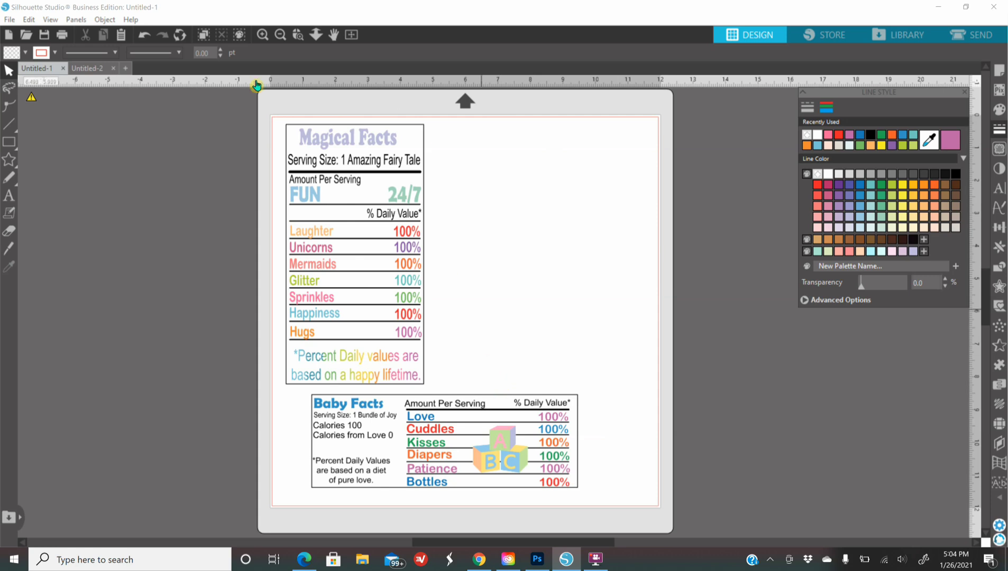
Step: Switch from the sample labels in Untitled-1 to the blank Untitled-2 document
left_click(89, 68)
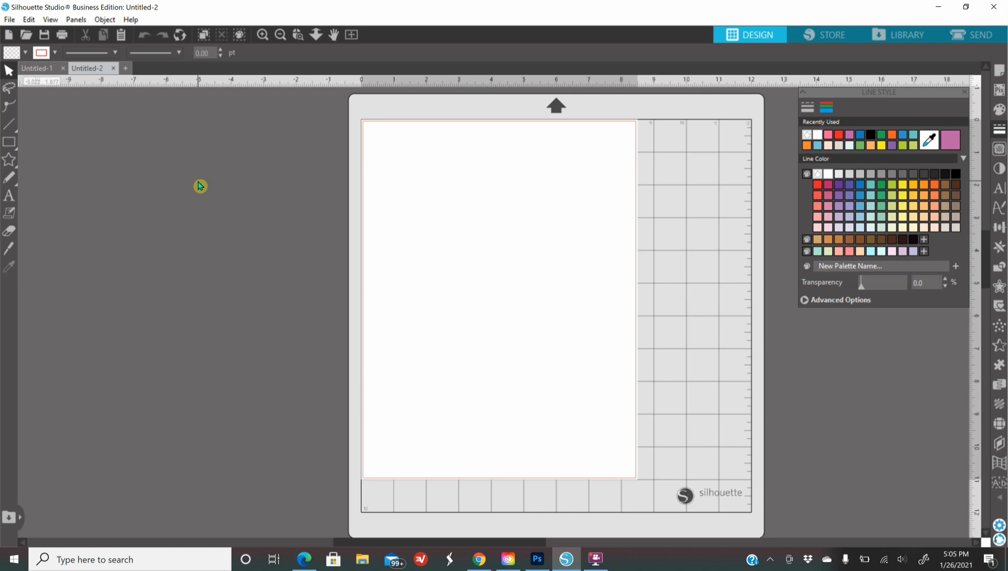
Step: Draw a 4.940 × 7.810 in rectangle on the blank page with the Rectangle tool
mouse_move(11, 144)
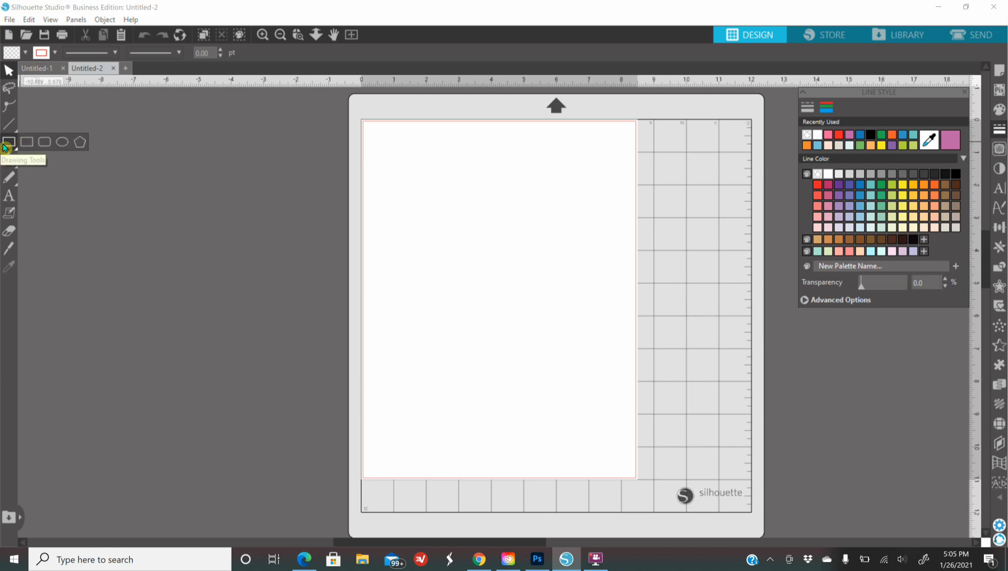
left_click(26, 143)
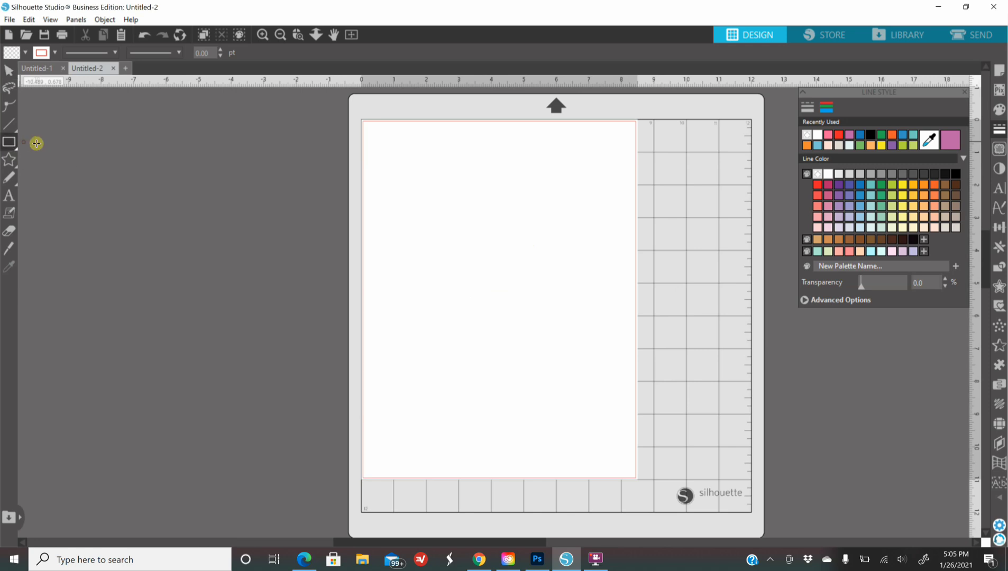
mouse_move(408, 158)
left_mouse_down()
mouse_move(563, 200)
mouse_move(563, 371)
mouse_move(565, 398)
mouse_move(578, 404)
mouse_move(568, 413)
left_mouse_up()
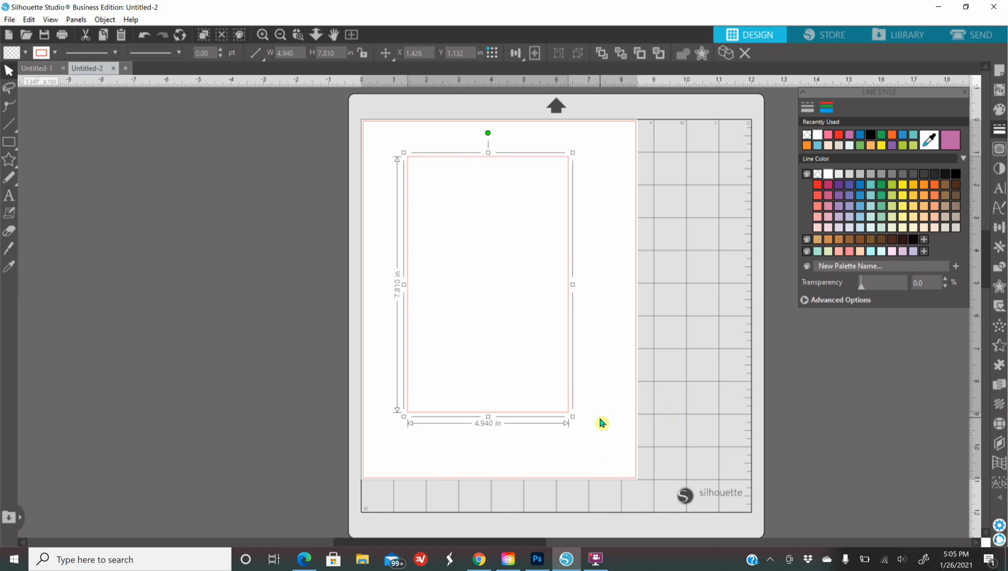
left_click(8, 141)
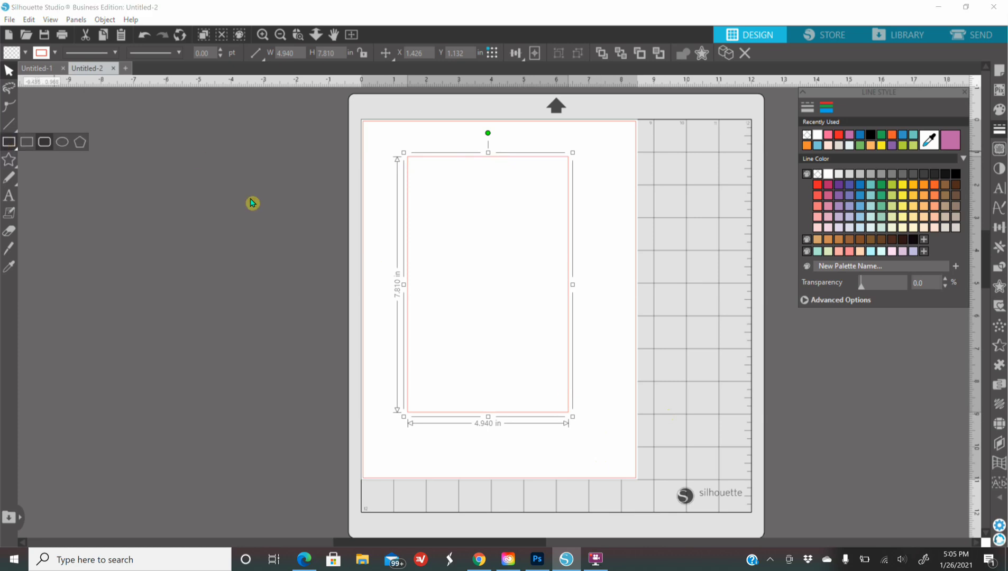
left_click(388, 184)
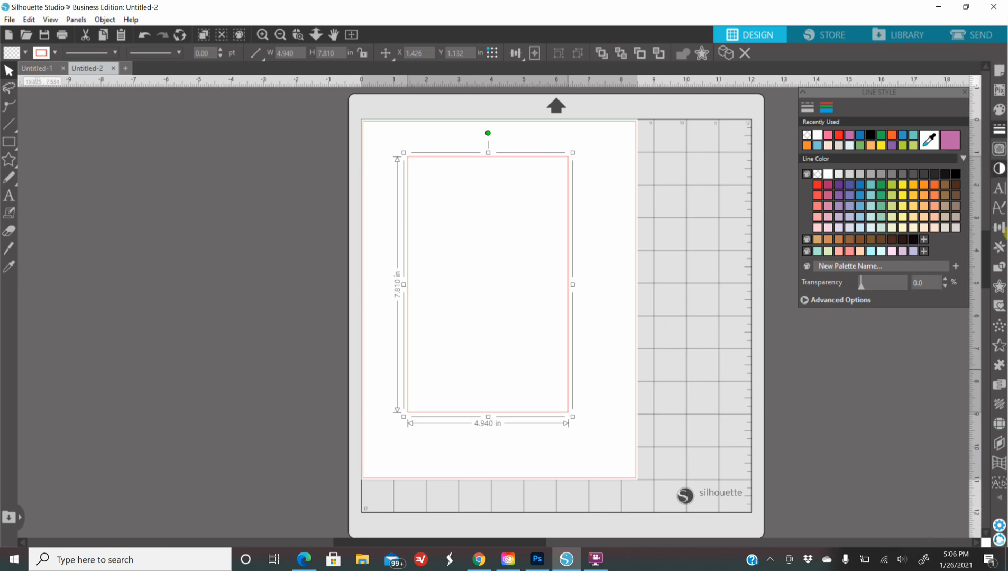
left_click(998, 526)
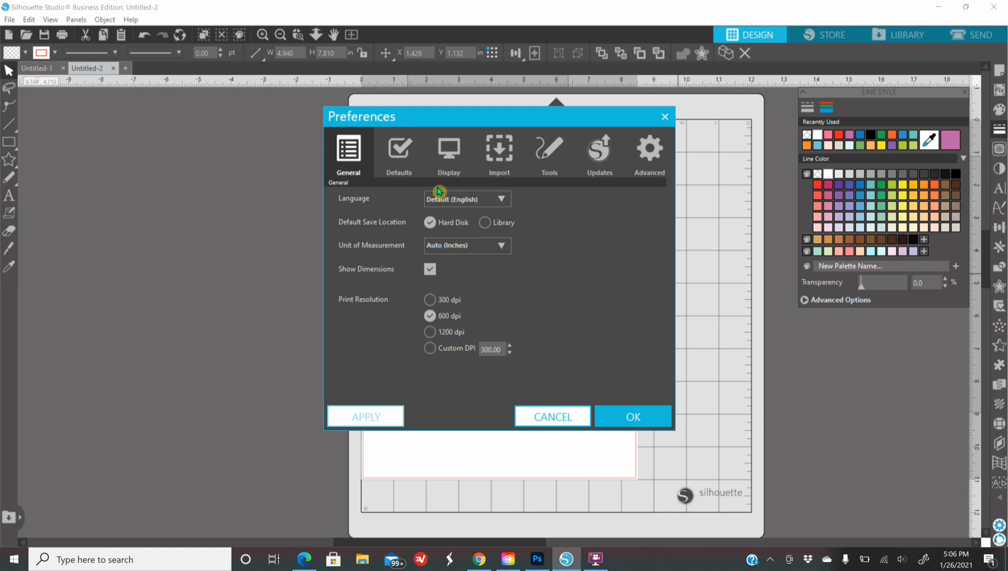
left_click(548, 155)
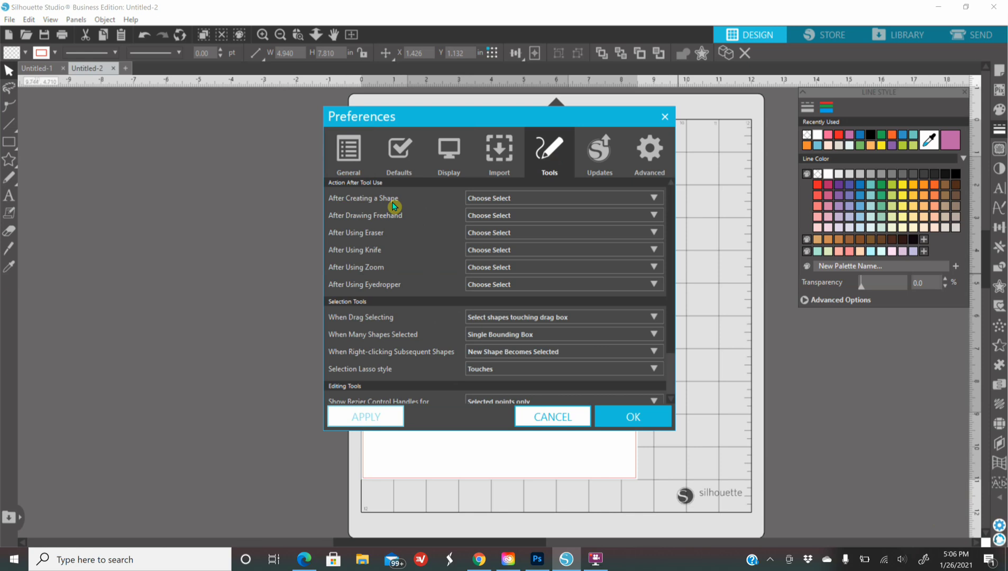
left_click(544, 202)
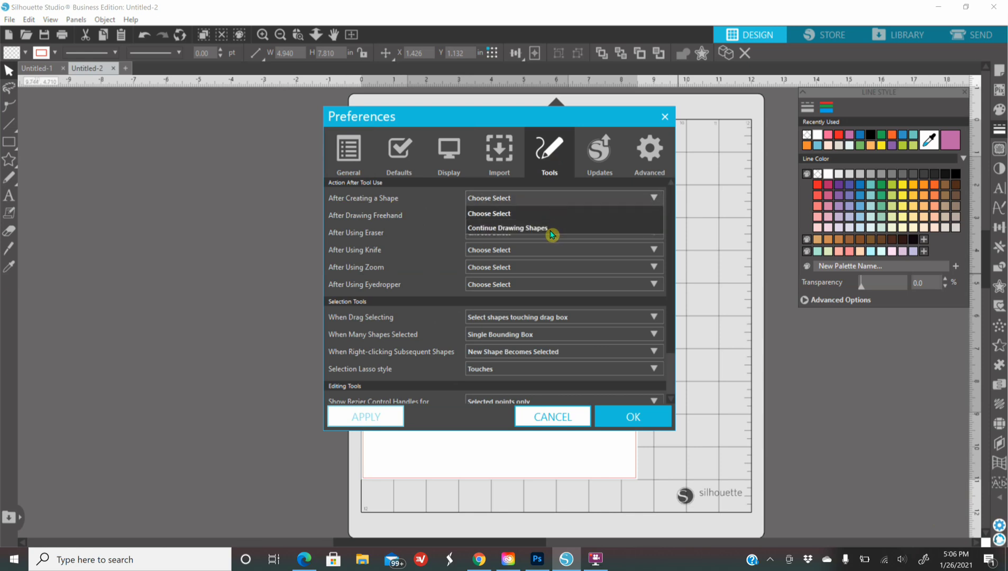
left_click(528, 228)
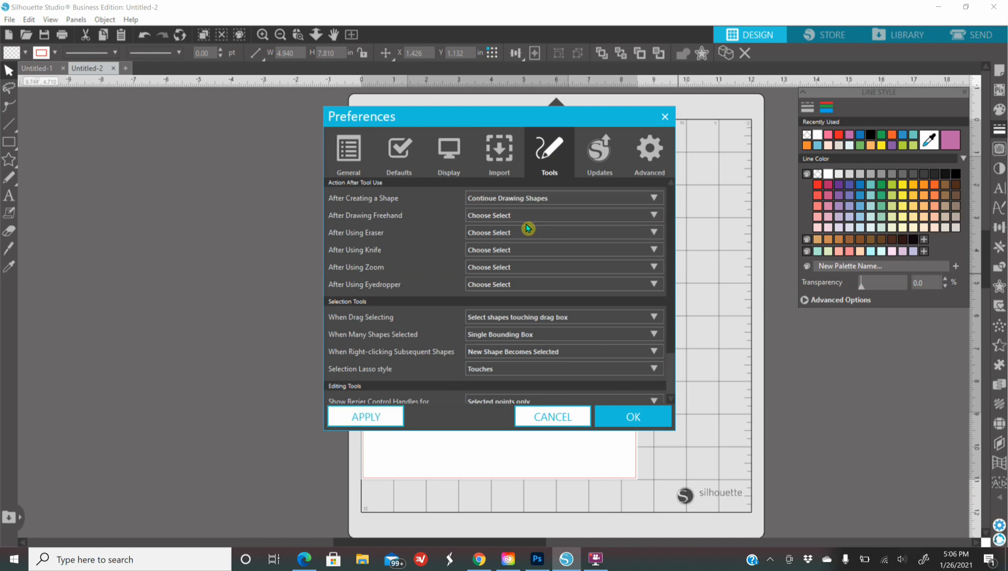
left_click(366, 417)
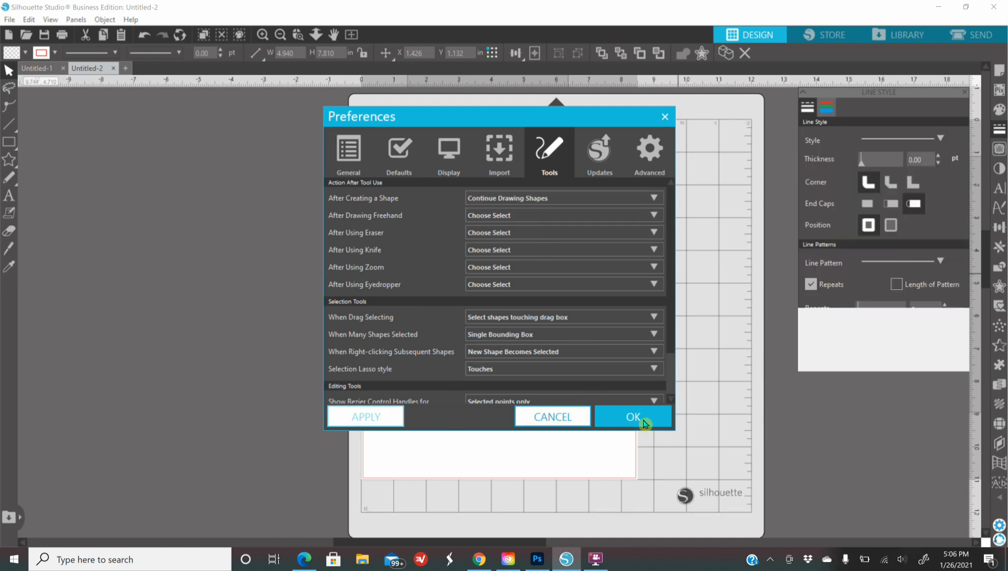
left_click(653, 420)
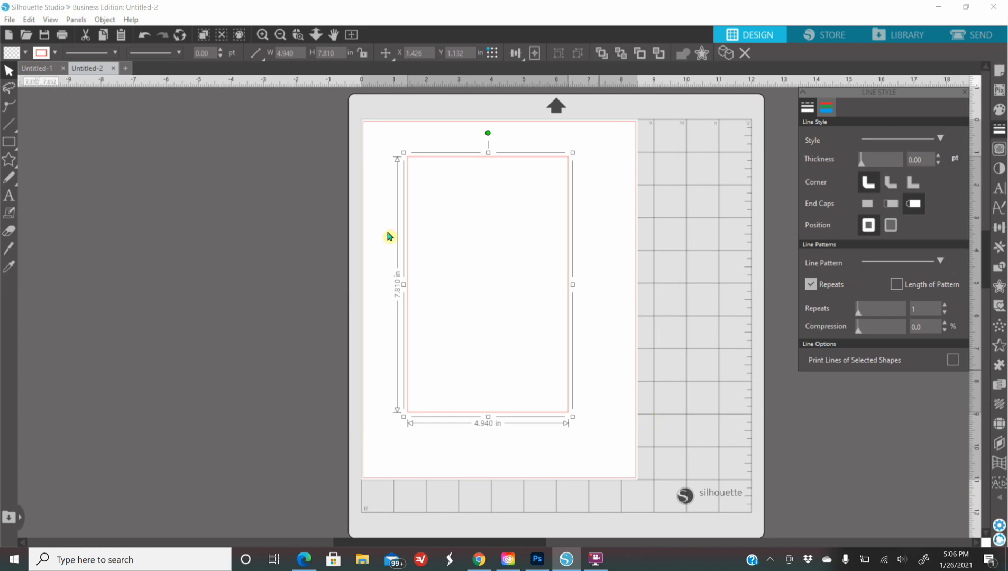
left_click(18, 144)
left_click_drag(375, 150, 536, 332)
left_click_drag(485, 200, 630, 426)
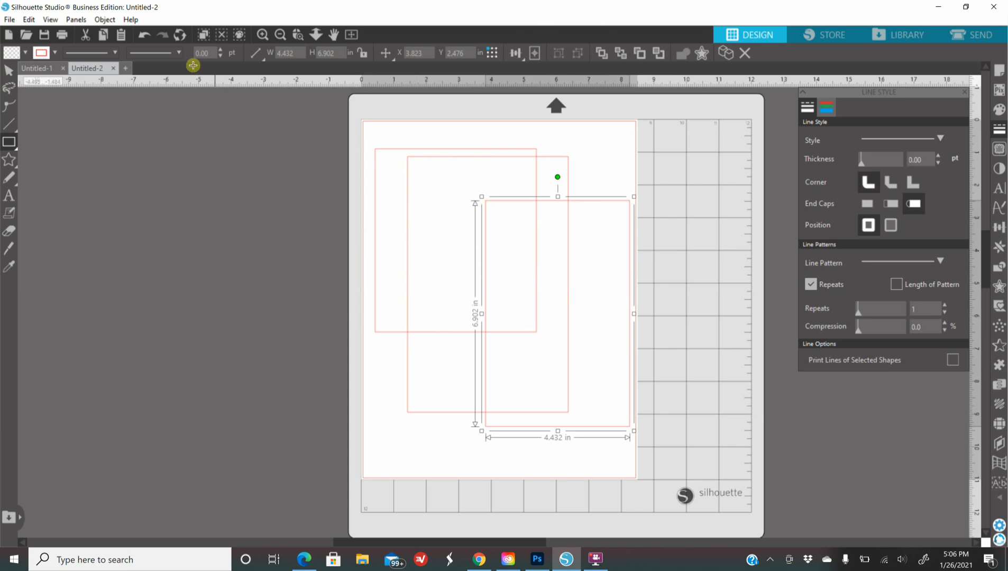
left_click(149, 38)
left_click(150, 38)
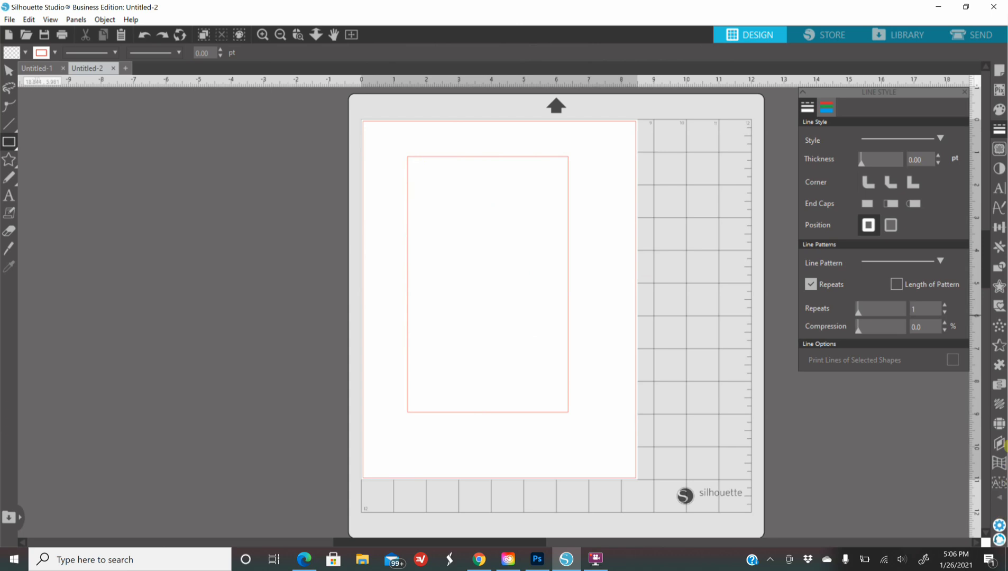
left_click(999, 526)
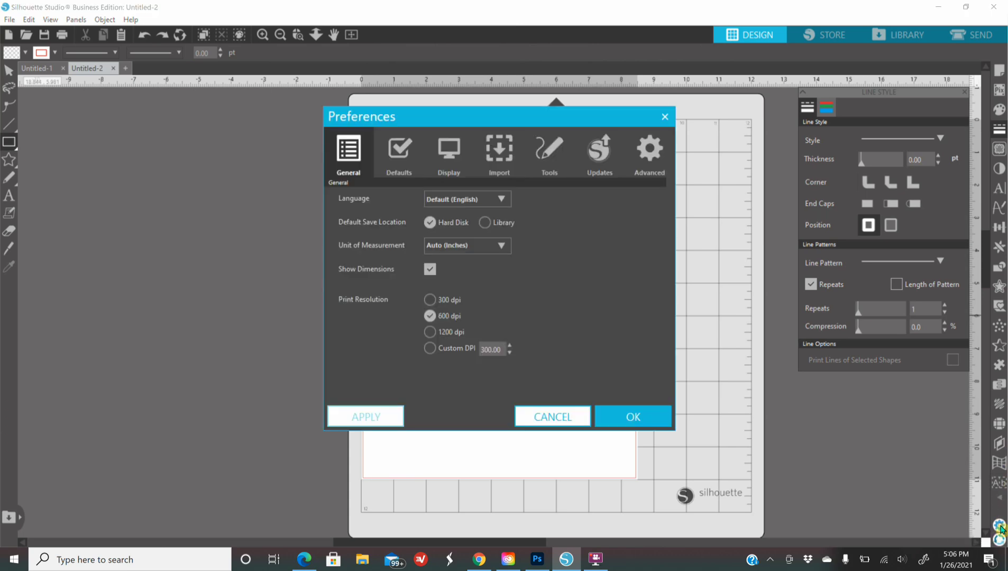
left_click(555, 155)
left_click(490, 197)
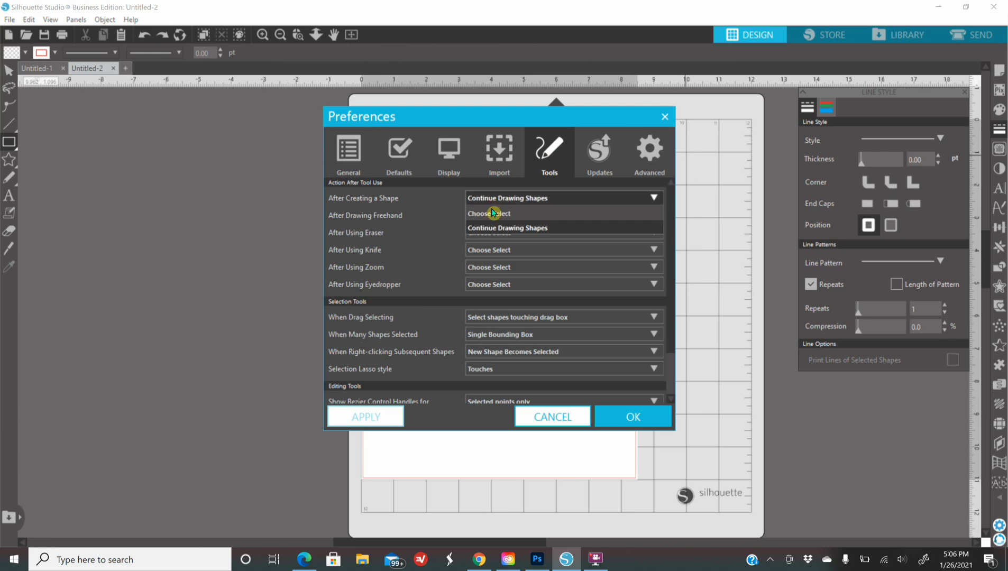
left_click(492, 213)
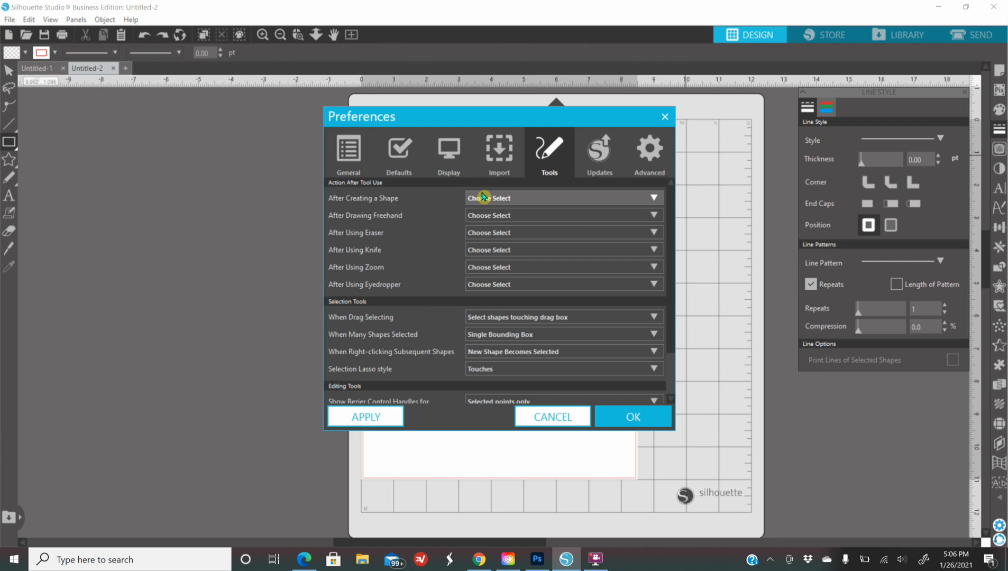
left_click(356, 423)
left_click(633, 418)
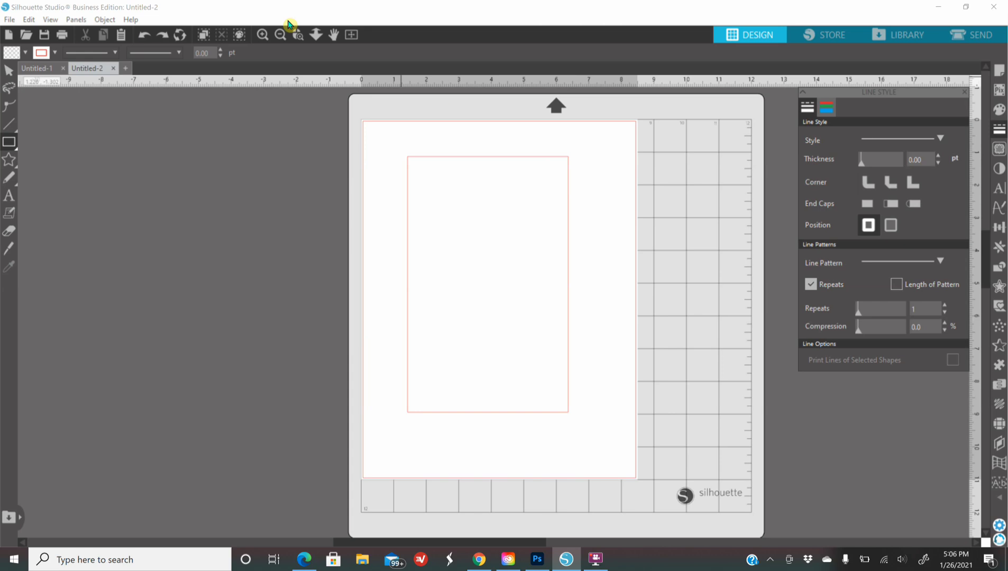
left_click(9, 70)
Step: Give the rectangle a 1.50 pt black outline
left_click(440, 158)
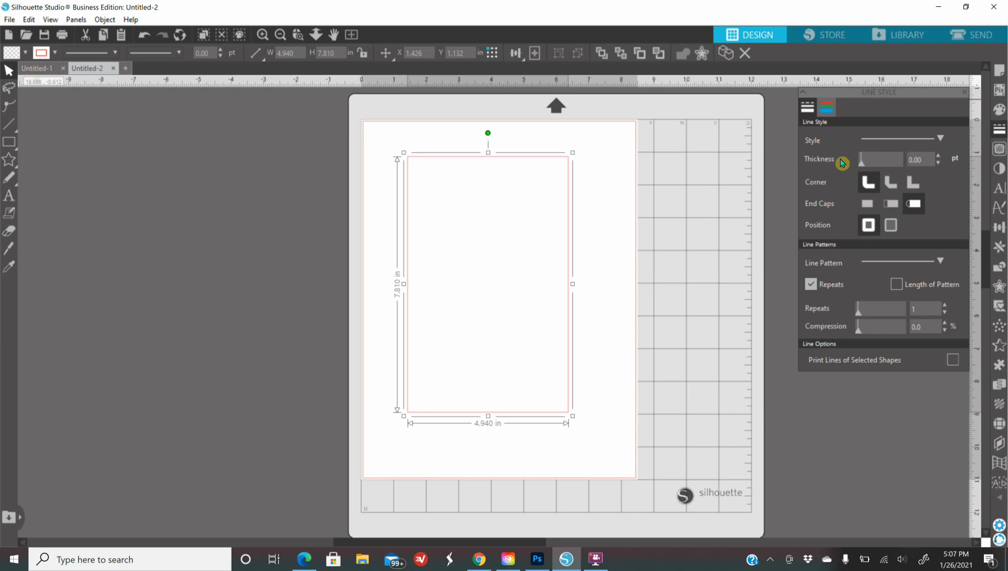
left_click_drag(861, 164, 865, 161)
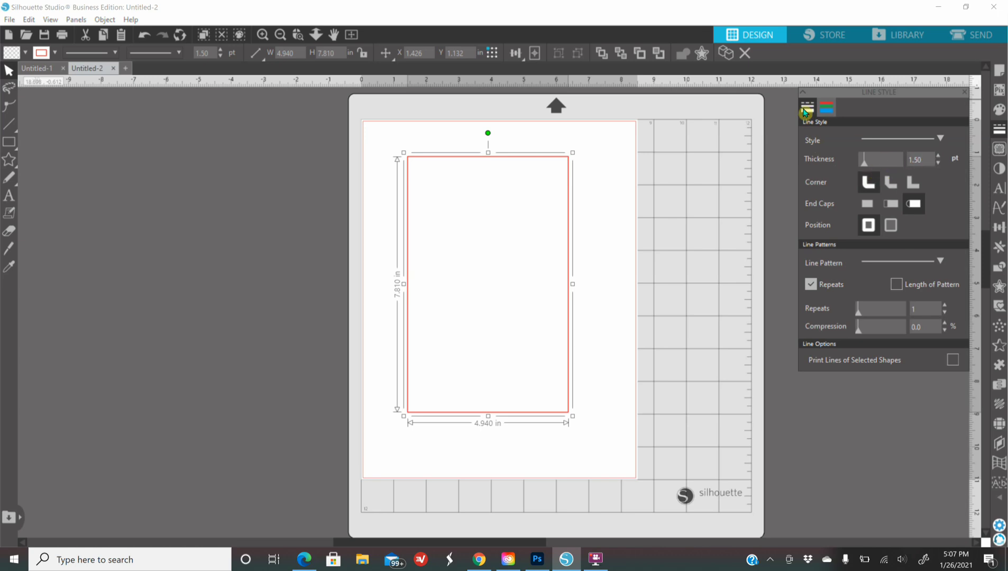
left_click(825, 110)
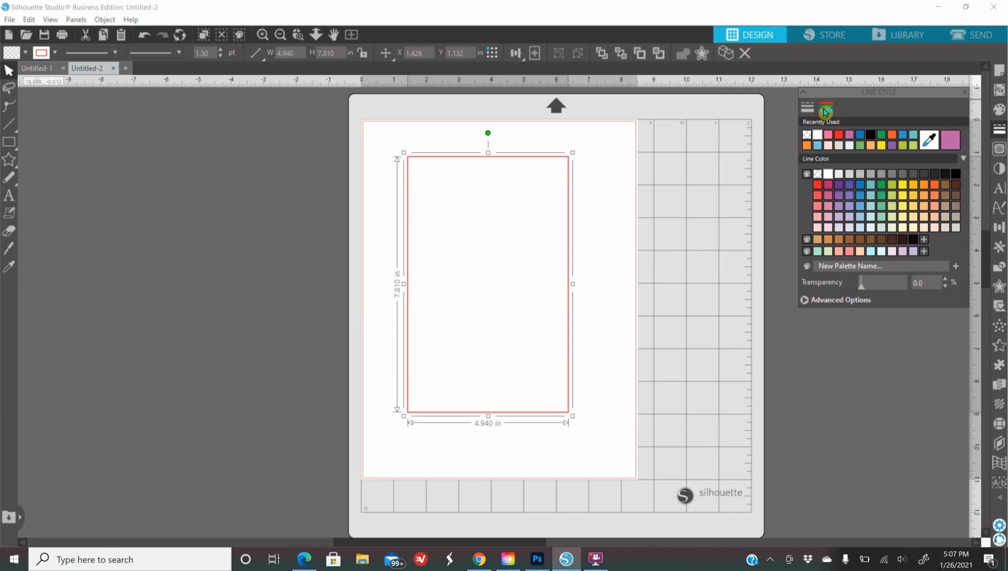
left_click(873, 135)
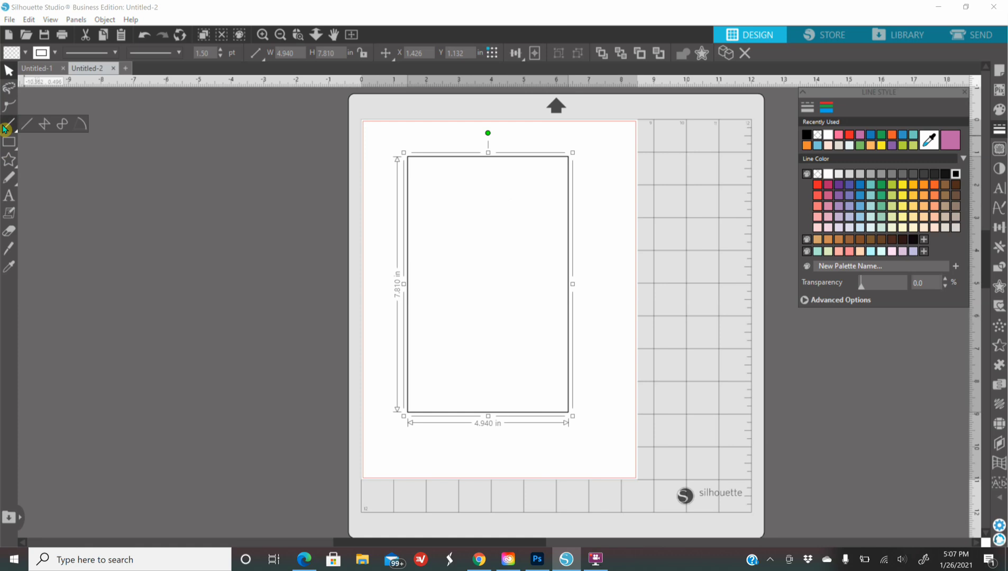
Step: Draw a black 3.75 pt horizontal line, 4.559 in long, across the rectangle's upper part
left_click(5, 128)
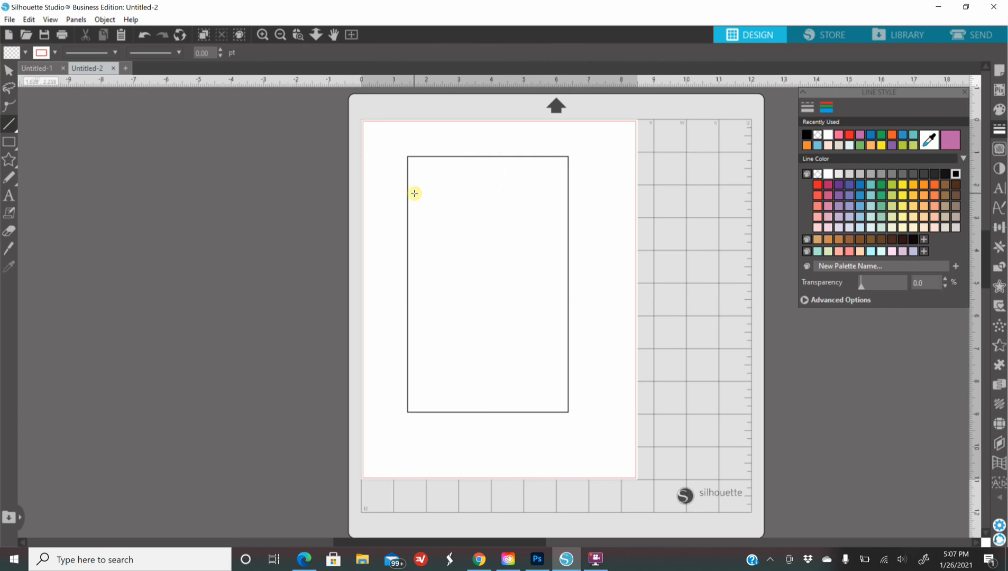
left_click_drag(416, 194, 564, 207)
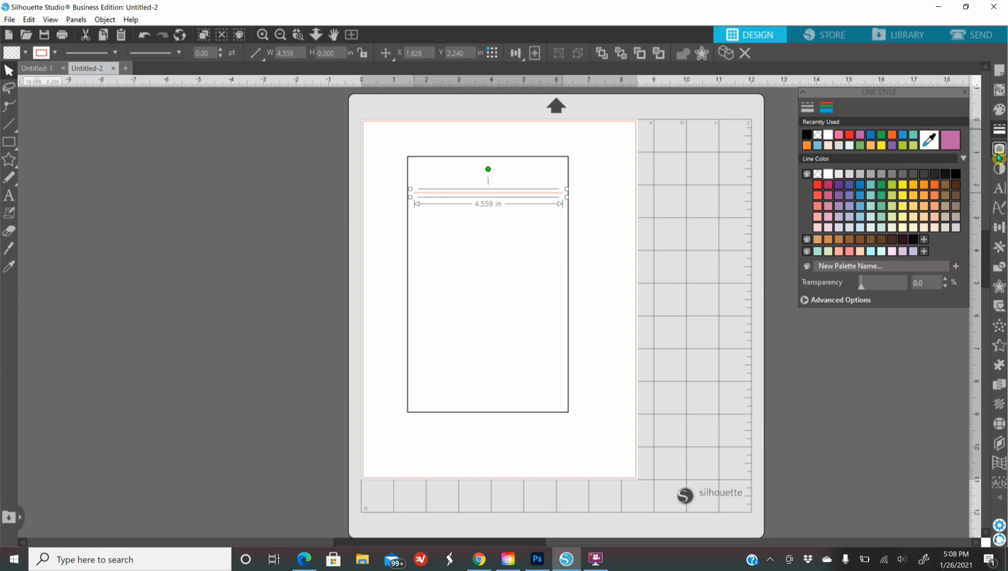
left_click(808, 136)
left_click(805, 109)
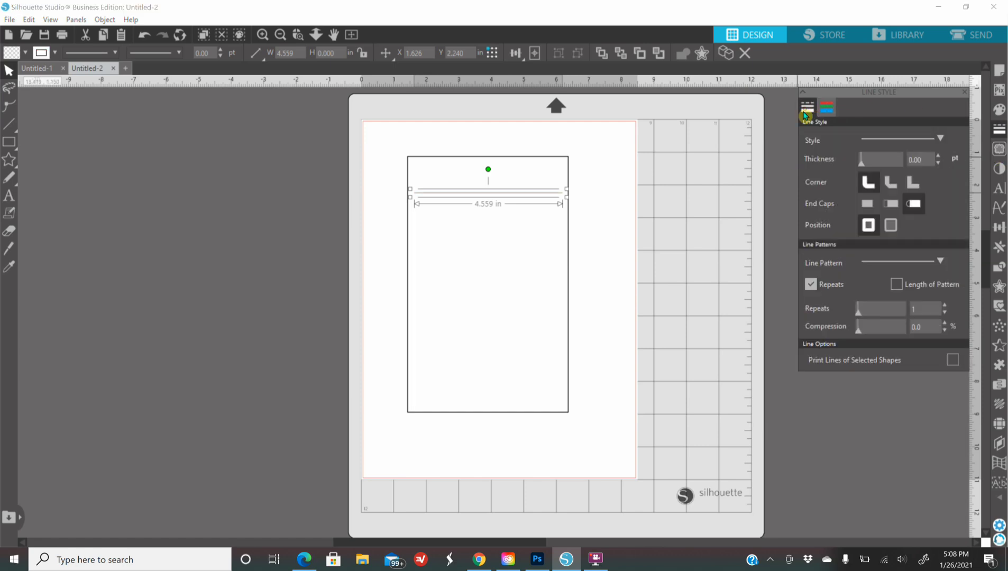
left_click_drag(866, 160, 873, 160)
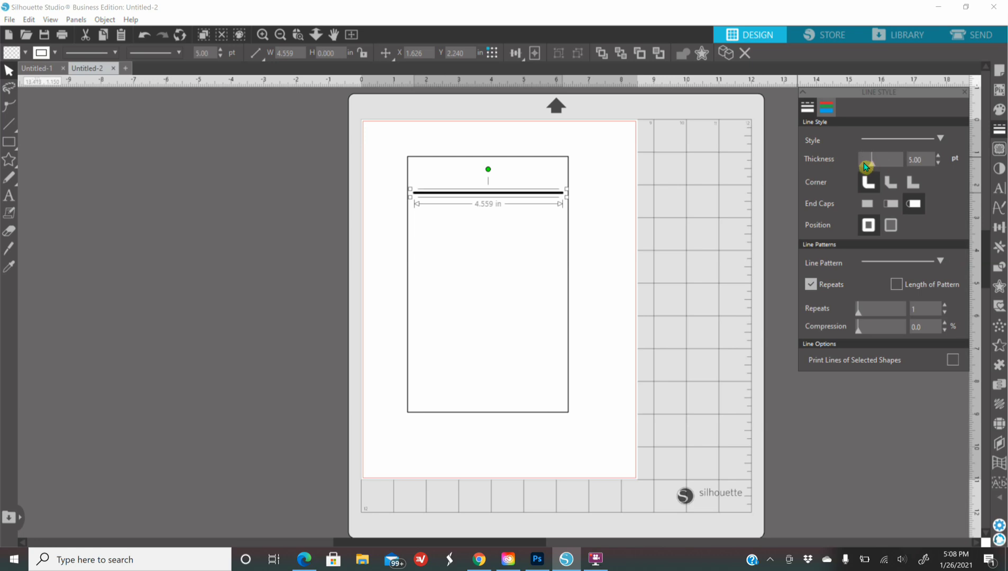
left_click(868, 160)
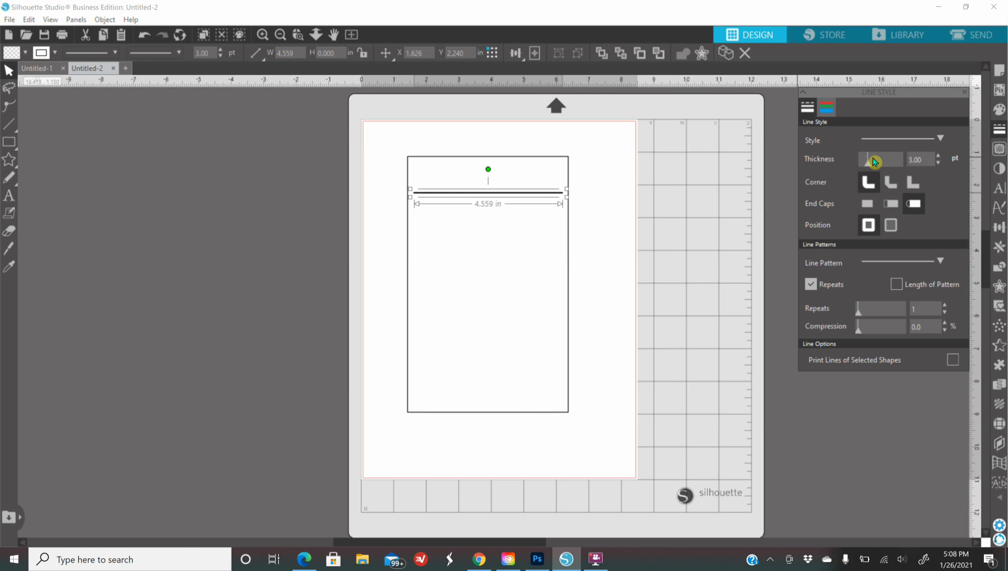
left_click(938, 156)
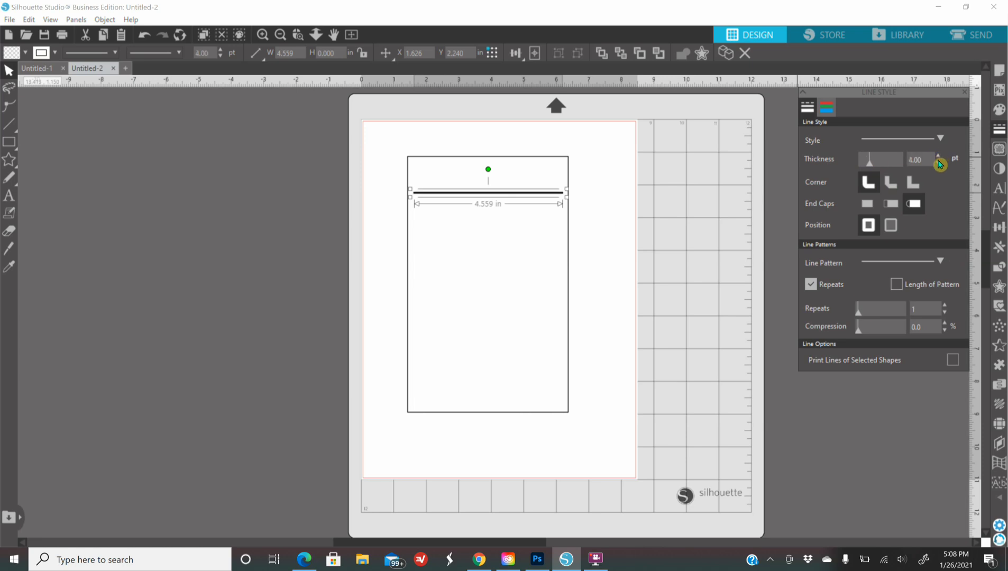
left_click(939, 163)
left_click(693, 175)
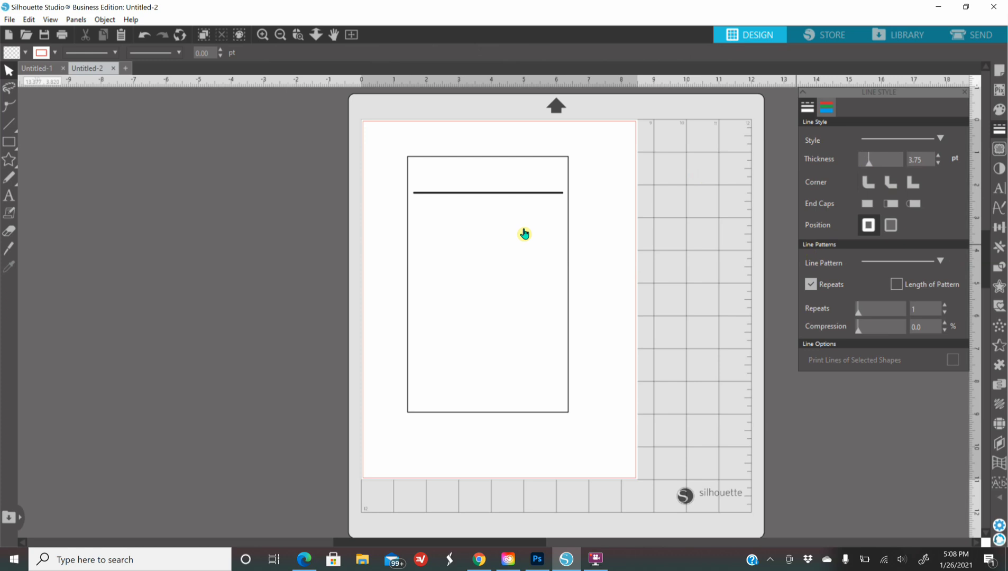
Step: Add the two-line text 'Black Girl Magic' / 'Nutrition Facts' to the left of the label
left_click(10, 199)
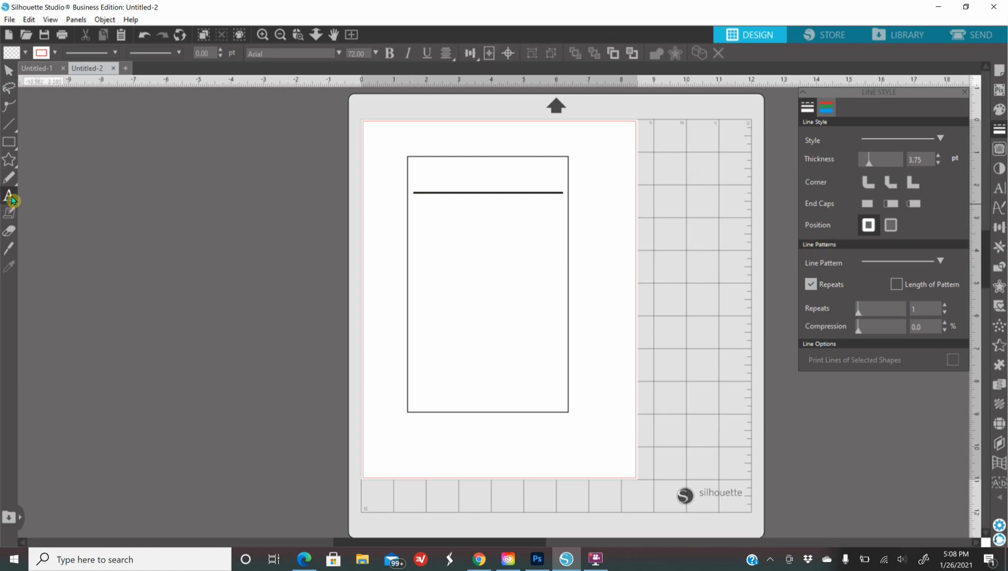
left_click(275, 281)
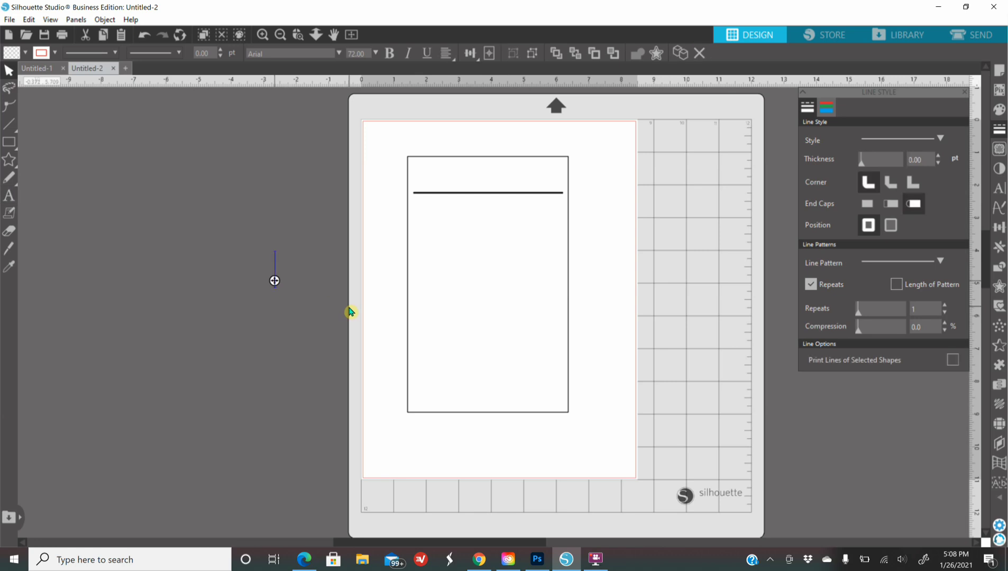
type("Black Girl")
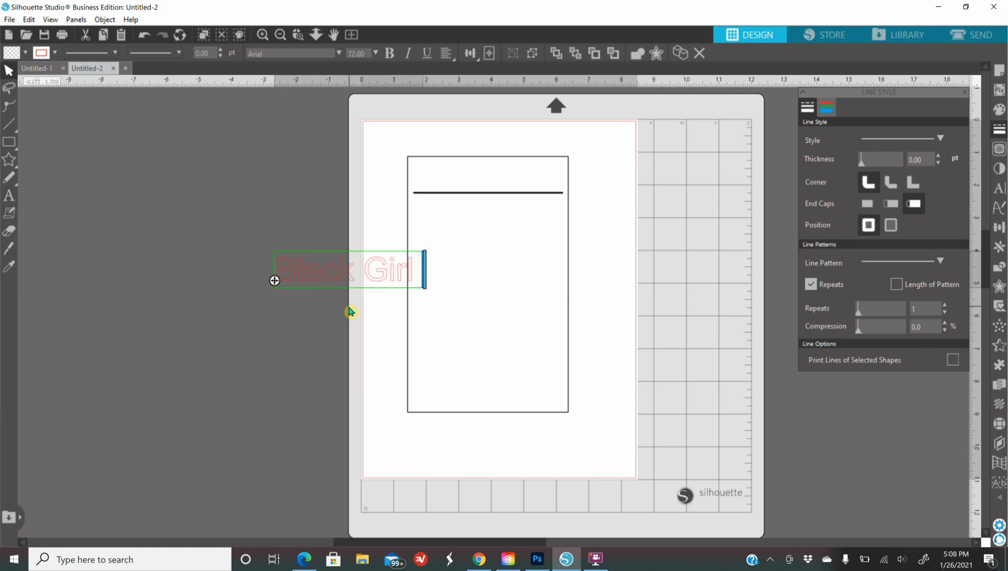
type(" Magic")
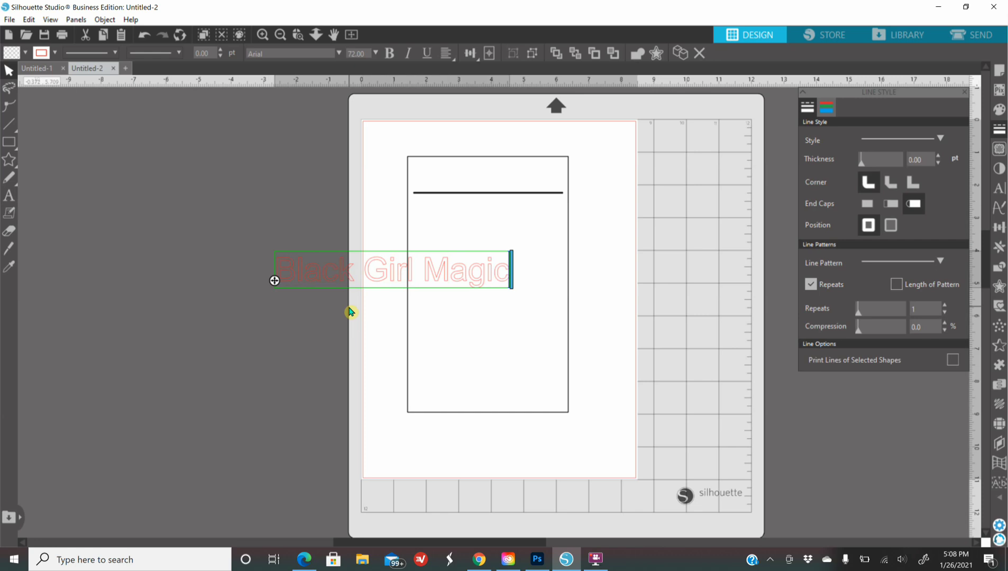
key("Return")
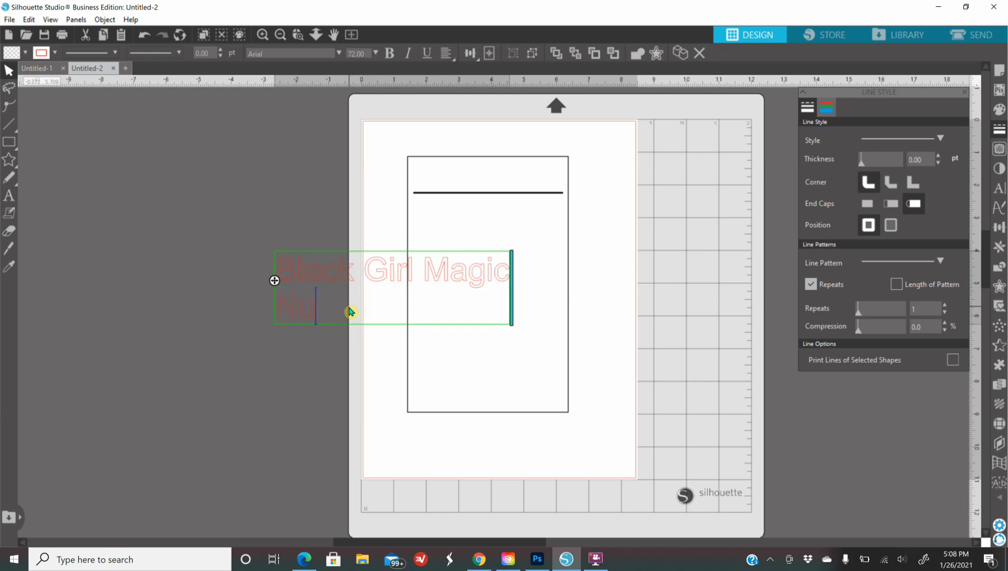
type("Nutrition")
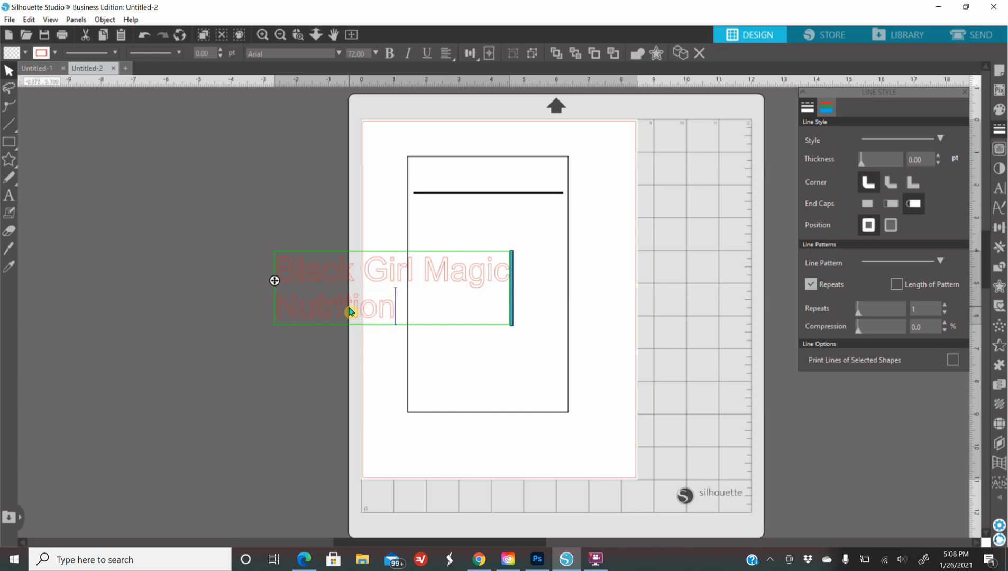
type(" Facts")
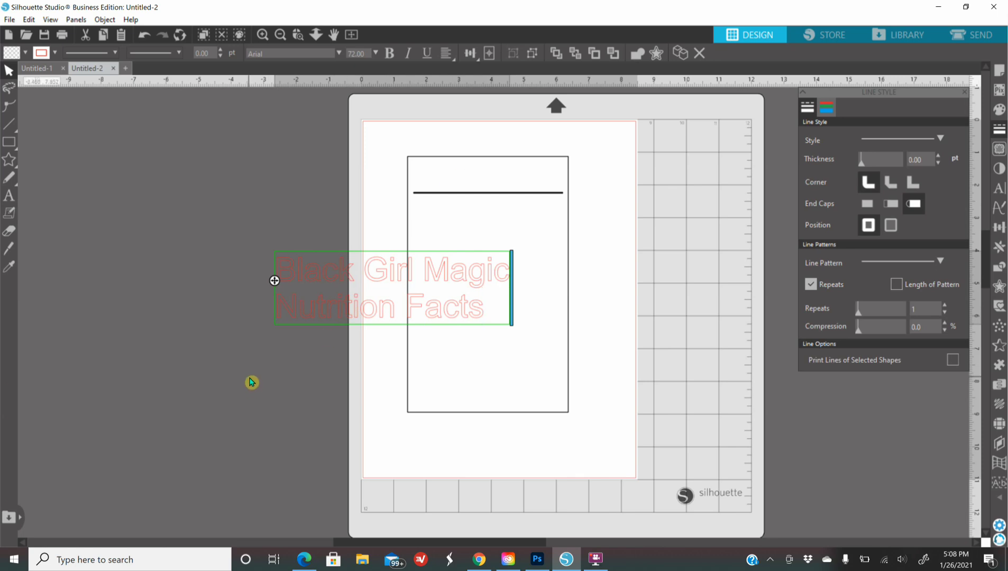
left_click(176, 220)
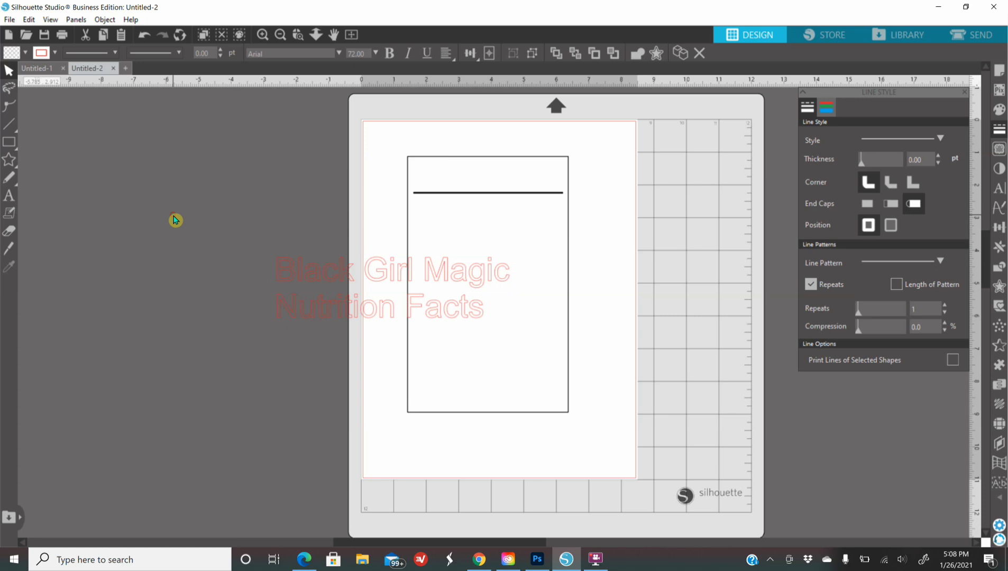
Step: Fill the title text black and set its outline colour to transparent
left_click(359, 309)
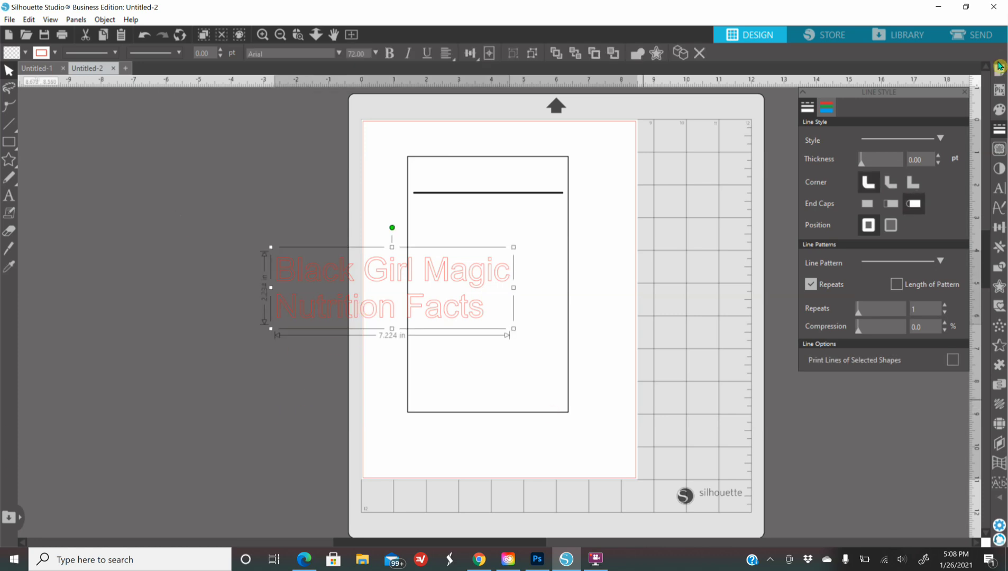
left_click(999, 110)
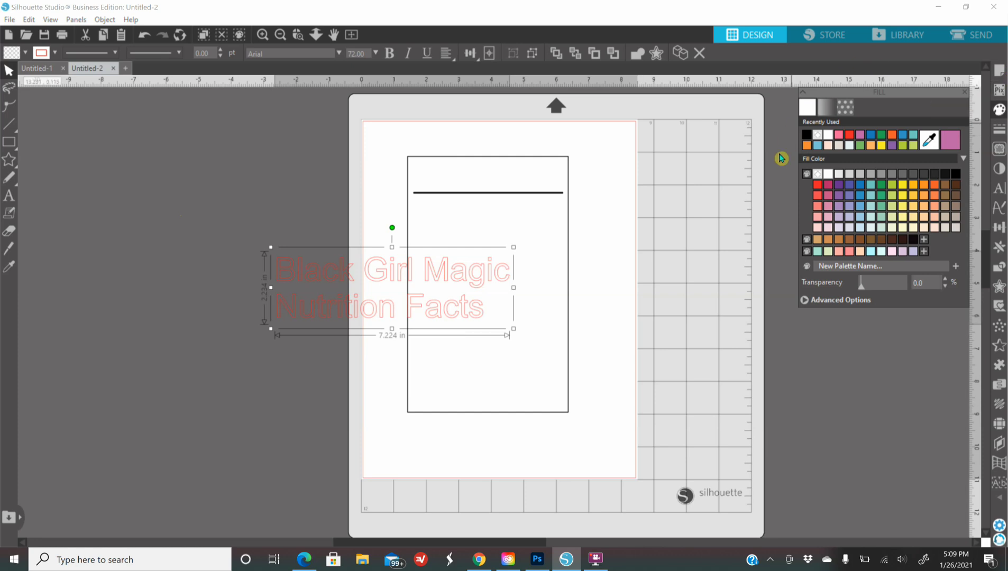
left_click(808, 134)
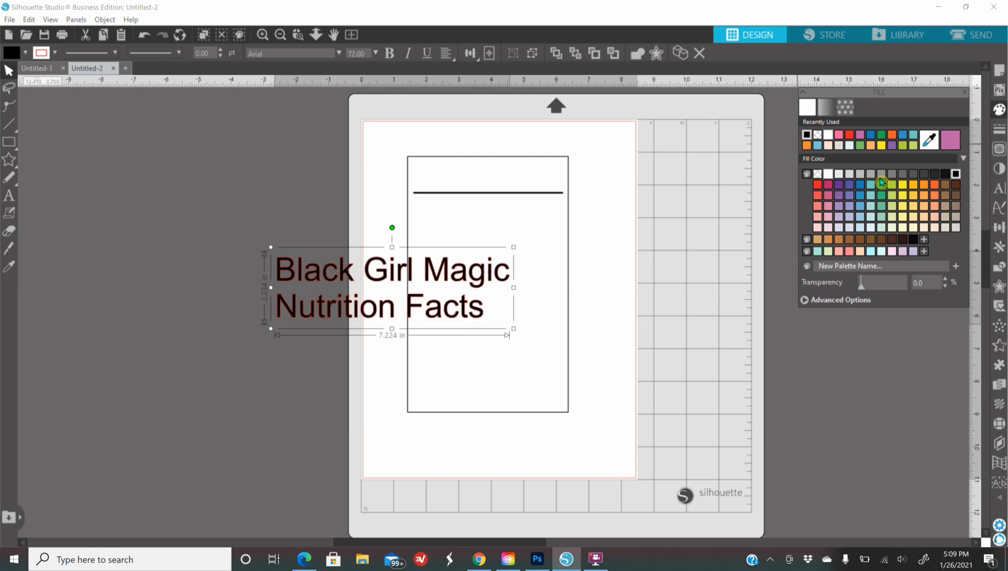
left_click(999, 130)
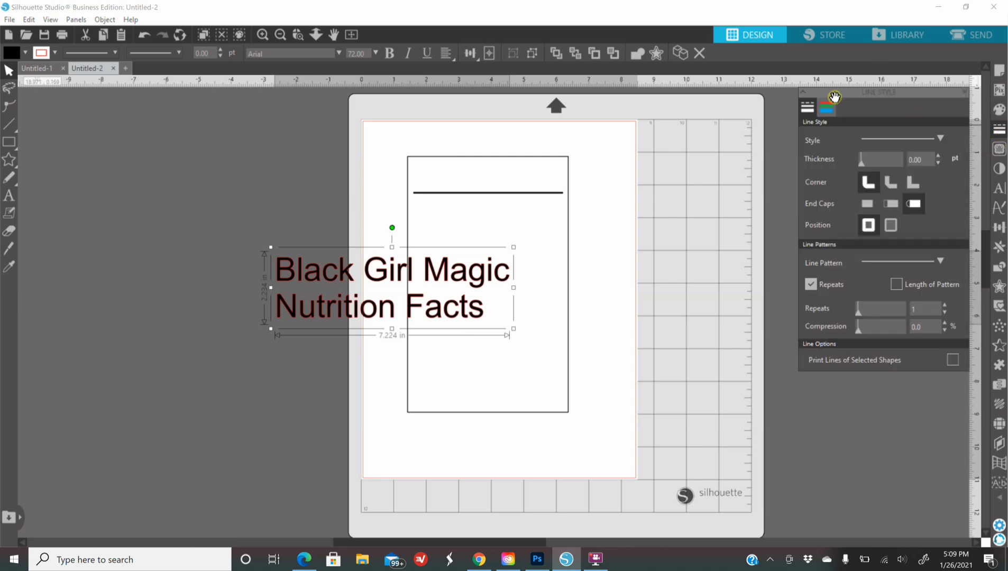
left_click(263, 34)
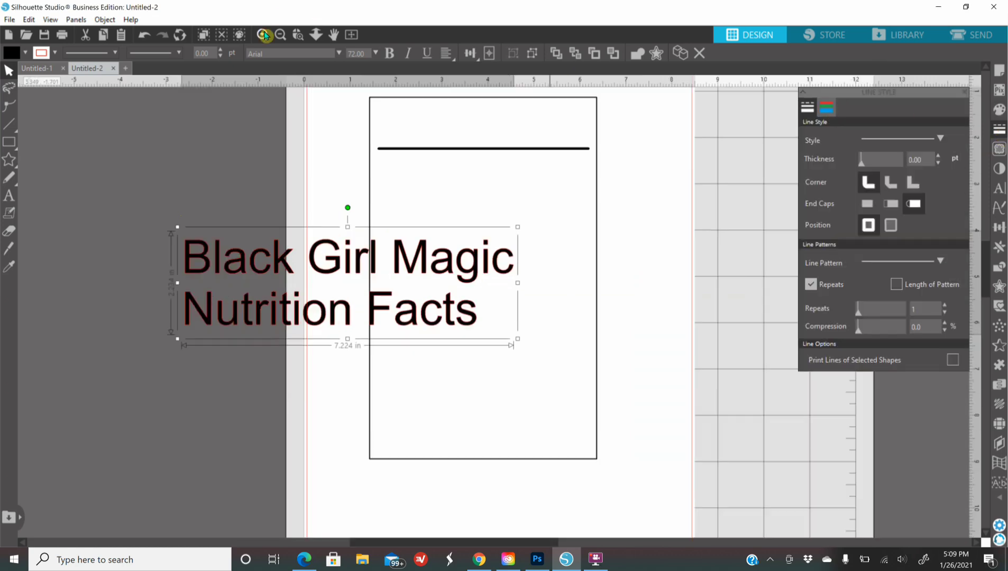
left_click(263, 35)
left_click(263, 34)
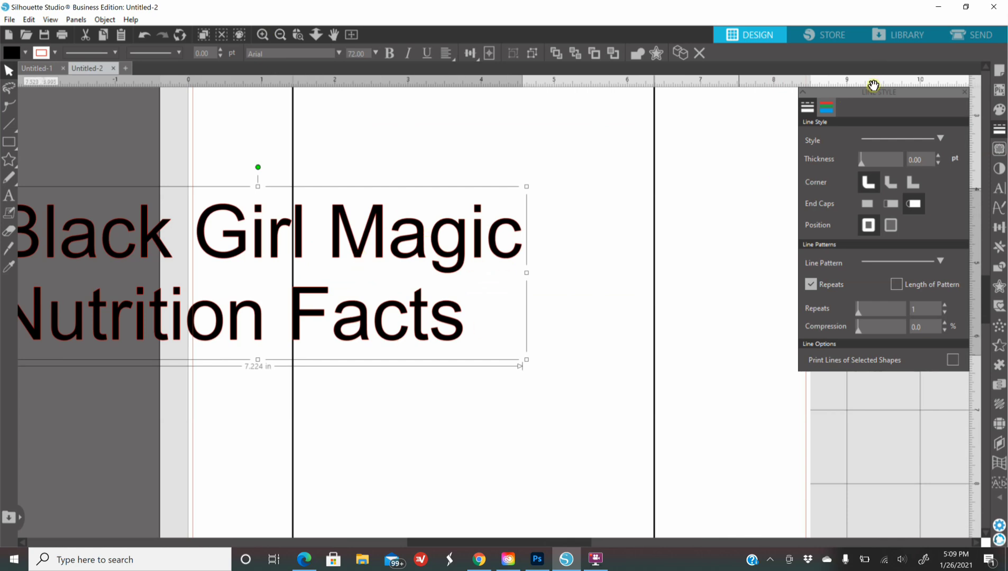
left_click(825, 110)
left_click(818, 136)
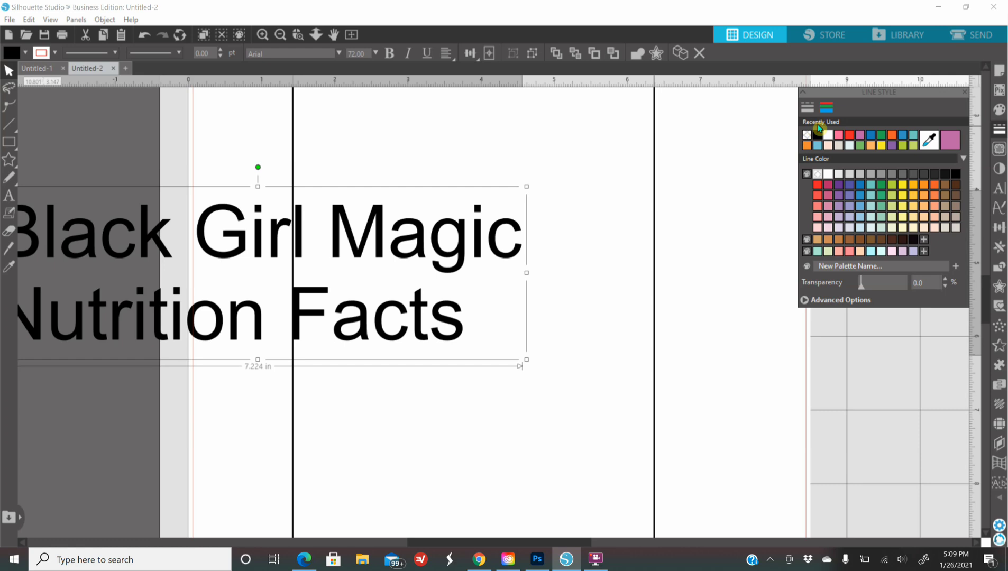
left_click(279, 34)
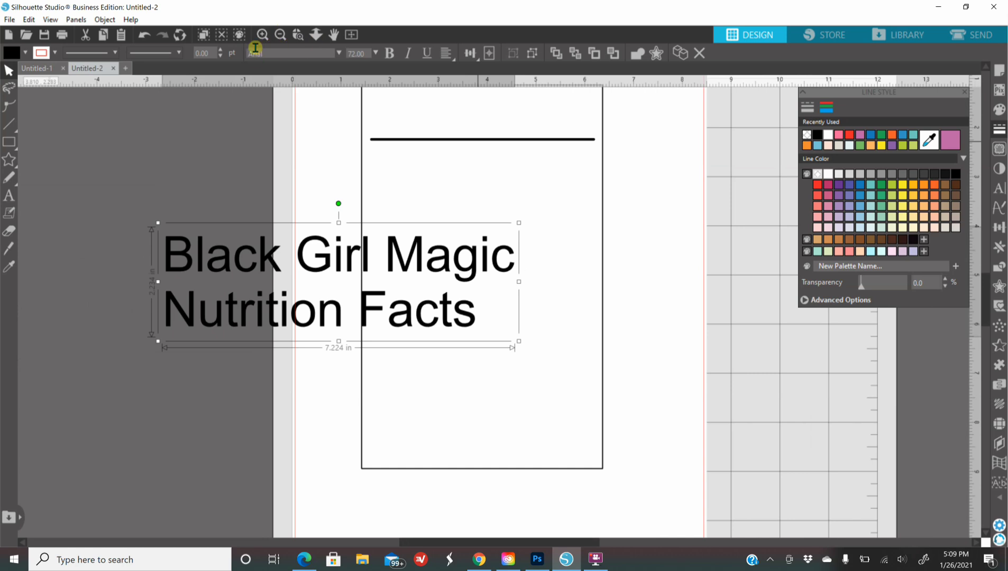
Step: Move the title onto the label, centre its lines and set the font to Berlin Sans FB Demi
scroll(297, 158, "up", 1)
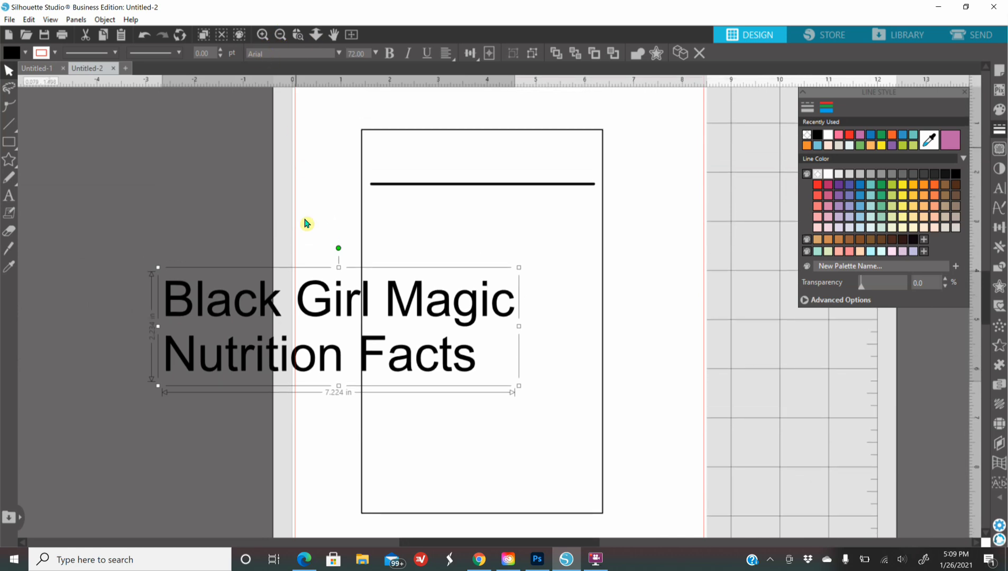
left_click_drag(293, 304, 462, 296)
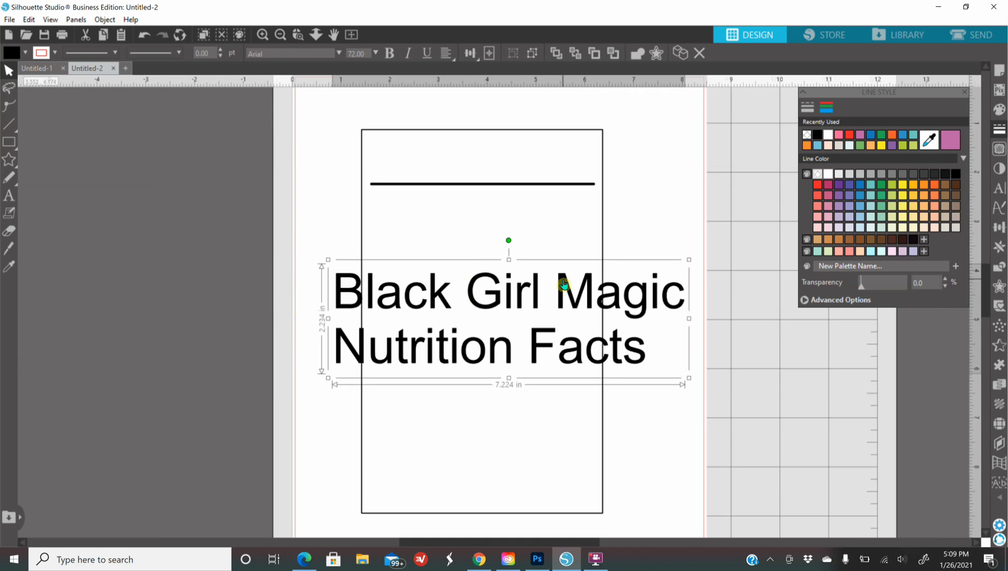
left_click(997, 190)
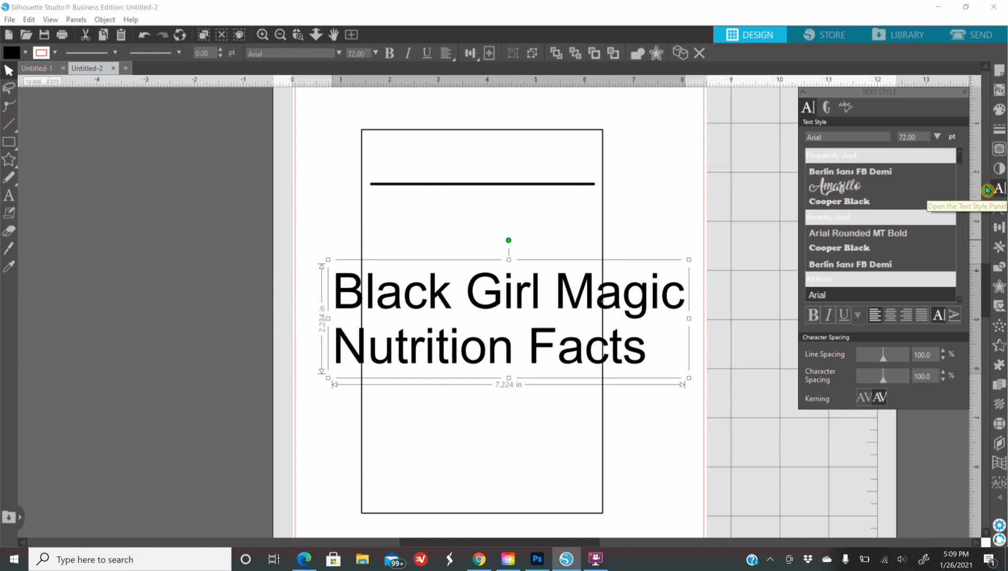
left_click(892, 316)
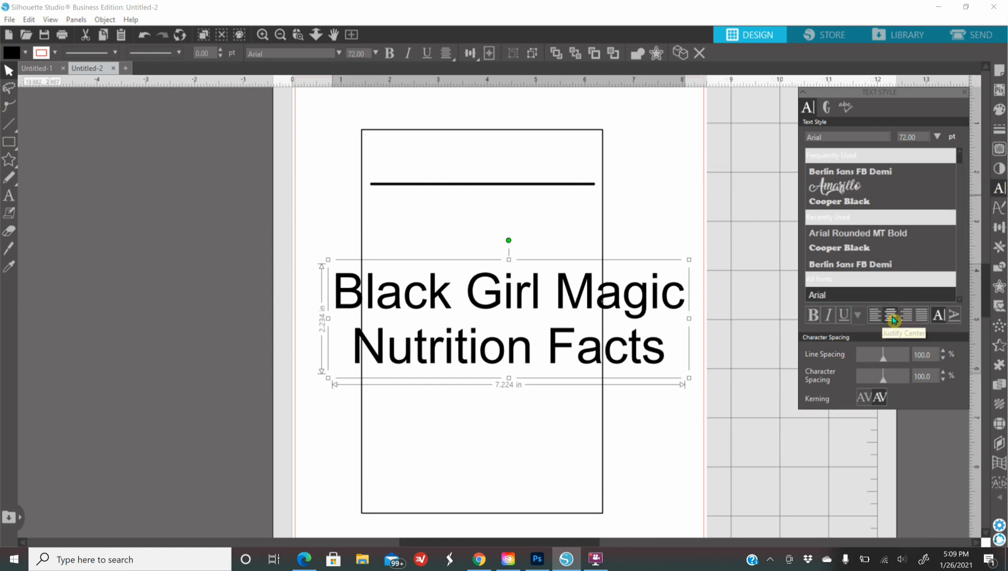
left_click(878, 173)
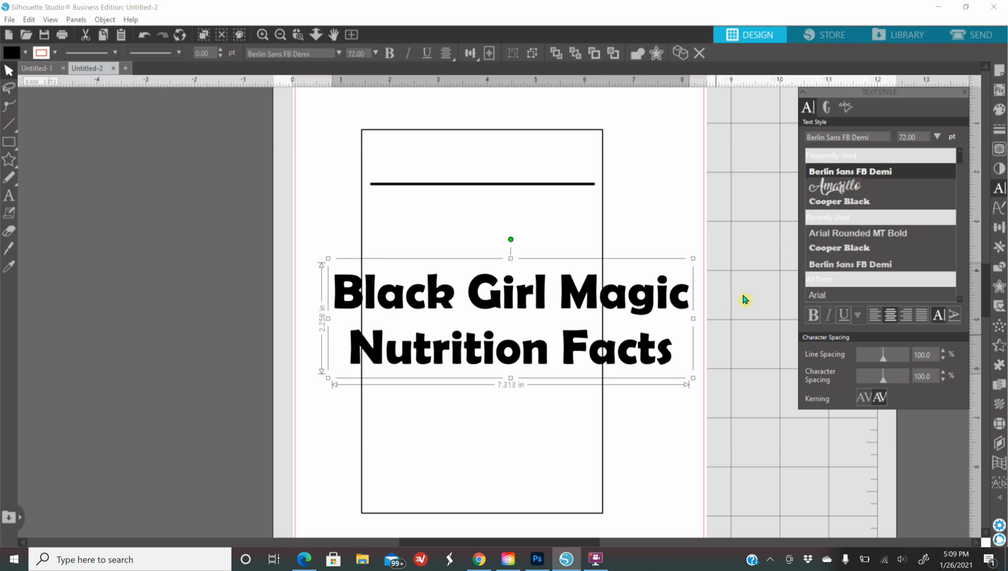
Step: Shrink the title to just under 3 in wide and place it above the thick line
left_click_drag(692, 378, 530, 316)
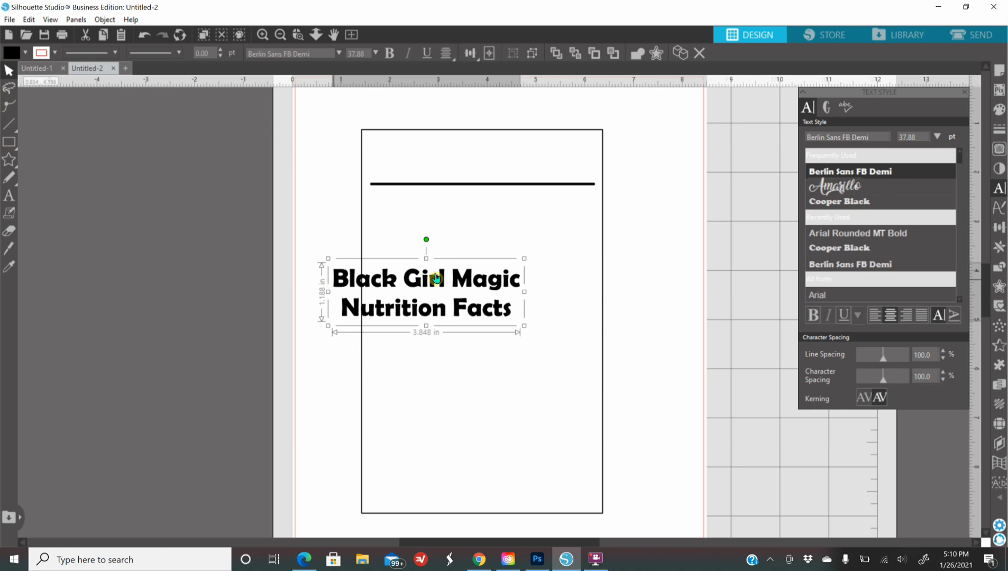
left_click_drag(523, 325, 490, 329)
left_click_drag(396, 308, 438, 173)
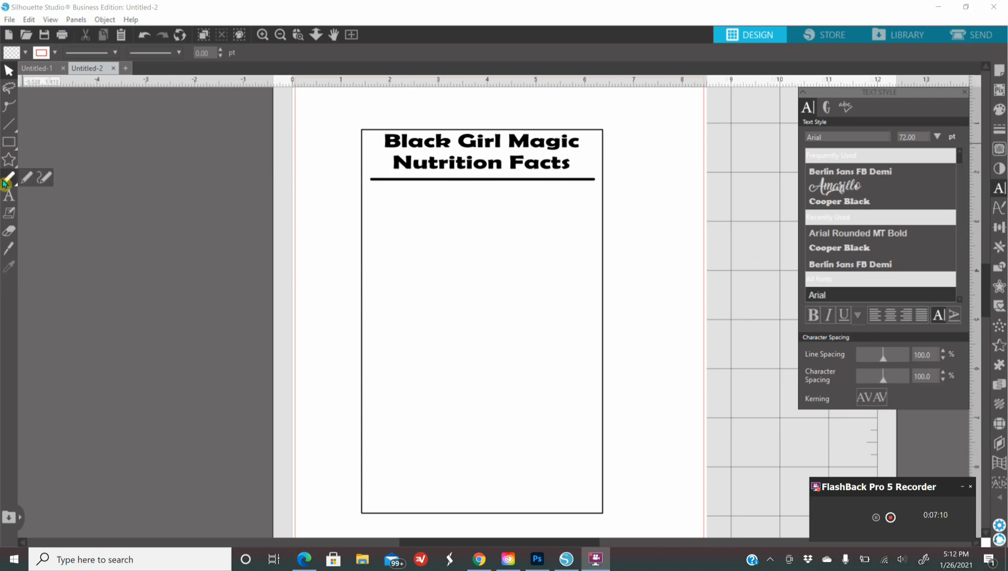
Step: Add the text 'Serving Size:' below the title
left_click(7, 199)
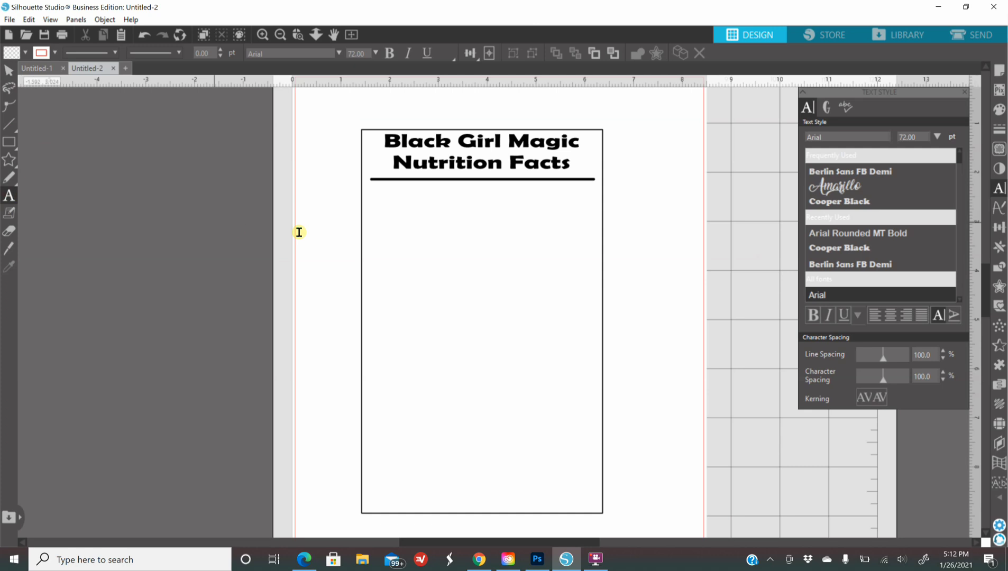
left_click(460, 257)
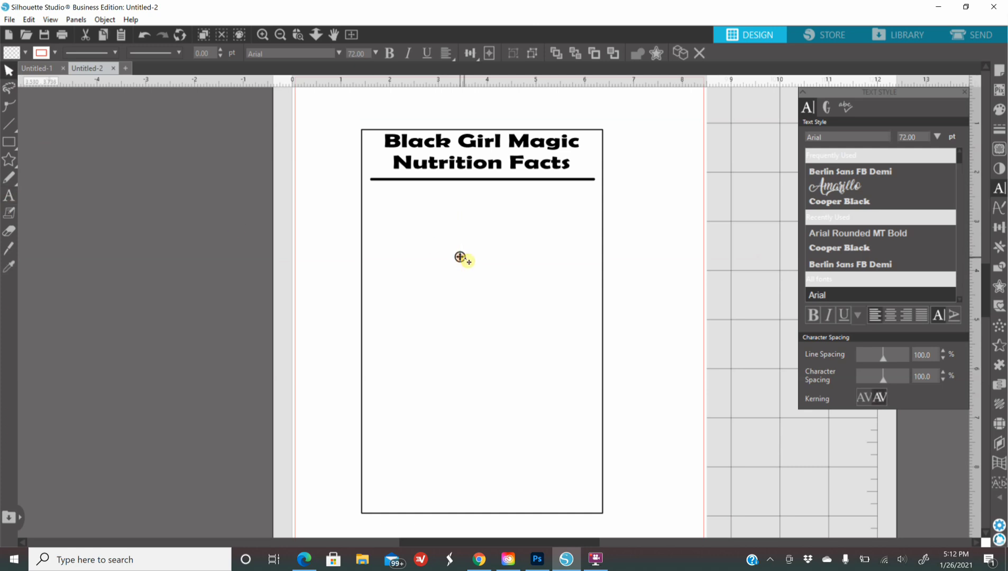
type("S")
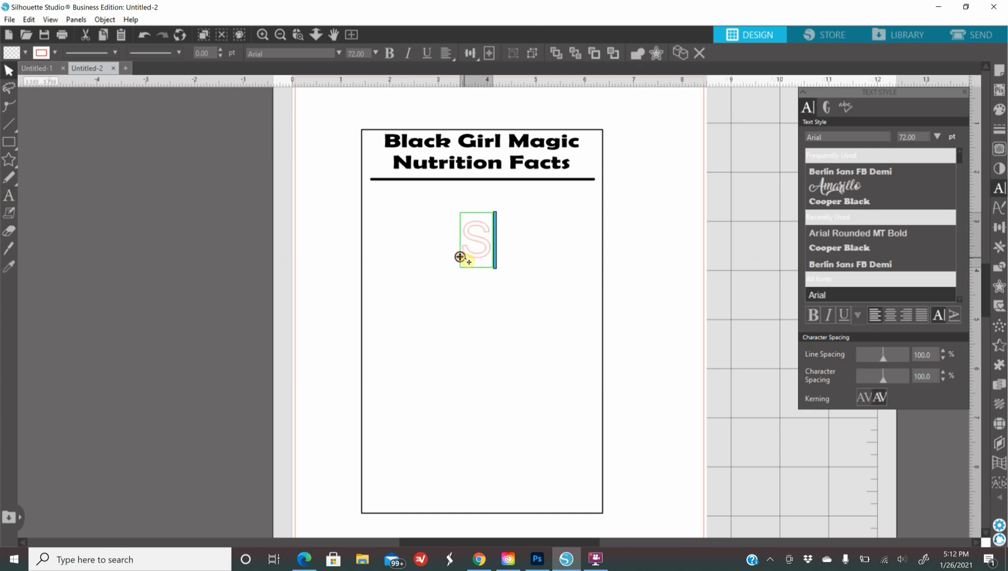
type("ervin")
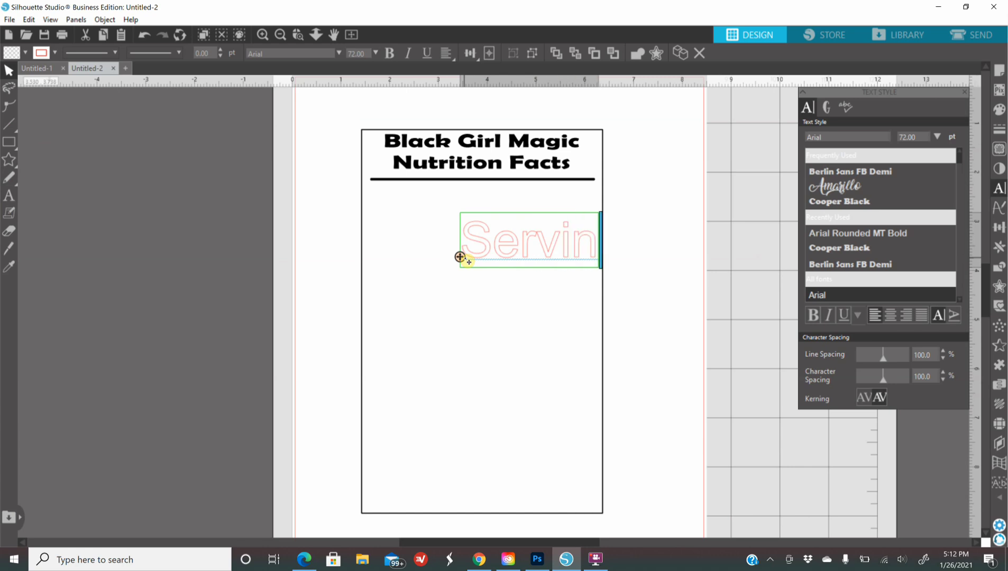
type("g Size")
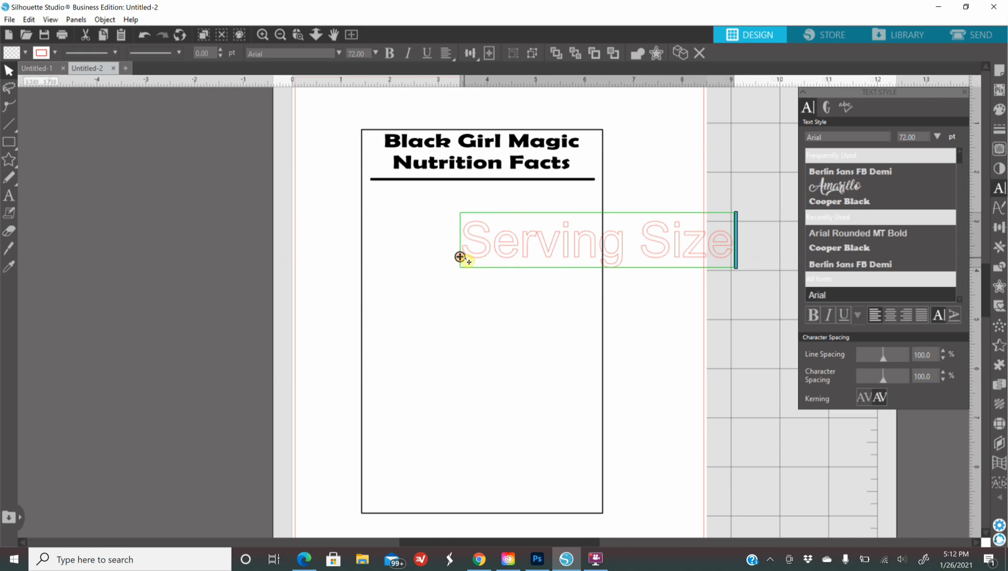
type(":")
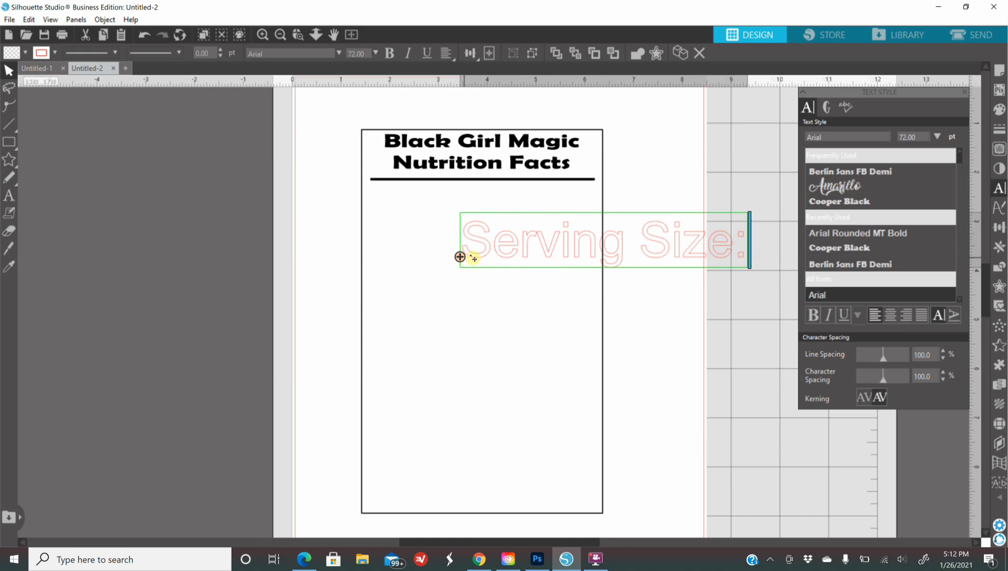
left_click(661, 358)
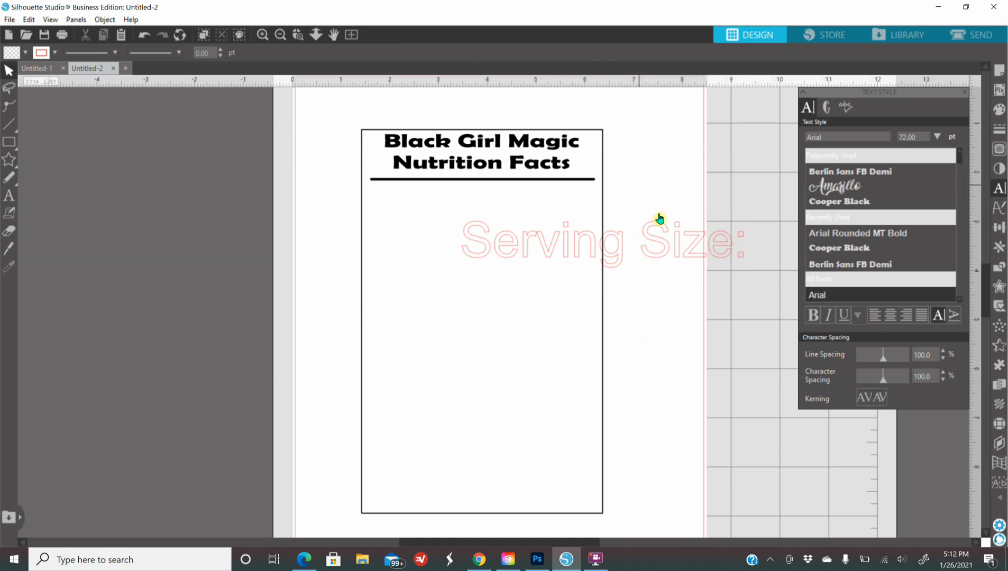
Step: Make 'Serving Size:' black with no outline, shrink it, and place it under the title rule at left
left_click(620, 249)
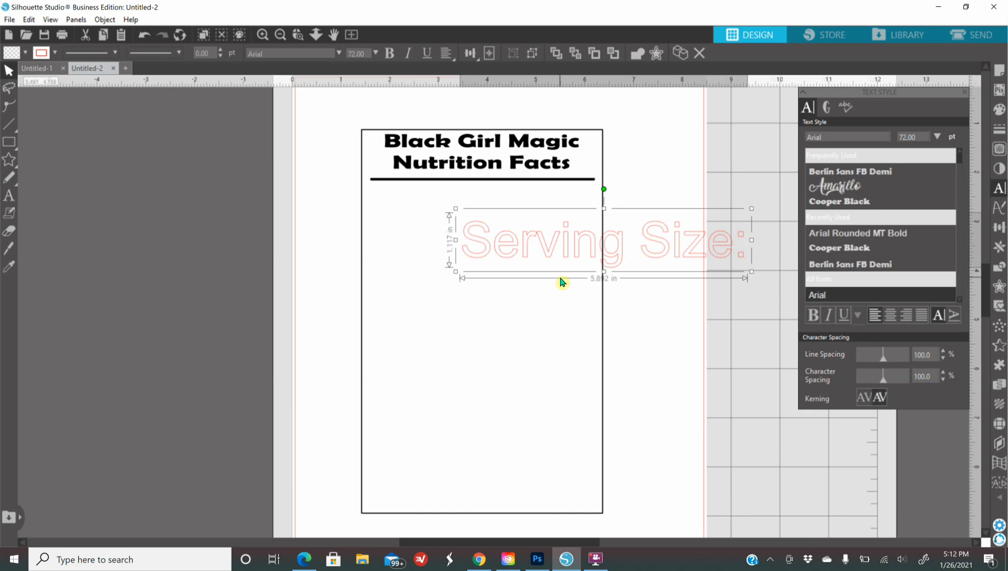
left_click(1000, 129)
left_click(826, 107)
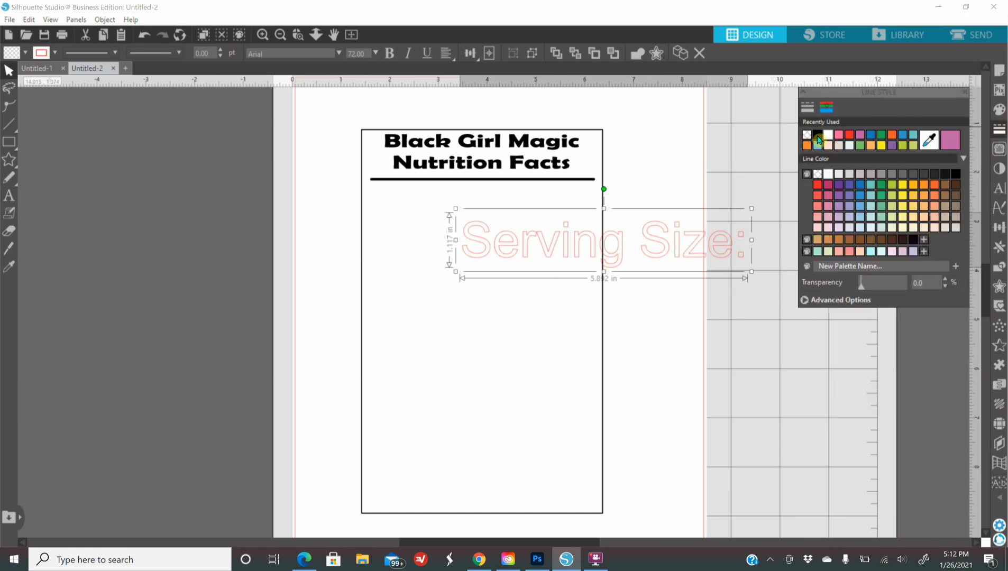
left_click(809, 135)
left_click(998, 109)
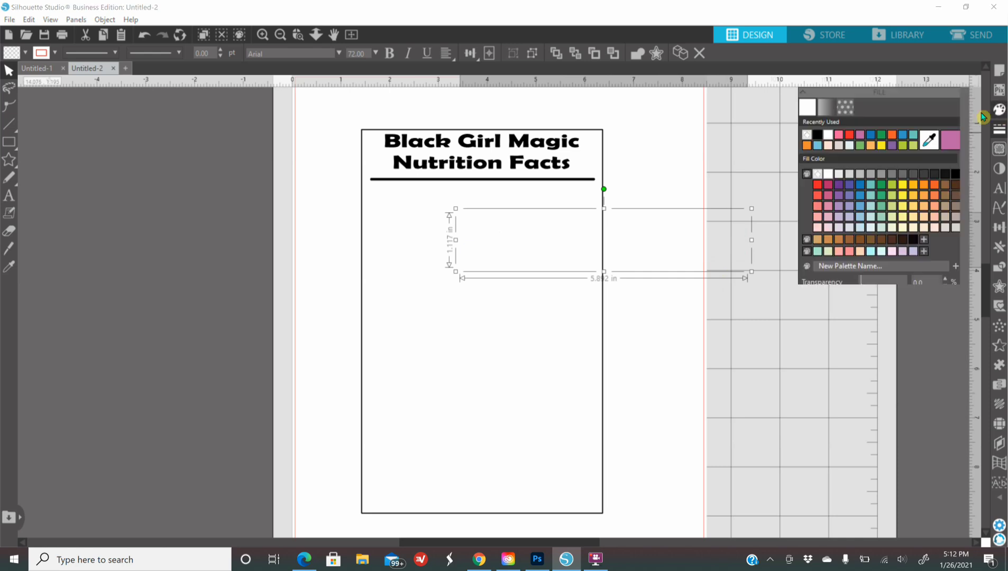
left_click(814, 138)
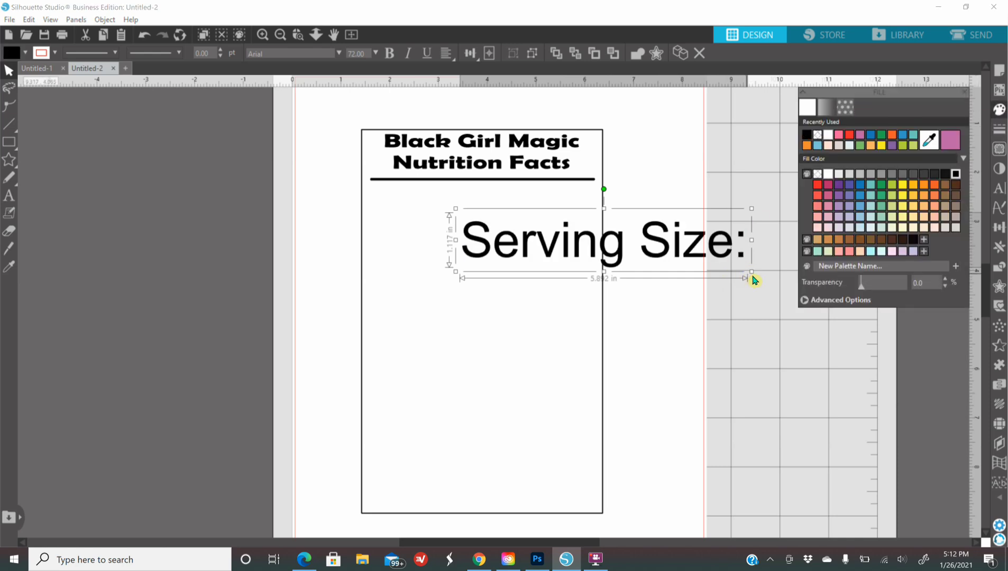
left_click_drag(751, 272, 575, 271)
left_click_drag(519, 227, 425, 203)
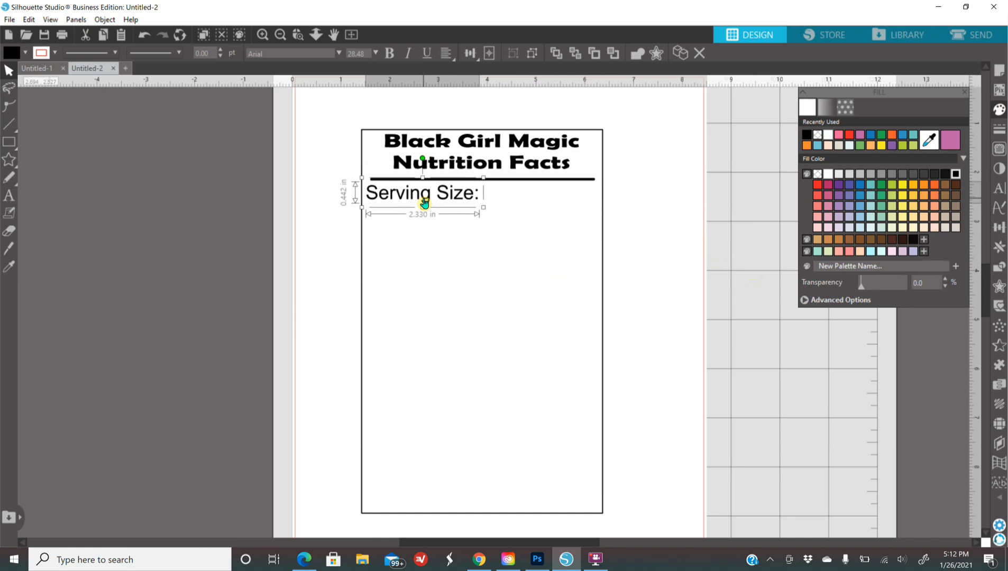
Step: Edit the serving text to read 'Serving Size: 1 Queen'
right_click(425, 203)
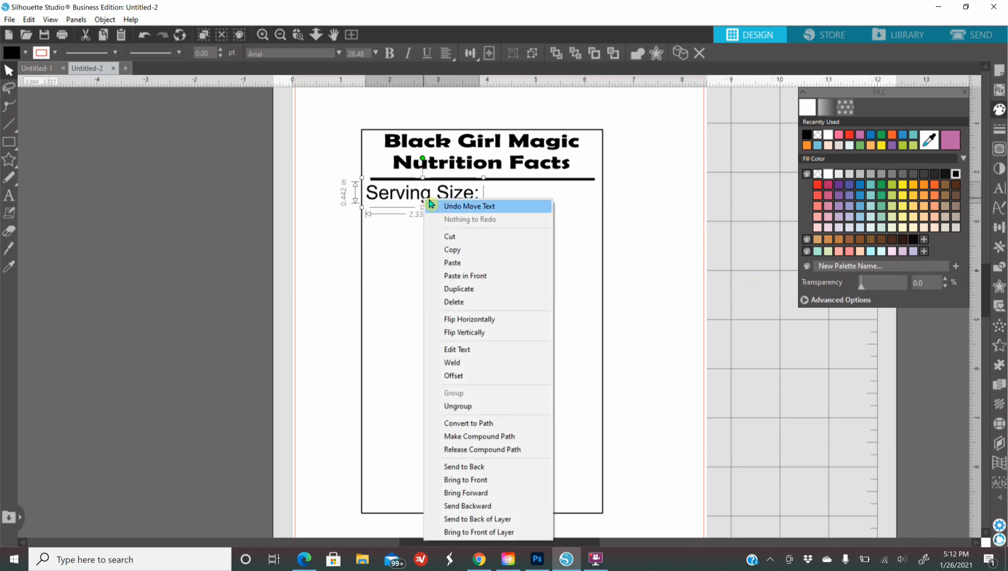
left_click(476, 351)
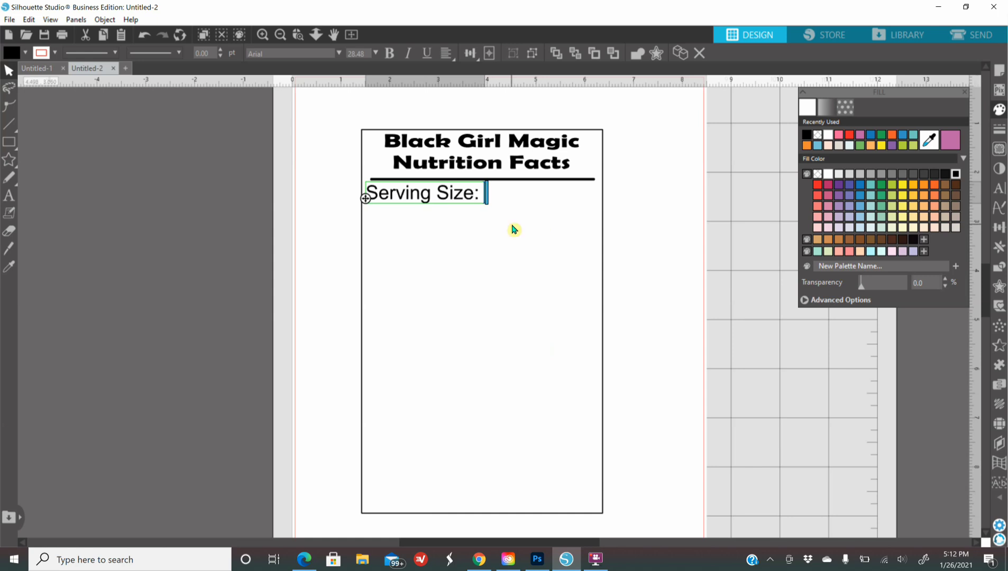
type("! Quee")
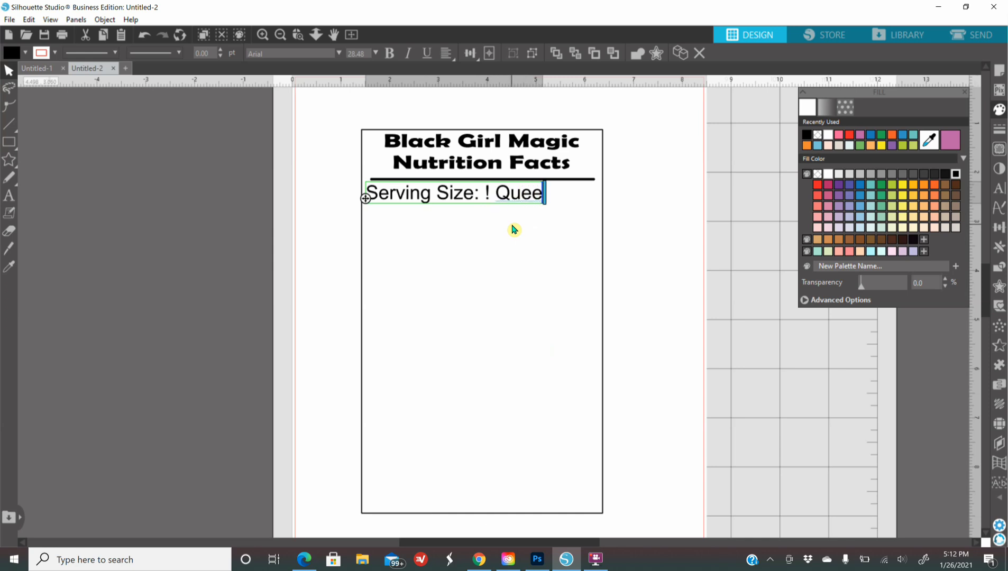
type("n")
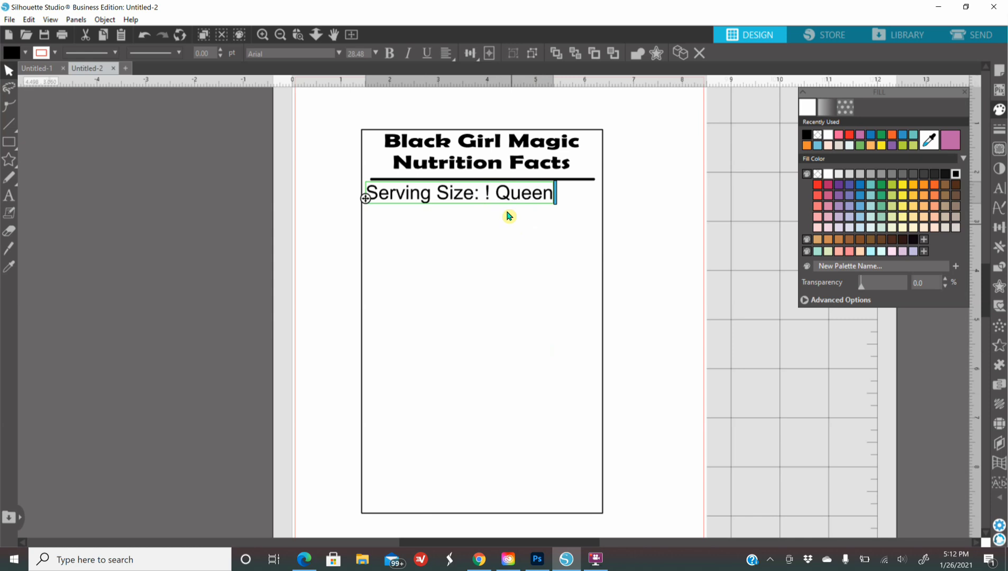
key("BackSpace")
key("BackSpace")
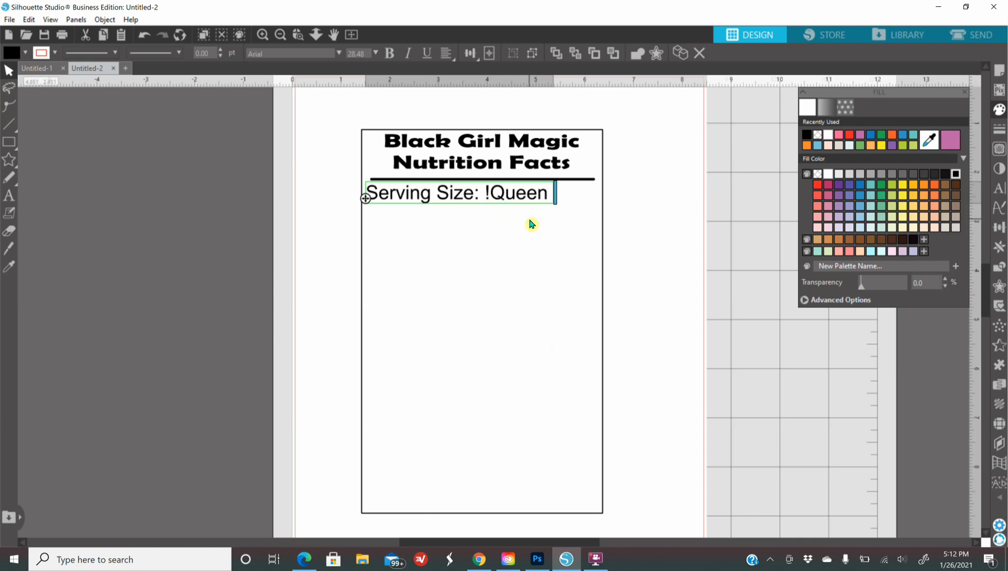
key("BackSpace")
type("1")
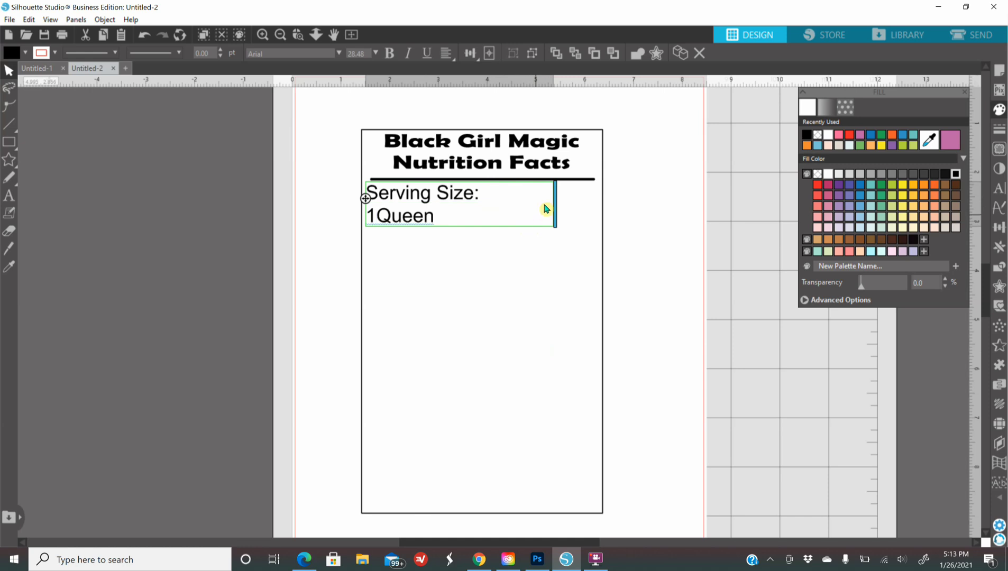
key("Return")
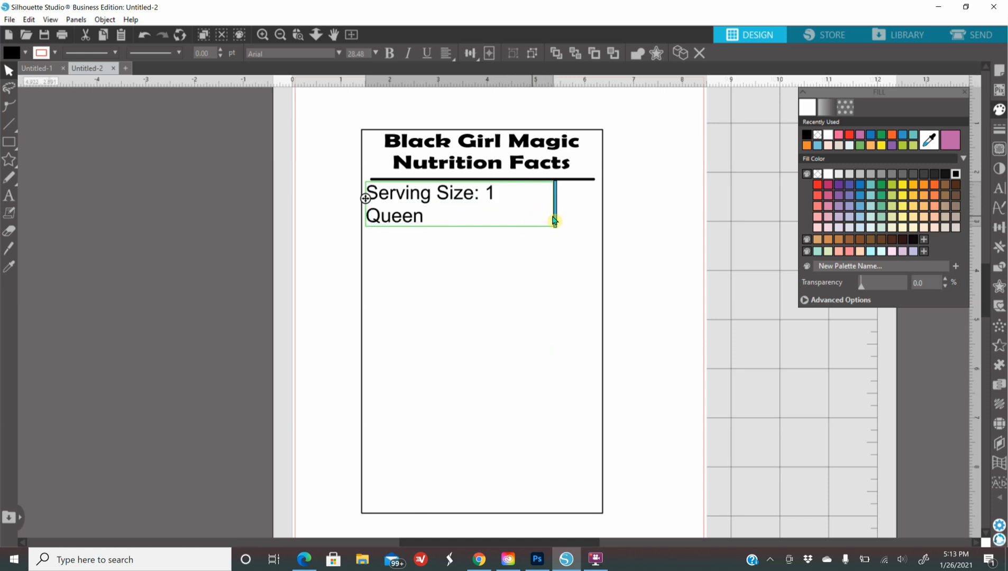
left_click(569, 213)
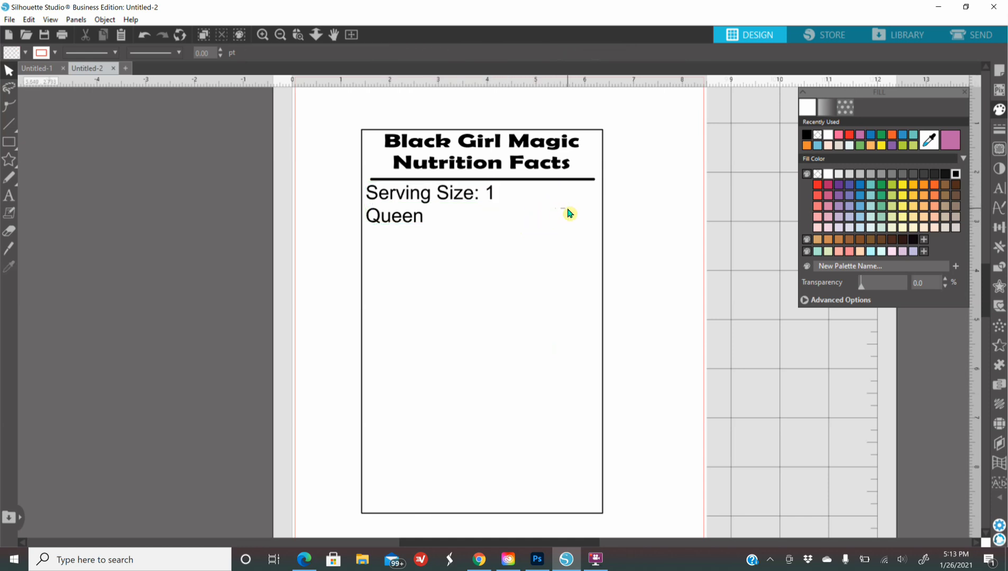
Step: Widen the serving text box so 'Serving Size: 1 Queen' fits on one line
left_click(434, 196)
right_click(439, 199)
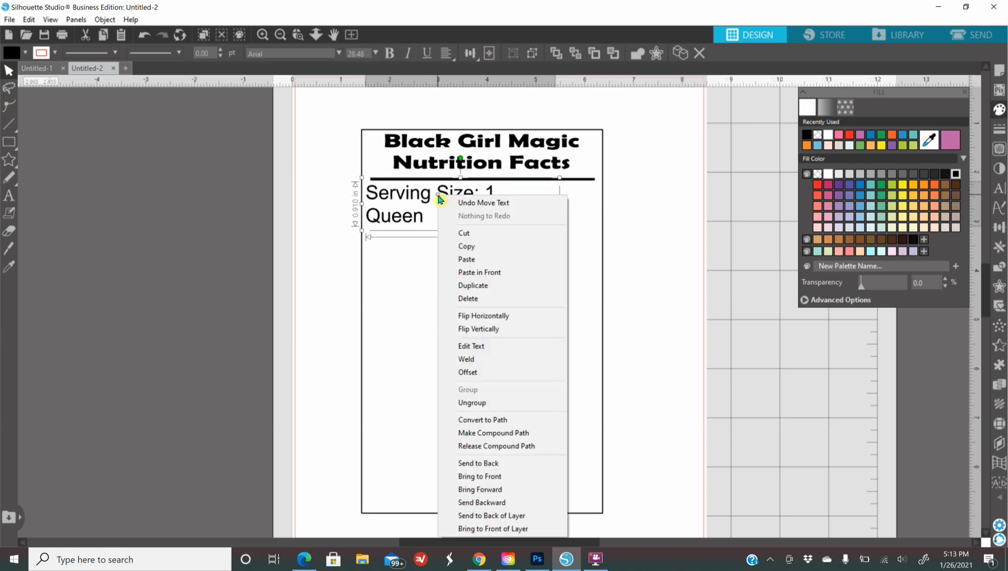
left_click(482, 349)
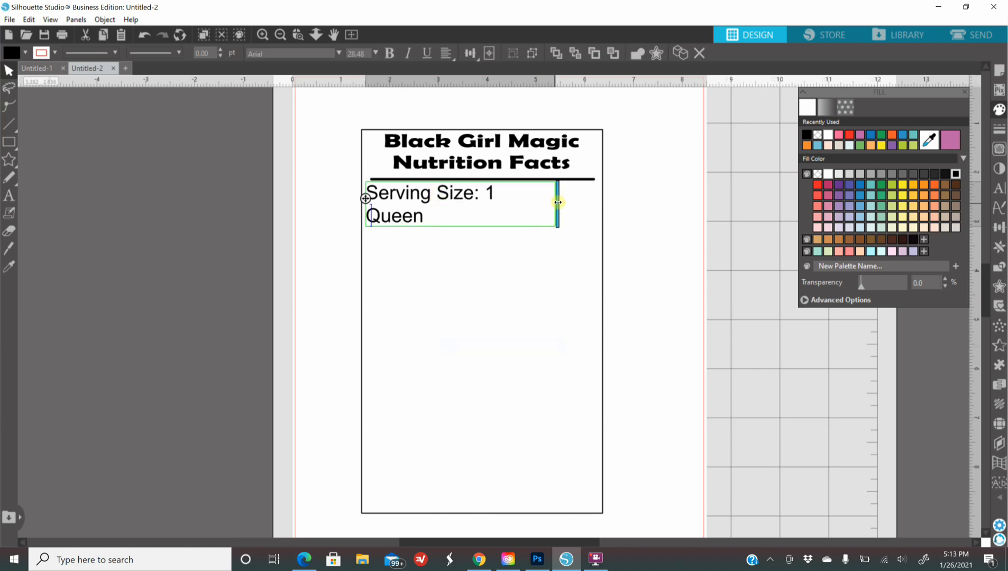
left_click_drag(560, 202, 575, 226)
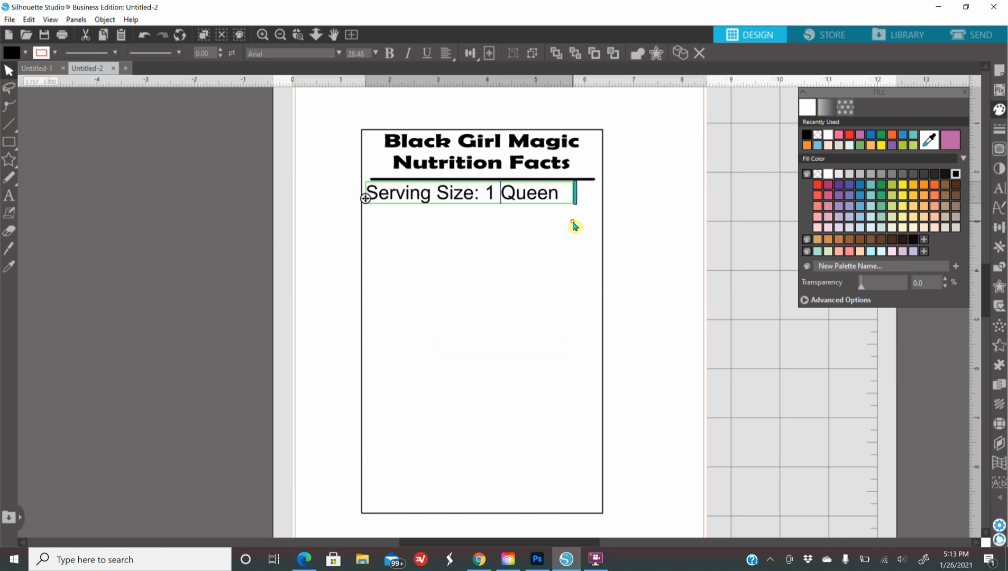
left_click(682, 258)
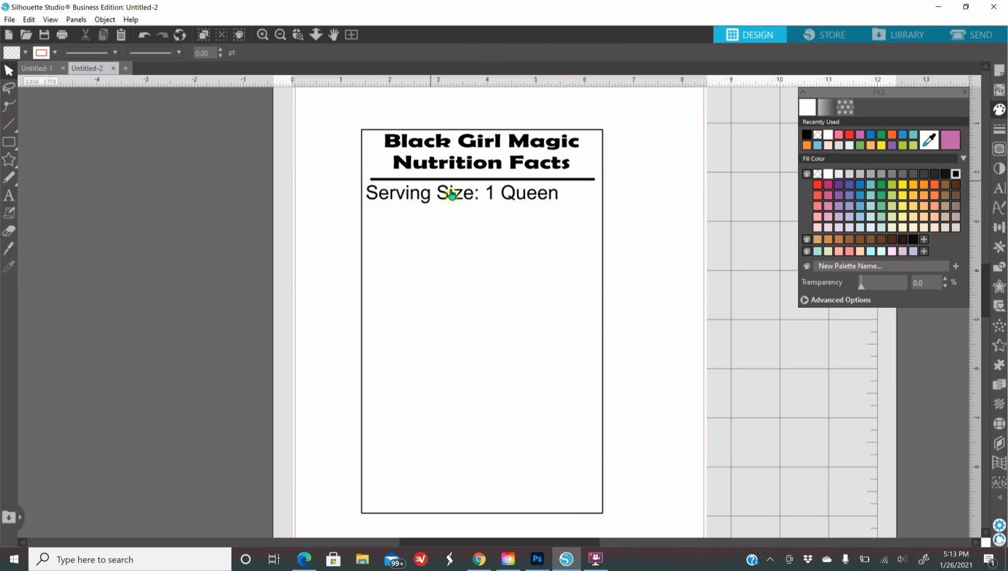
Step: Duplicate the title divider rule and move the copy beneath the Serving Size line
left_click(522, 183)
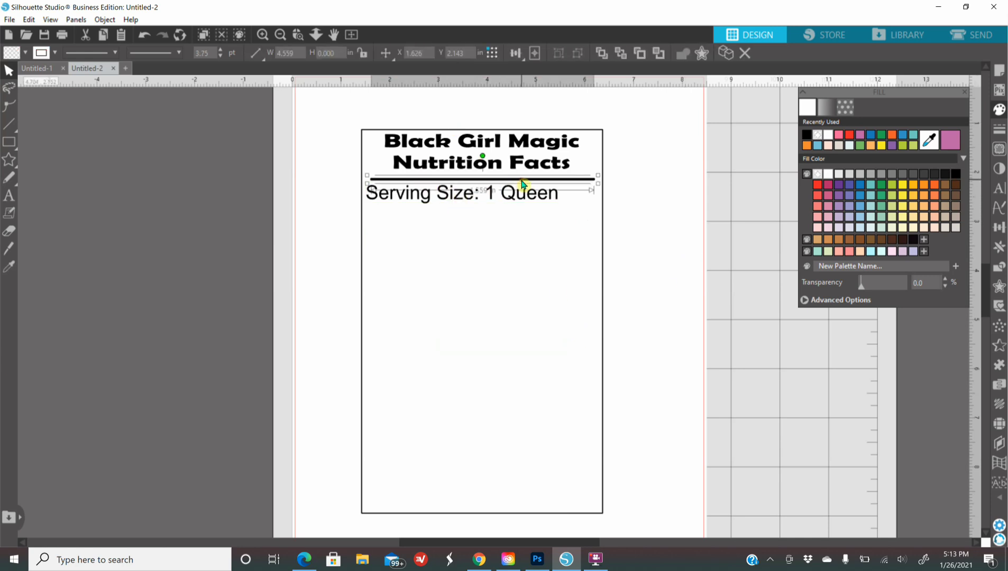
right_click(522, 183)
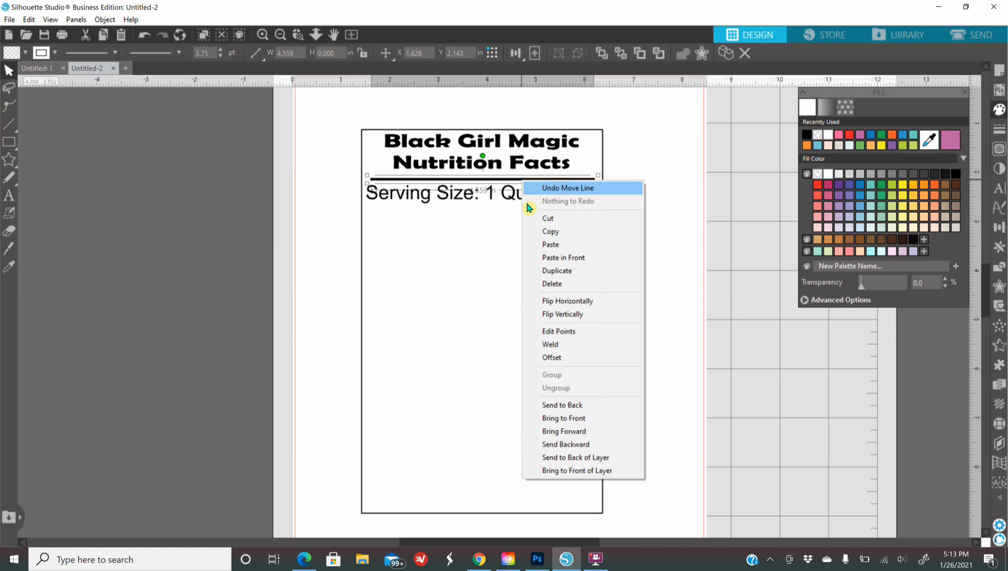
left_click(579, 271)
left_click_drag(600, 182, 589, 208)
left_click(671, 231)
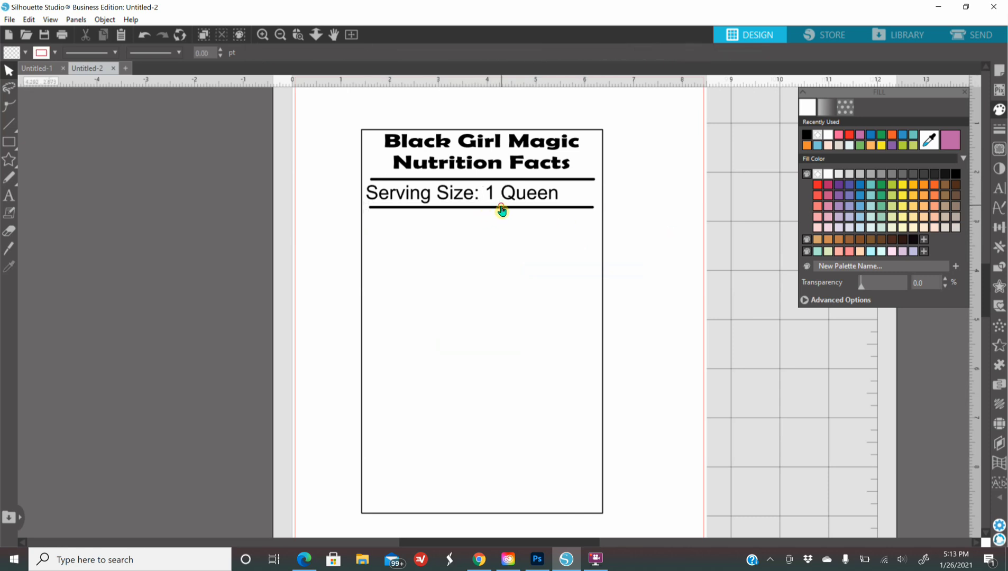
Step: Set the copied rule's line thickness to 1.00 pt
left_click(501, 211)
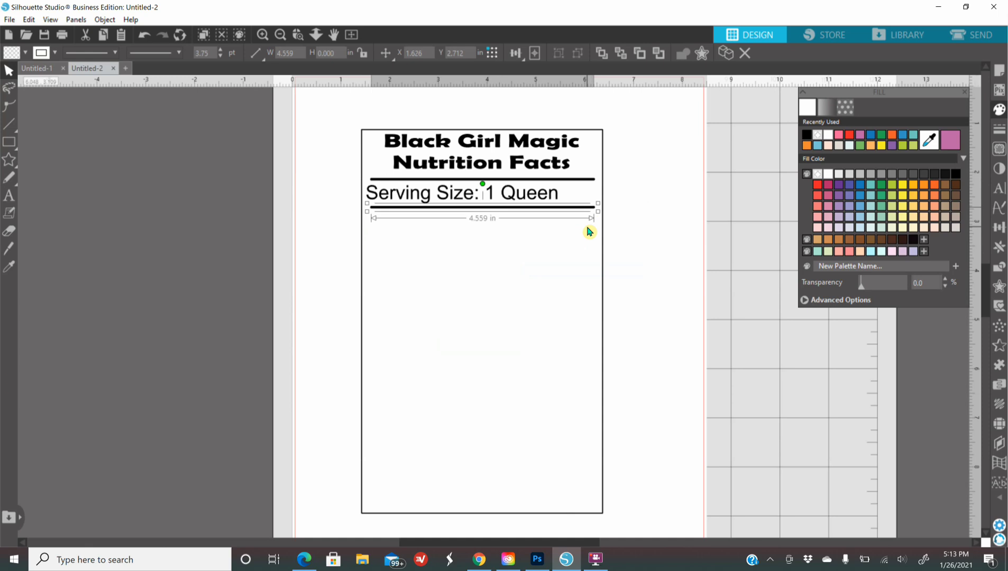
left_click(999, 130)
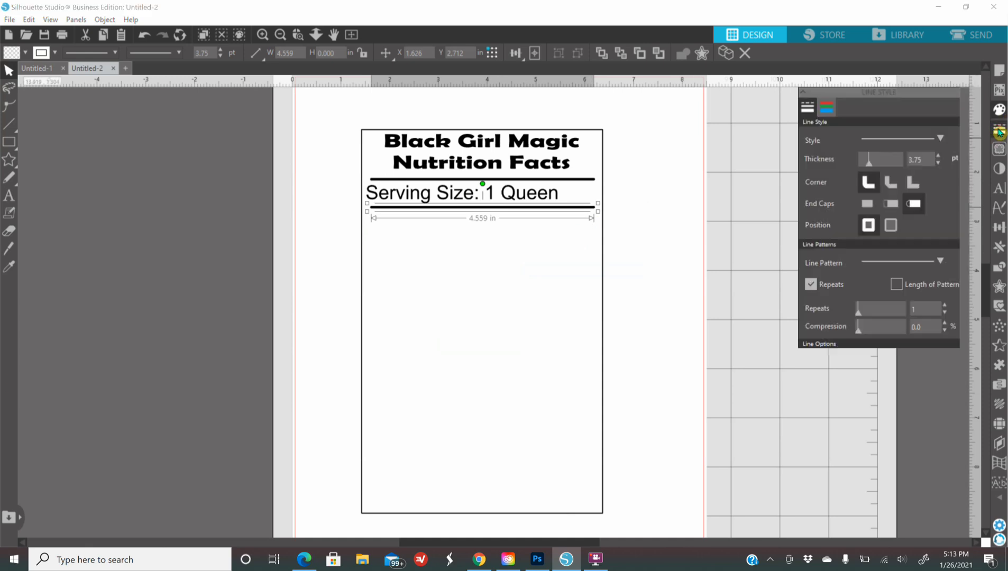
left_click(867, 158)
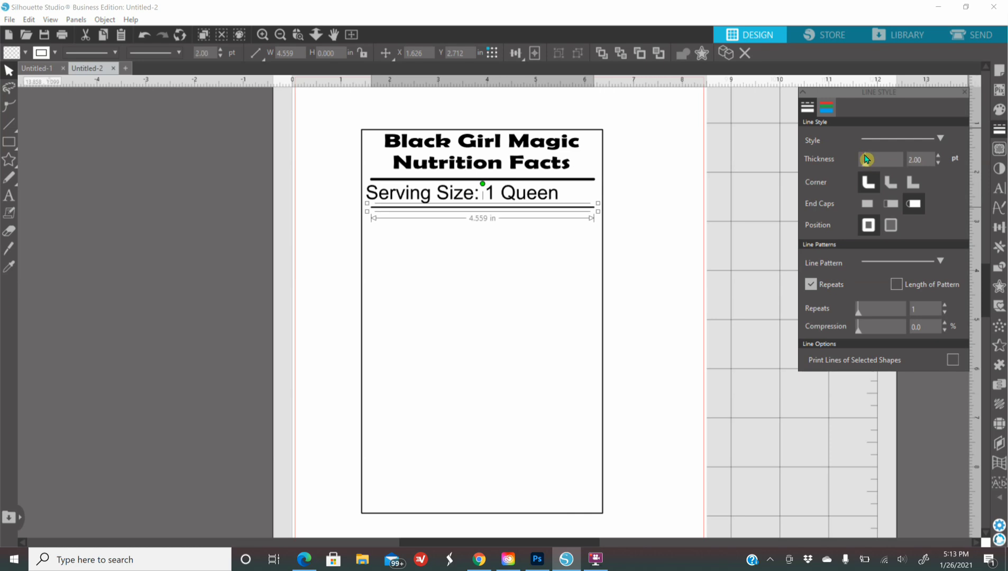
left_click_drag(865, 161, 864, 161)
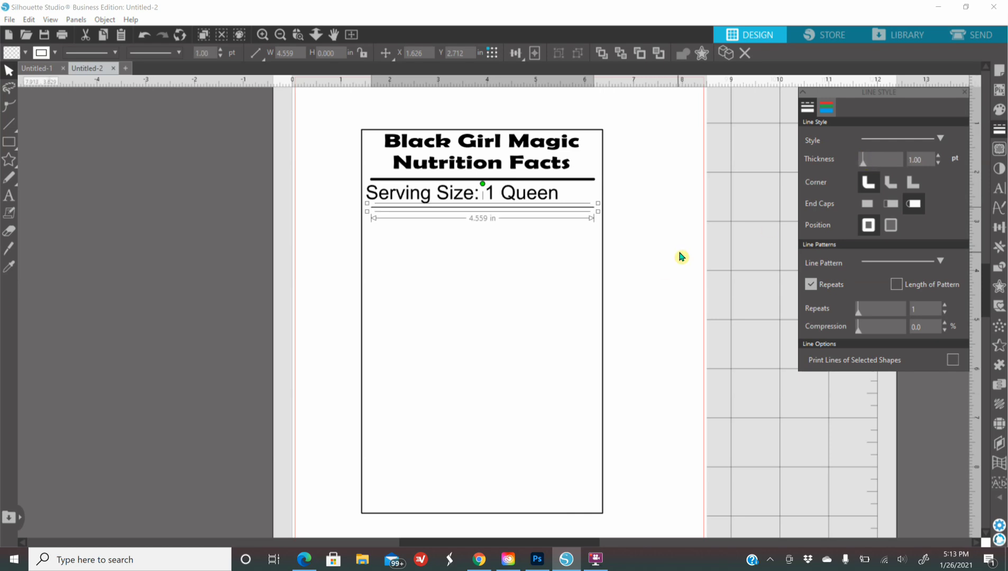
left_click(681, 269)
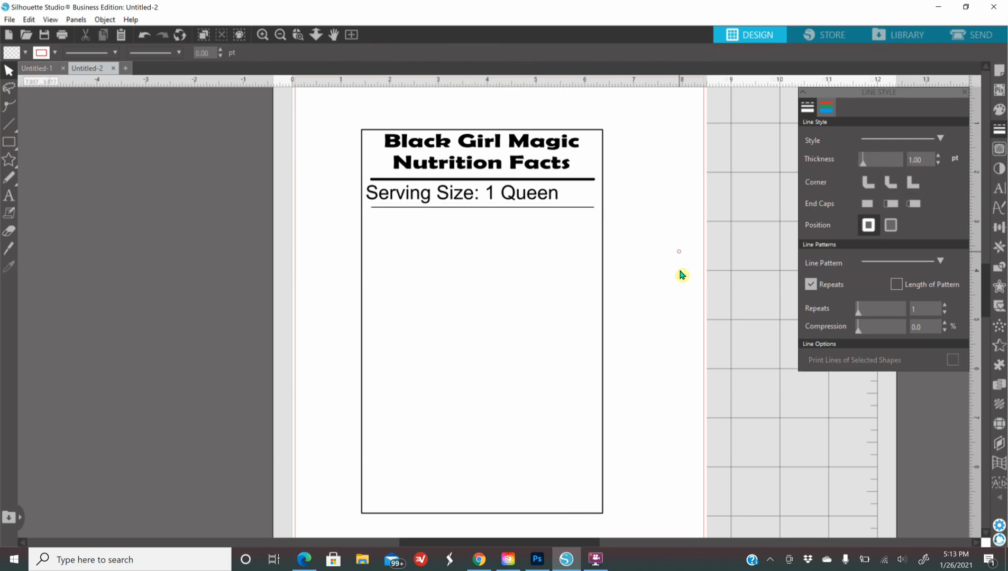
left_click(568, 211)
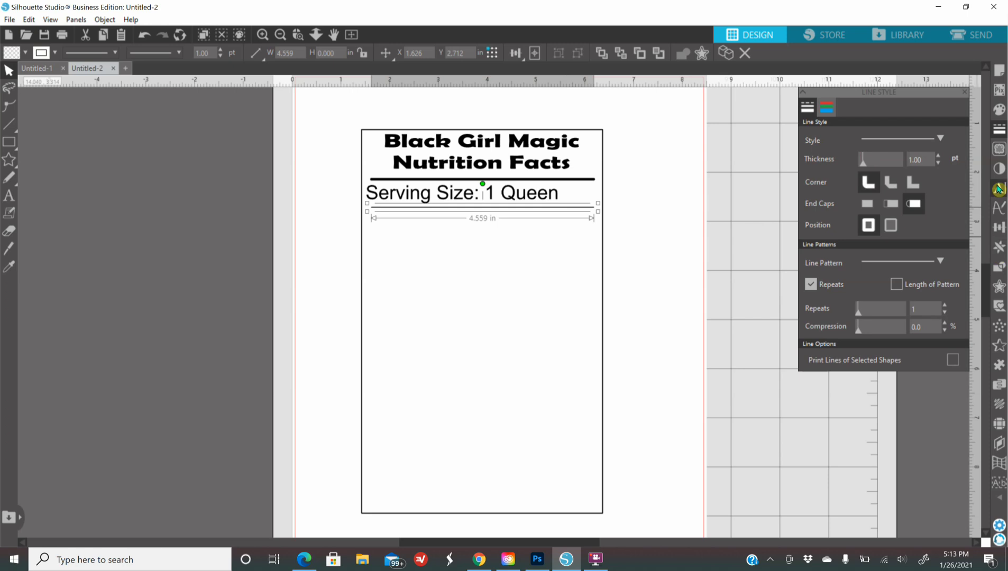
Step: Add copies of the thin rule directly below it with Duplicate Below
left_click(999, 250)
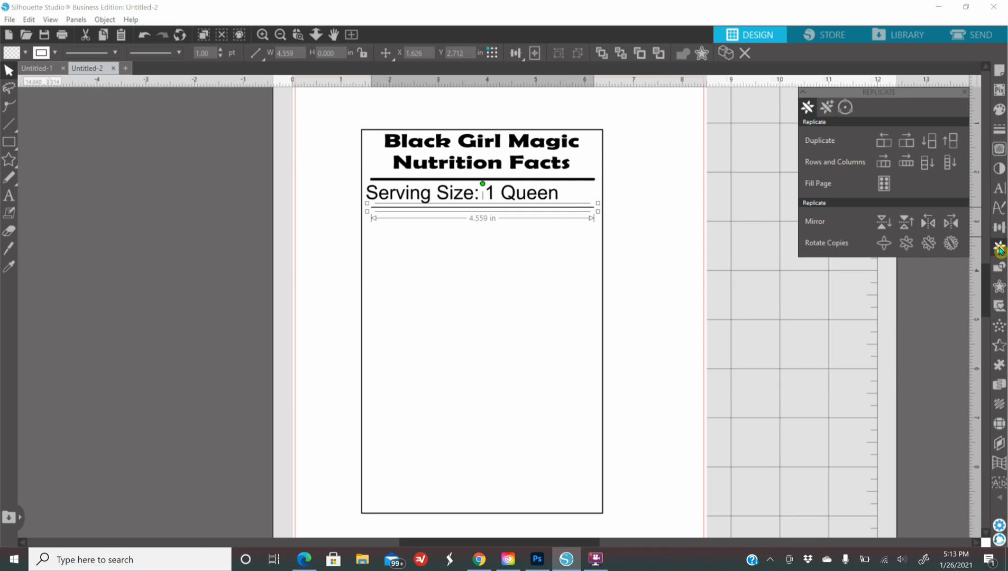
left_click(933, 146)
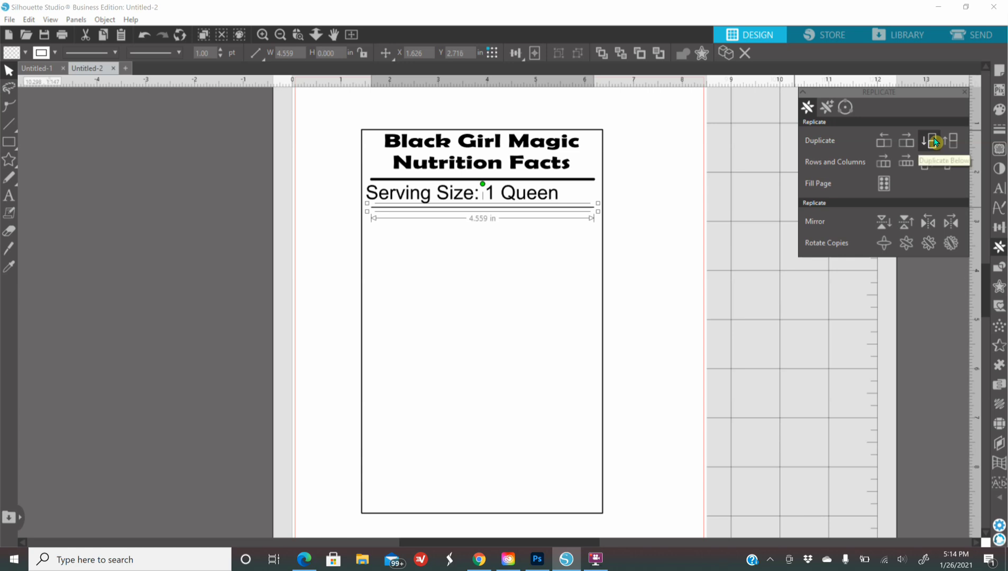
left_click(934, 141)
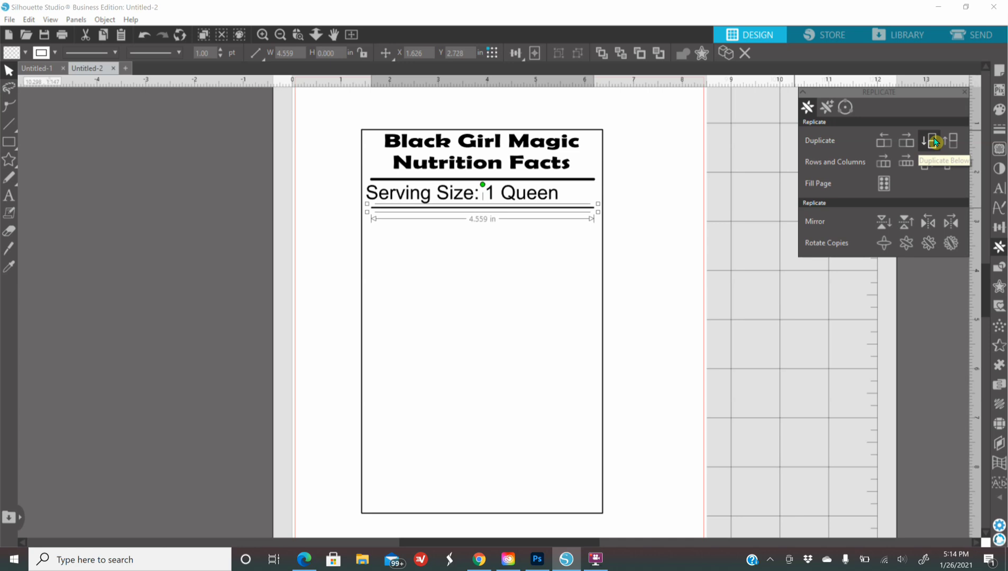
left_click(934, 141)
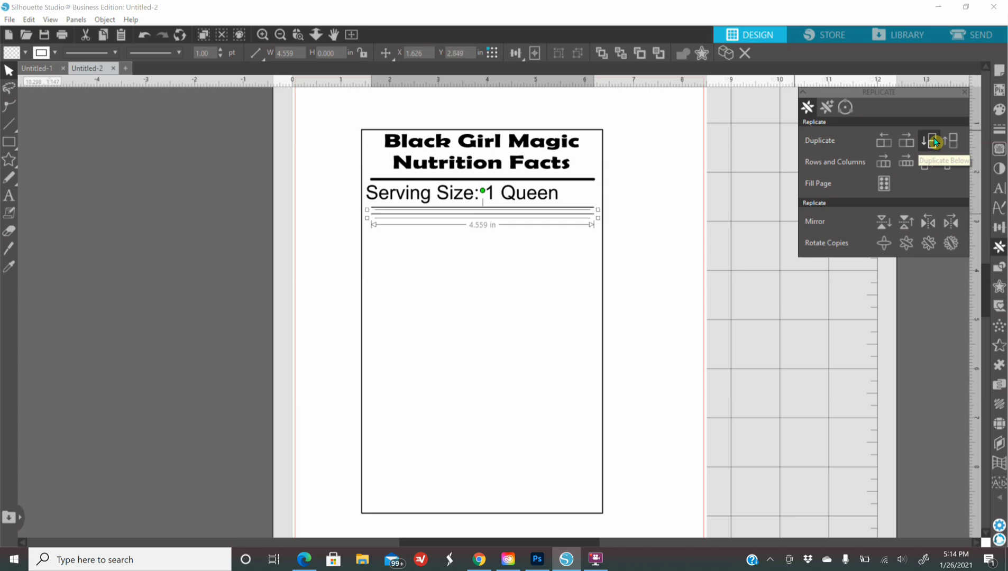
left_click(933, 141)
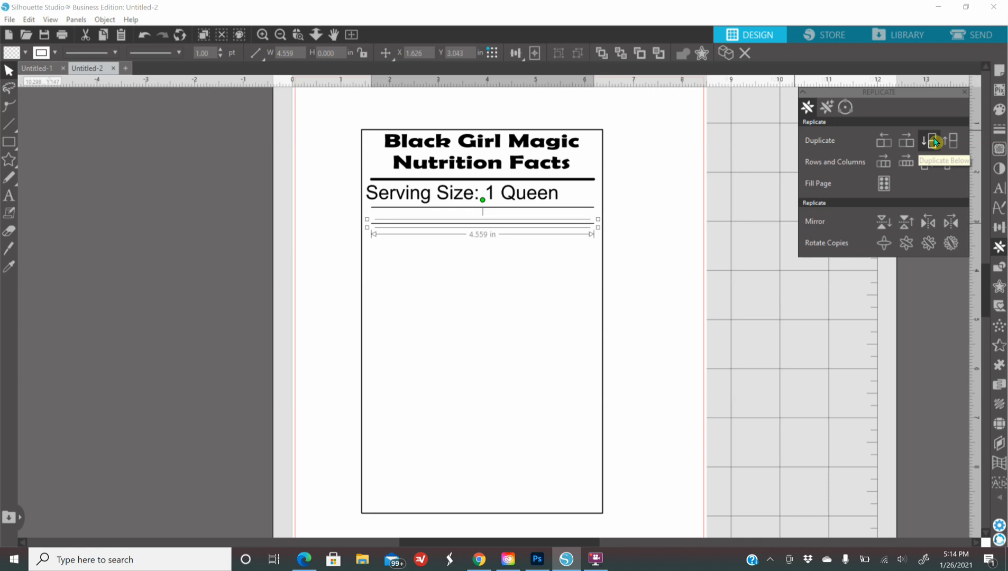
left_click(934, 141)
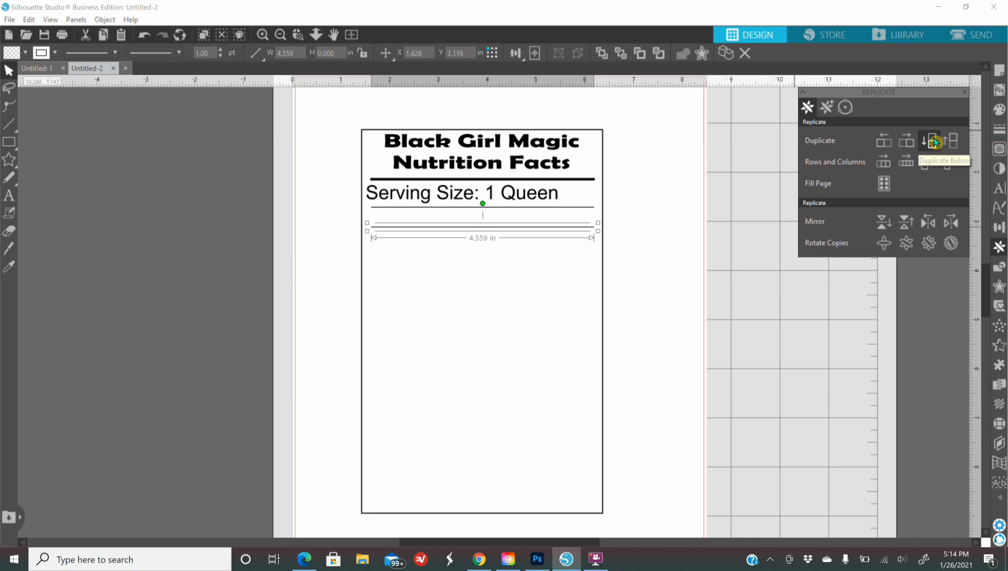
left_click(934, 141)
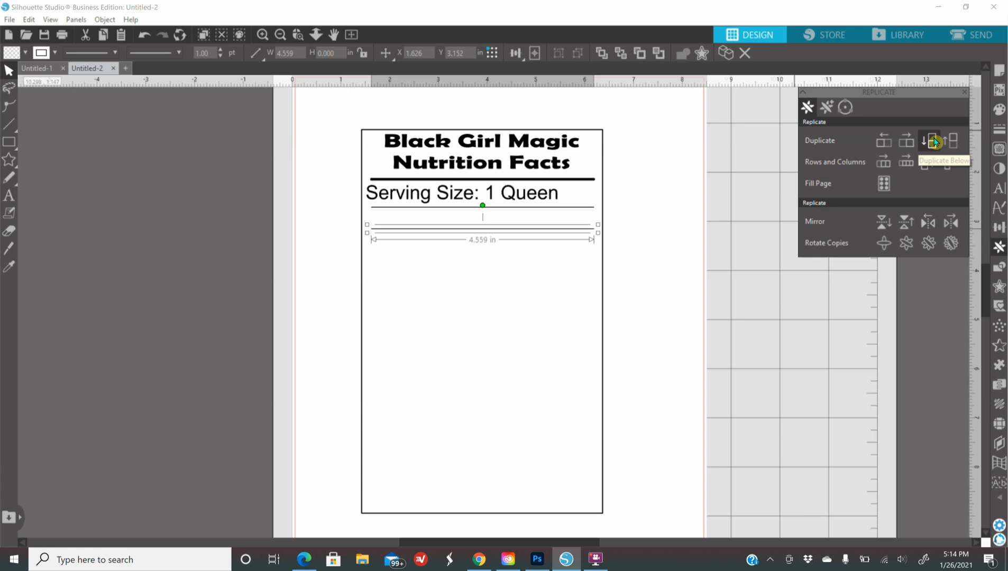
left_click(753, 310)
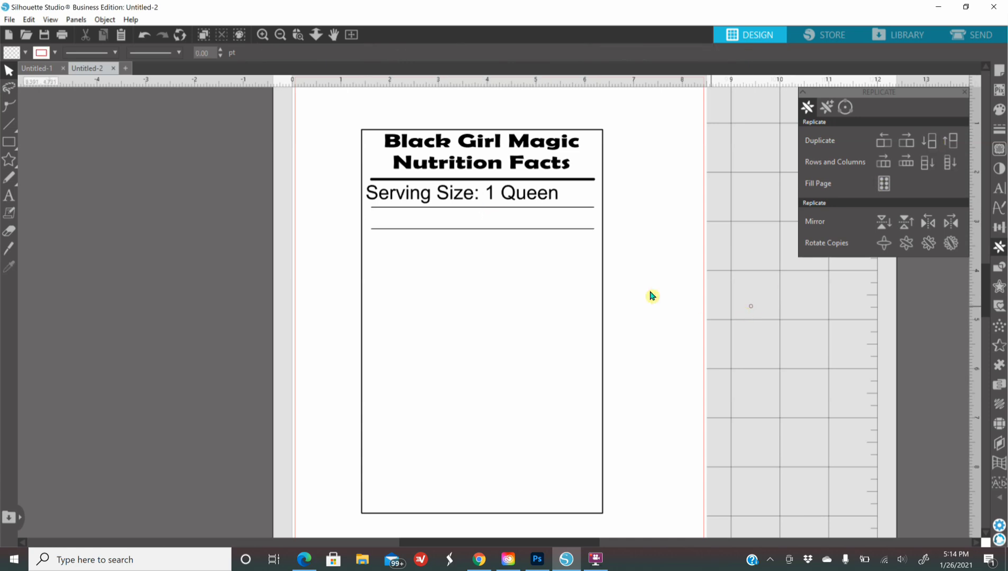
Step: Shrink the 'Serving Size: 1 Queen' text to about 20 pt and shift it slightly right
left_click(409, 196)
left_click_drag(577, 206, 515, 203)
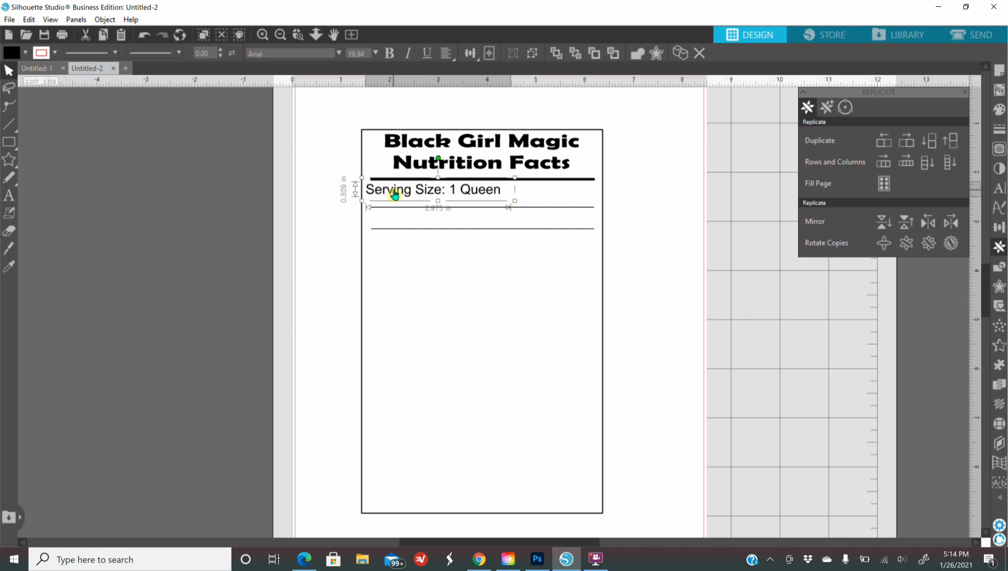
left_click_drag(396, 194, 457, 192)
left_click(672, 293)
left_click(755, 270)
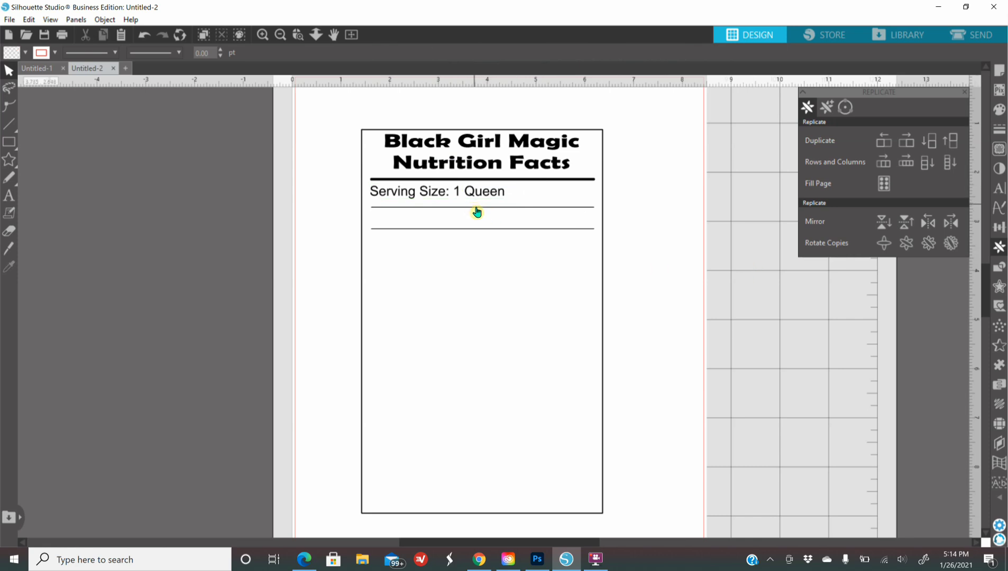
Step: Nudge the rule up two steps so it sits just under the Serving Size text
left_click(476, 210)
key("Up")
key("Up")
key("Up")
key("Up")
key("Up")
key("Up")
key("Up")
key("Up")
key("Up")
key("Up")
key("Up")
key("Up")
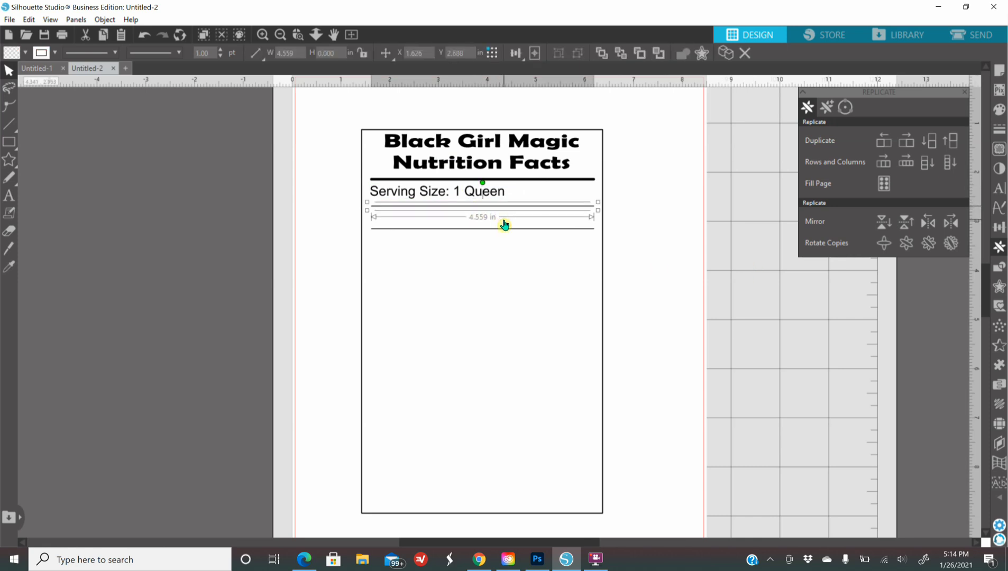
key("Up")
key("Up")
key("Up")
key("Up")
key("Up")
key("Up")
key("Up")
key("Up")
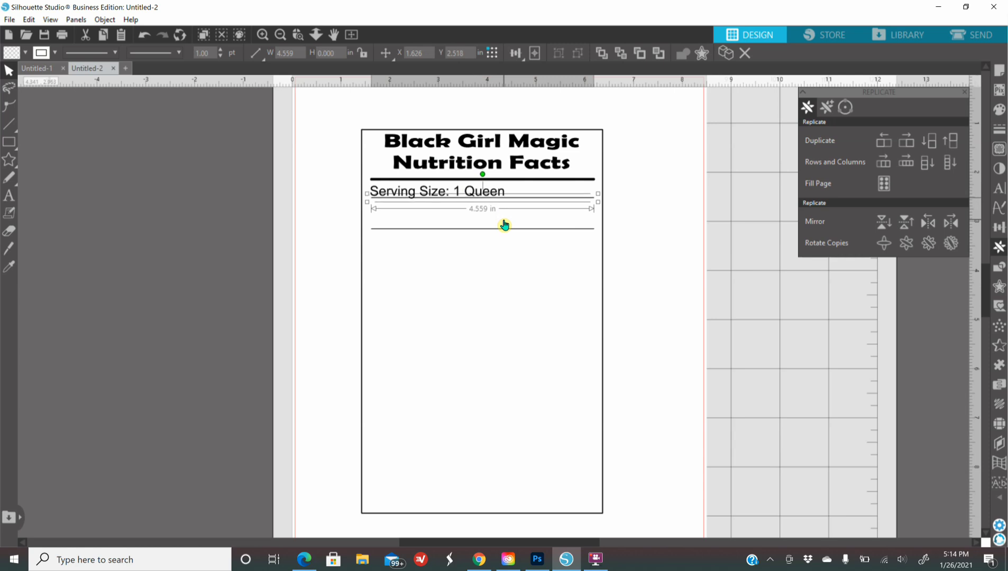
left_click(735, 317)
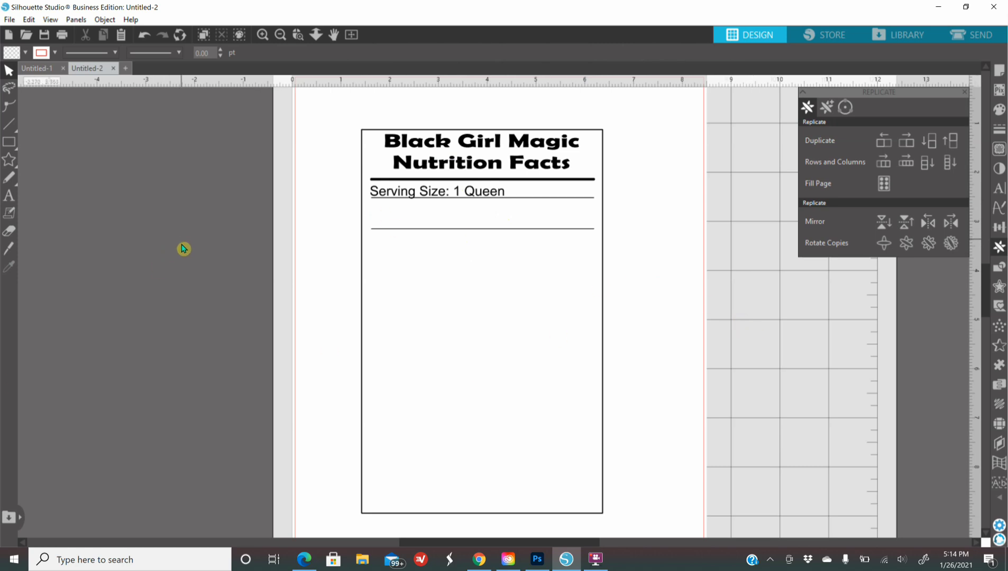
Step: Add a '% Daily Value*' text label and fill it black
key("t")
left_click(457, 341)
type("%")
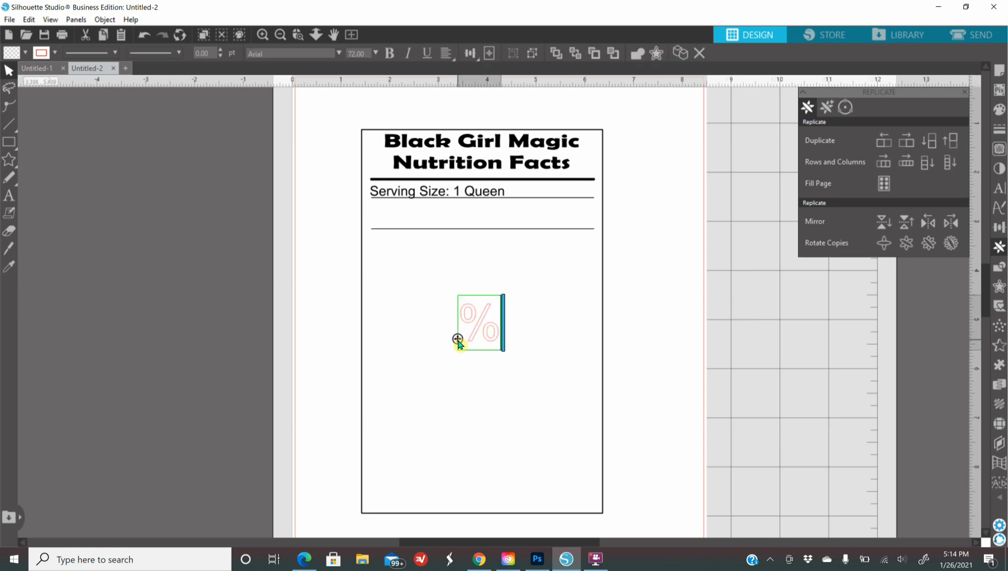
type(" Dai")
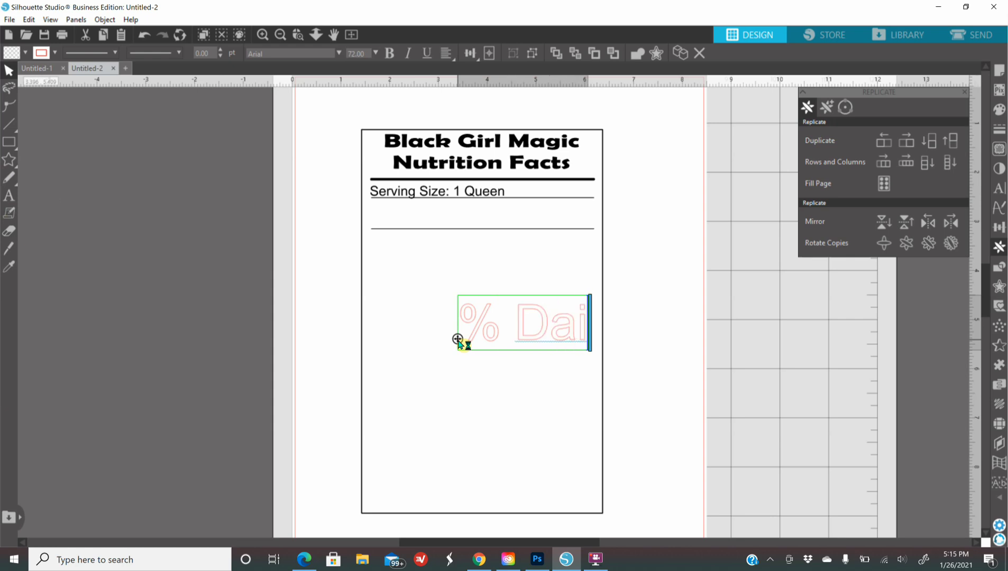
type("ly ")
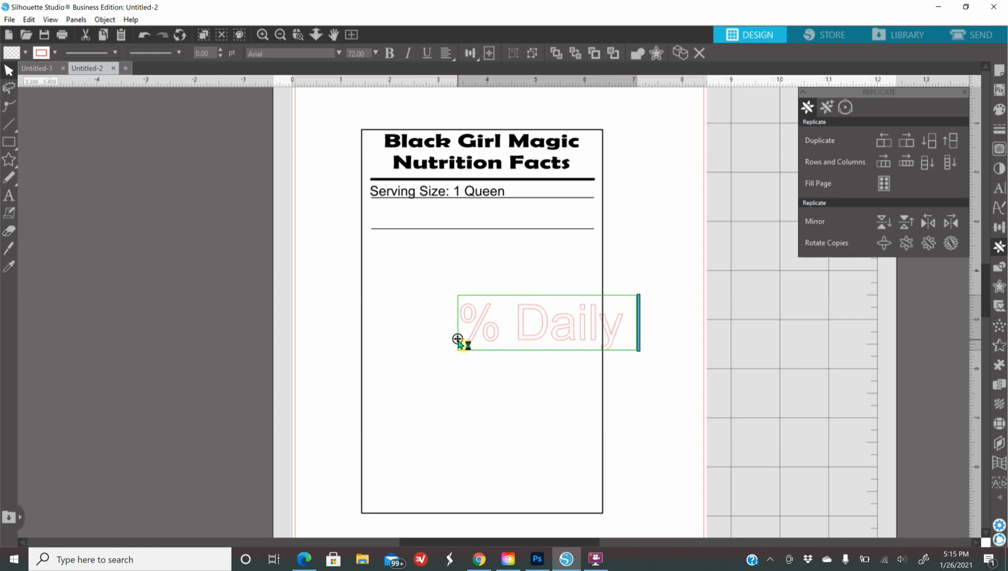
type("Val")
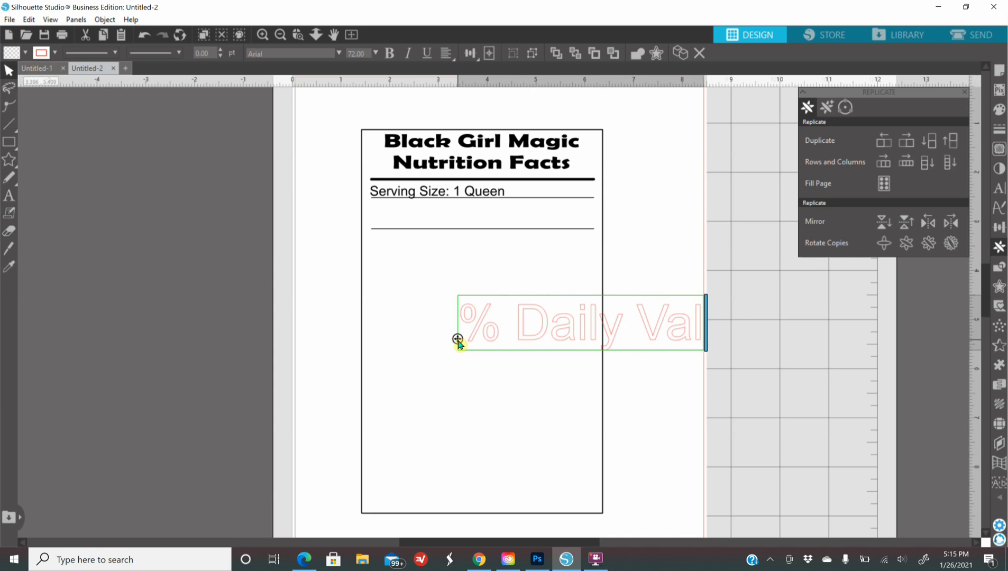
type("ue*")
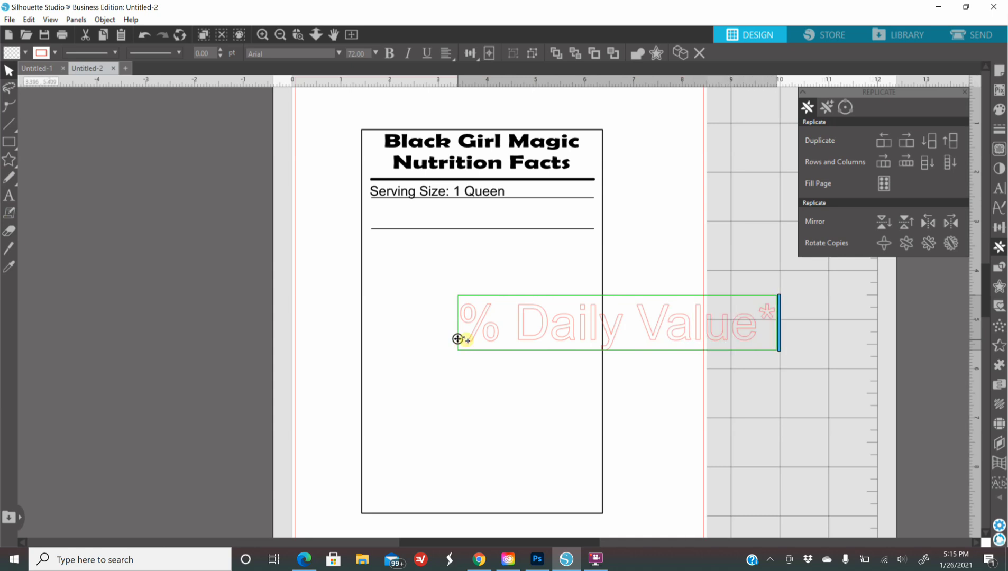
left_click(777, 440)
left_click(545, 338)
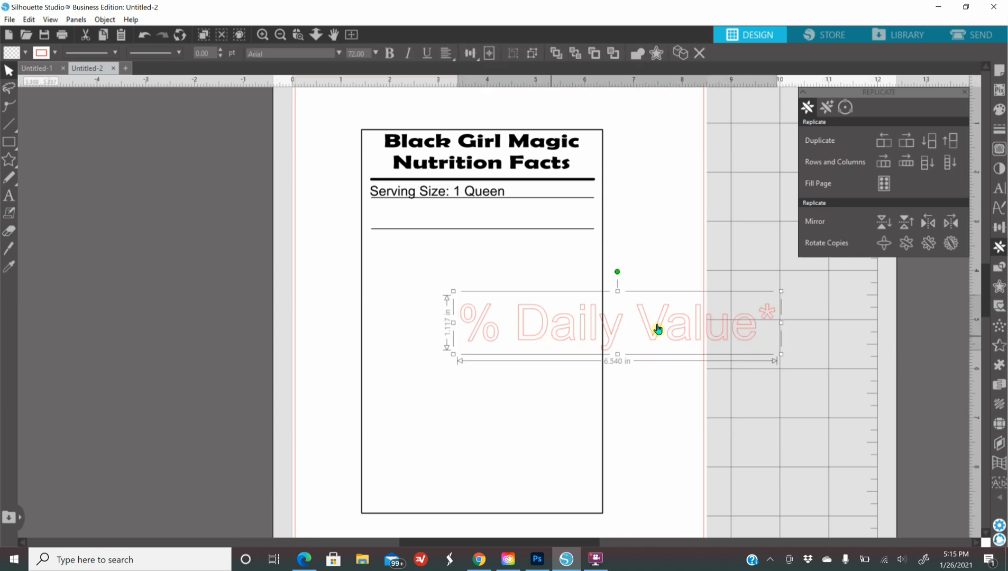
left_click(999, 109)
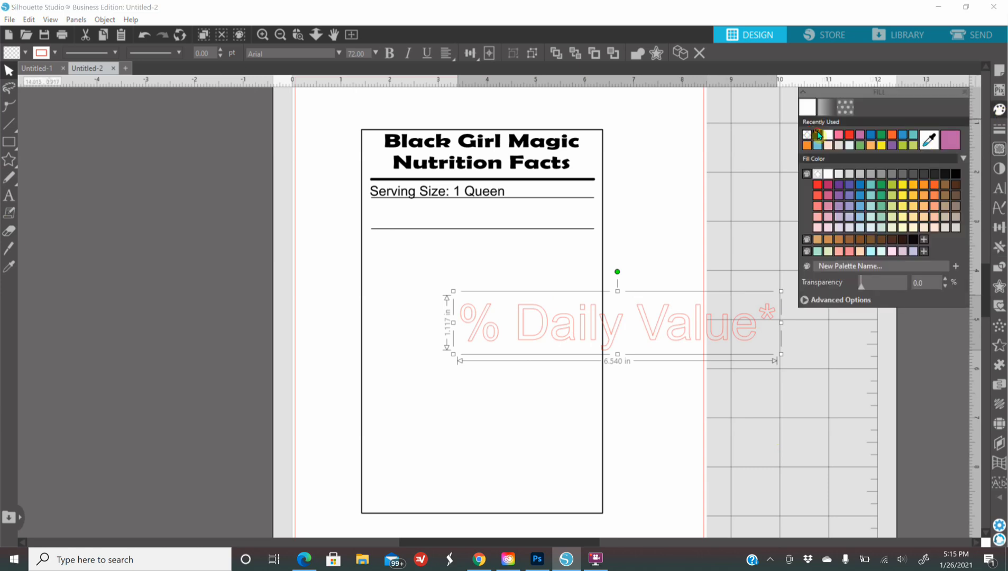
left_click(818, 135)
left_click(999, 128)
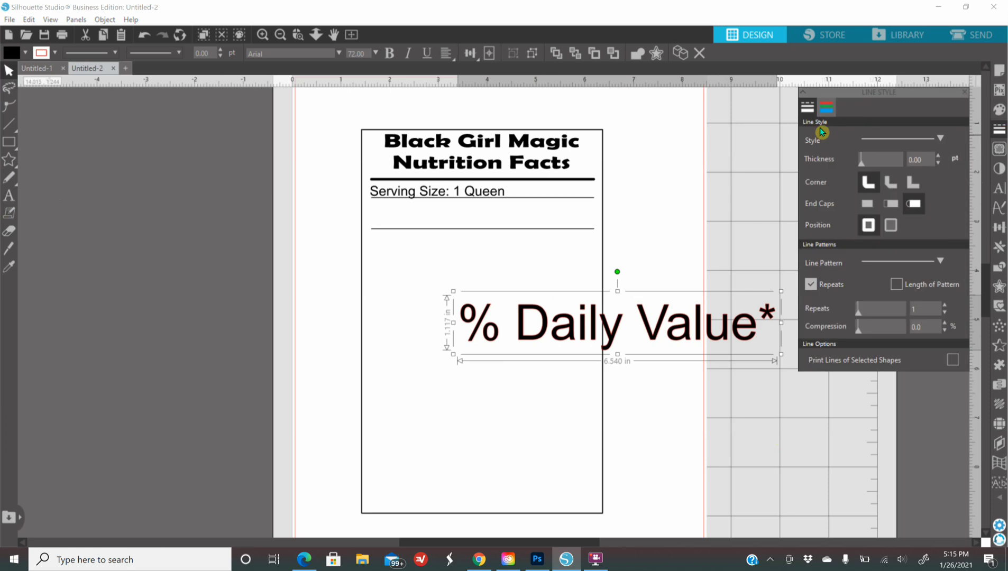
left_click(827, 108)
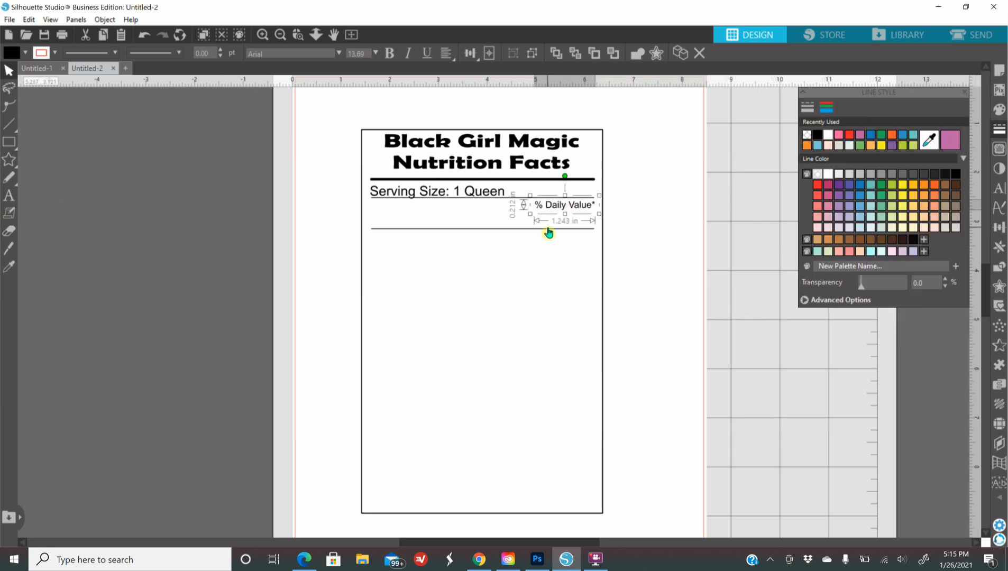
Step: Nudge the rule below up three steps, just under the % Daily Value* label
left_click(548, 229)
key("Up")
key("Up")
key("Up")
key("Up")
key("Up")
key("Up")
key("Up")
key("Up")
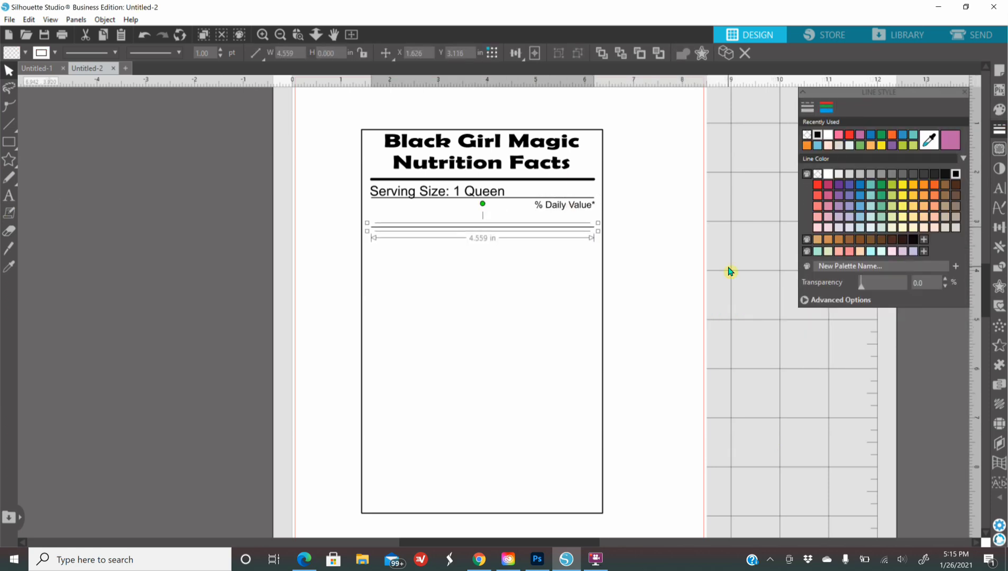
key("Up")
key("Up")
key("Up")
key("Up")
key("Up")
key("Up")
key("Up")
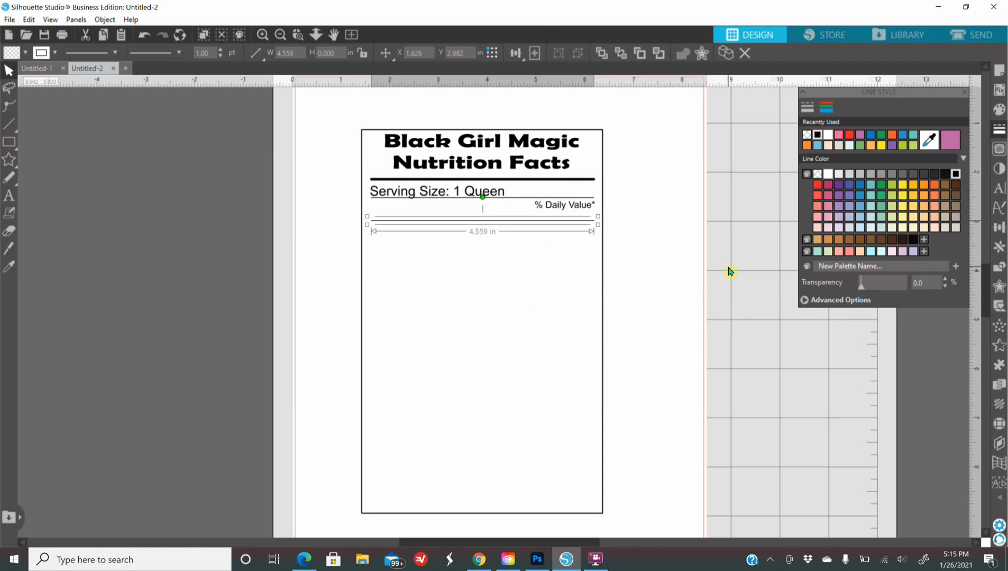
key("Up")
key("Up")
key("Up")
key("Up")
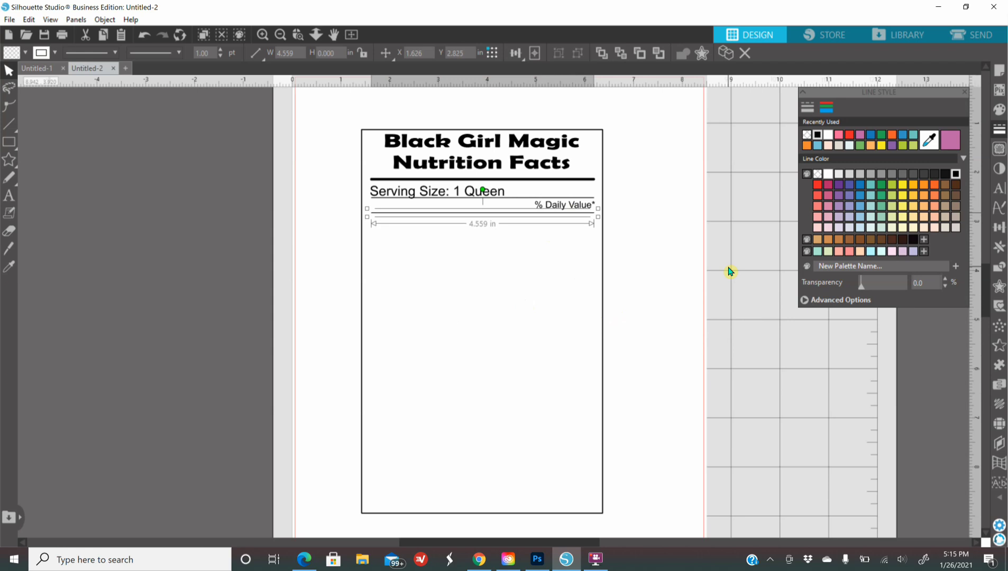
left_click(729, 271)
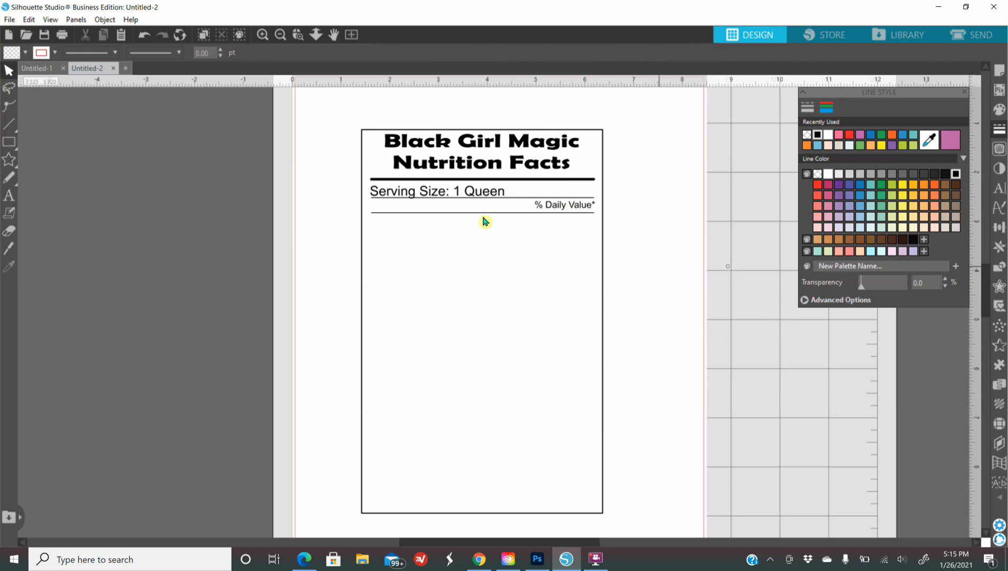
left_click(433, 213)
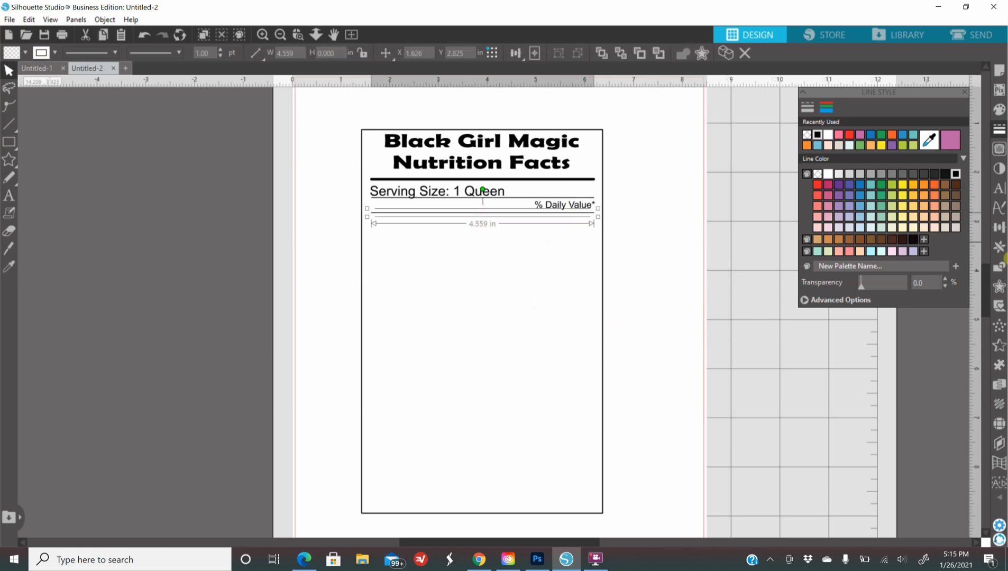
Step: Duplicate the thin line several times below the % Daily Value rule
left_click(999, 247)
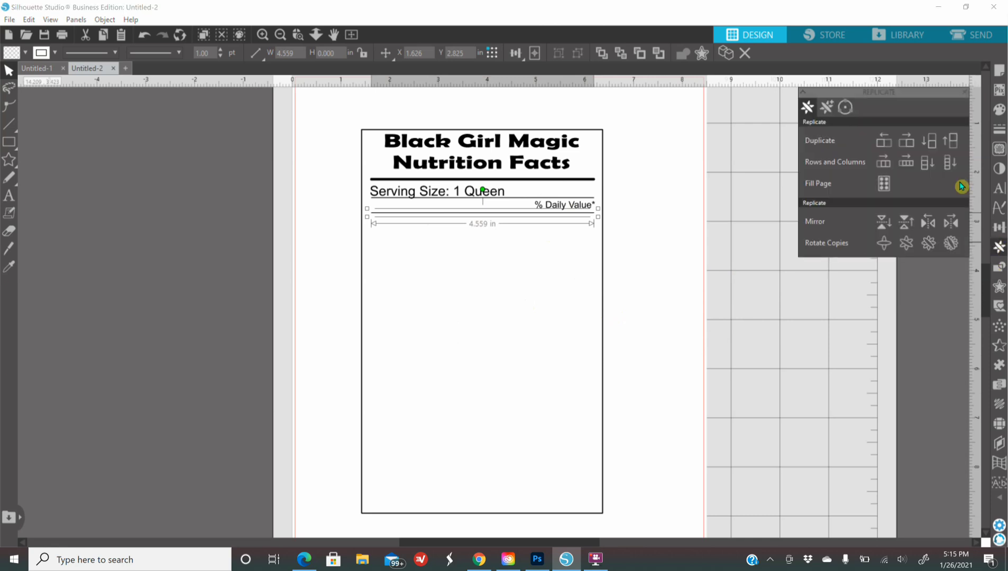
left_click(935, 143)
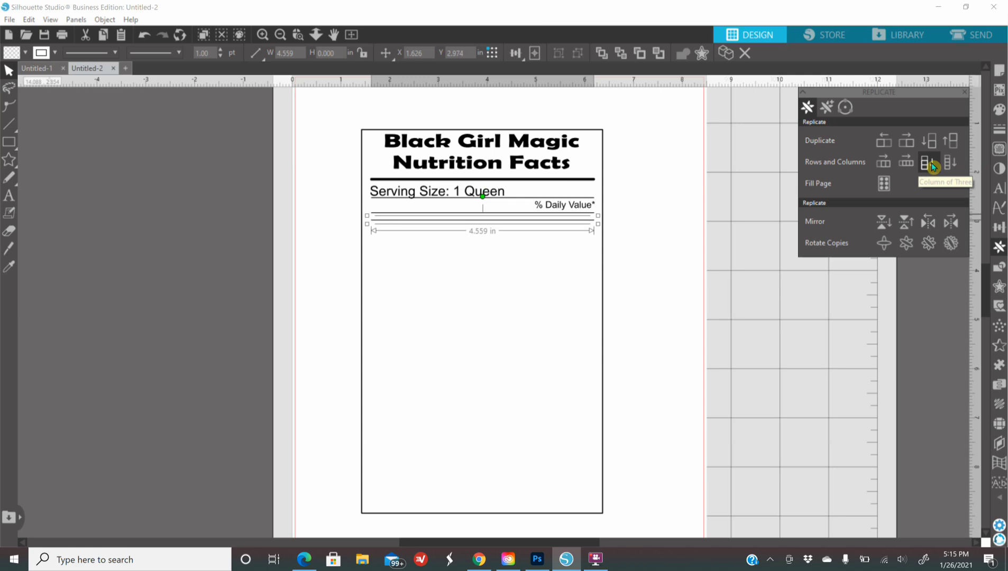
left_click(932, 164)
left_click(932, 165)
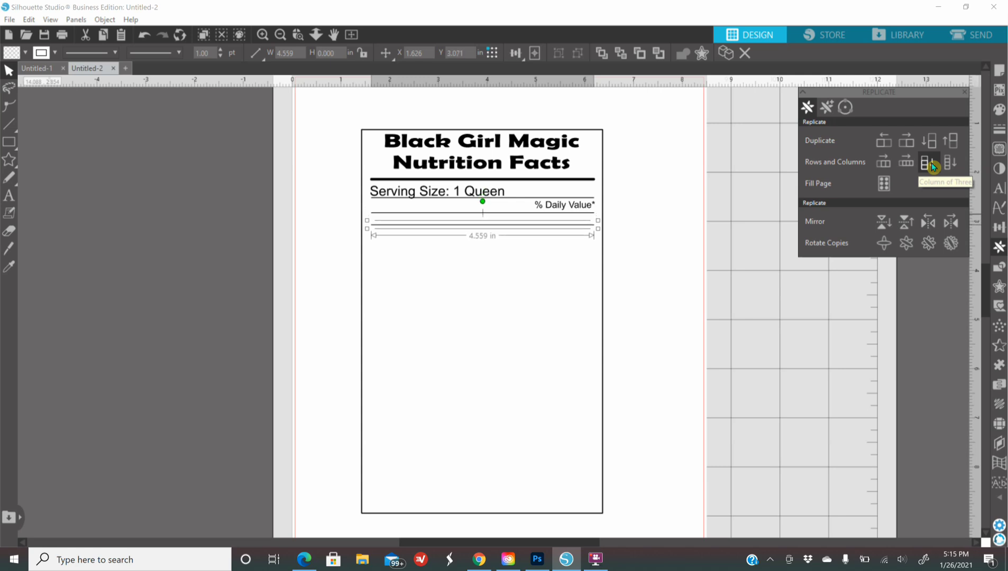
left_click(932, 165)
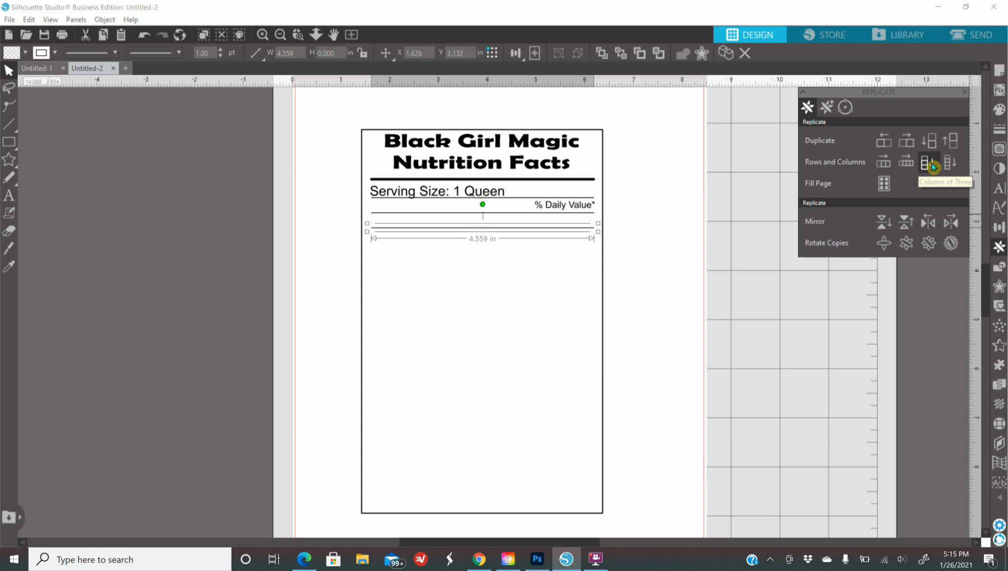
left_click(932, 165)
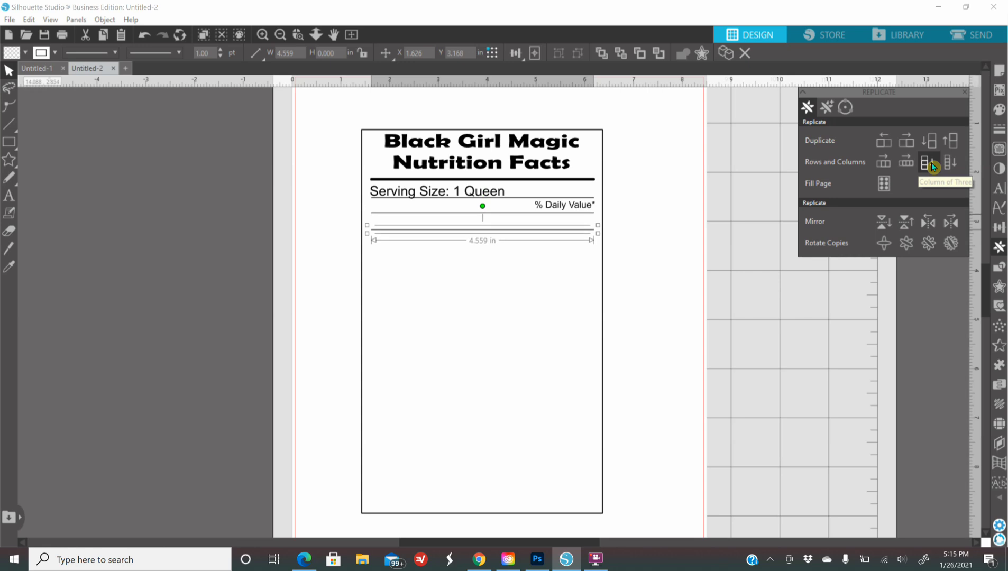
left_click(933, 165)
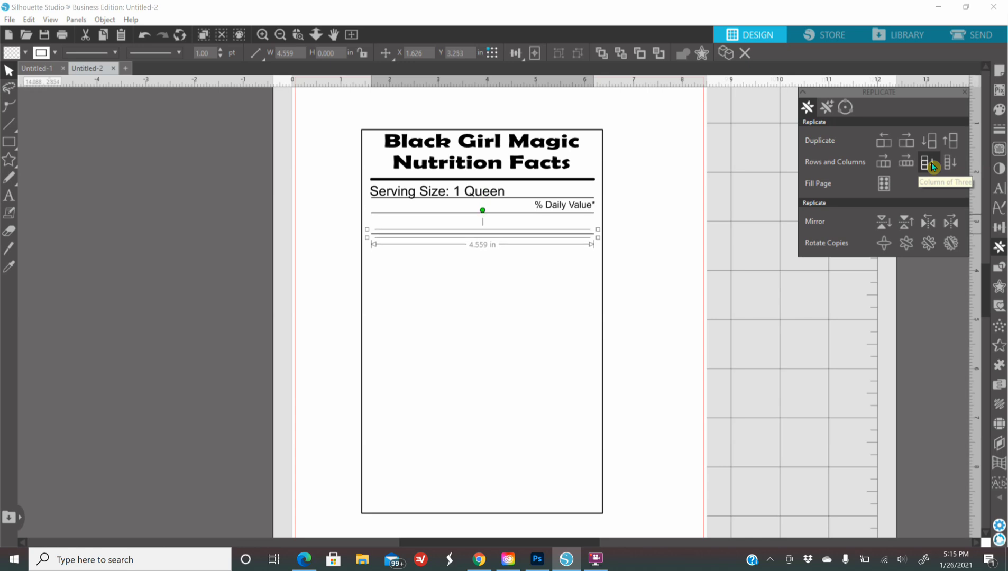
left_click(755, 297)
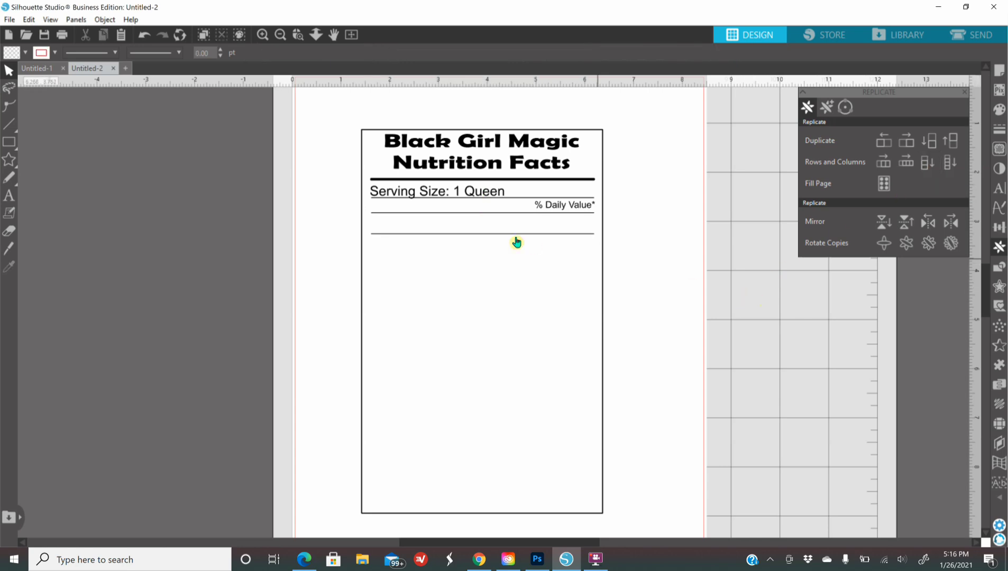
Step: Copy the divider line, undo the accidental label-border move, and delete the extra copy
left_click_drag(517, 240, 516, 234)
right_click(516, 234)
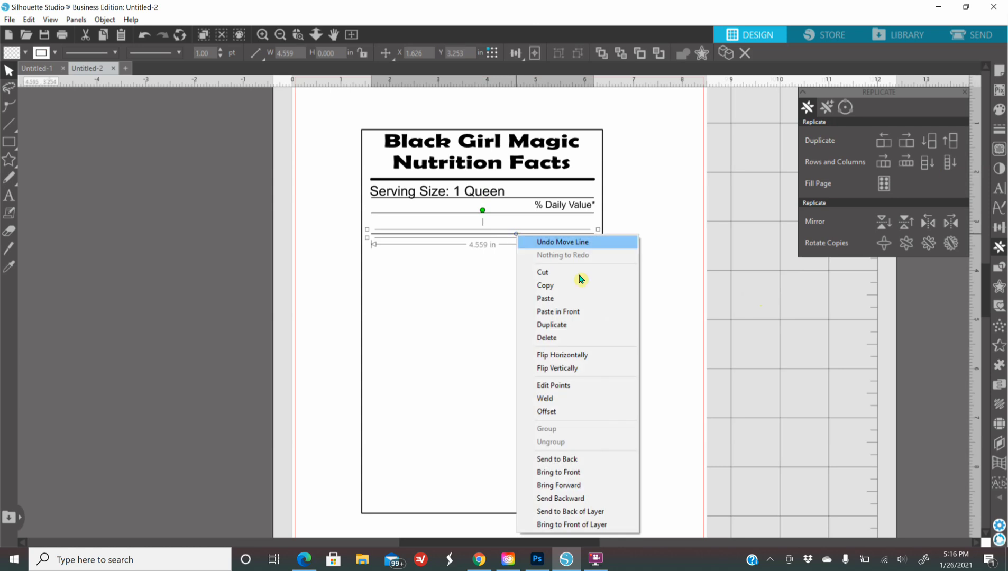
left_click(579, 328)
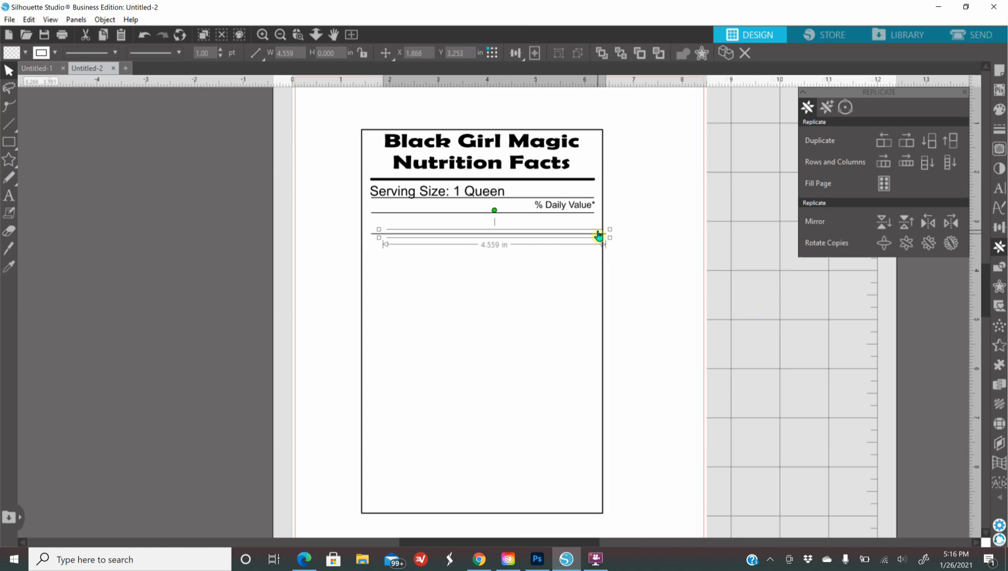
left_click_drag(603, 235, 601, 245)
left_click(595, 239)
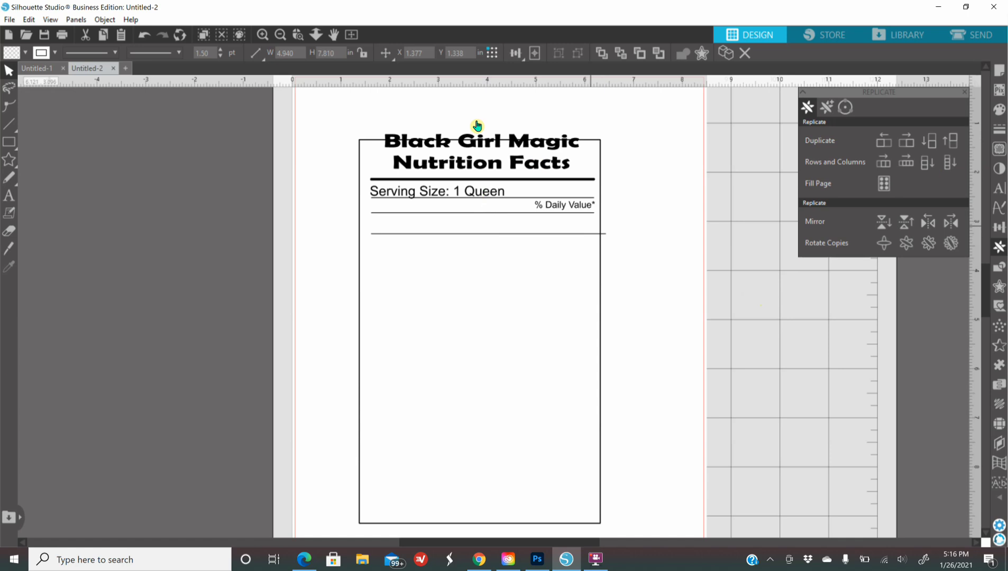
left_click(148, 36)
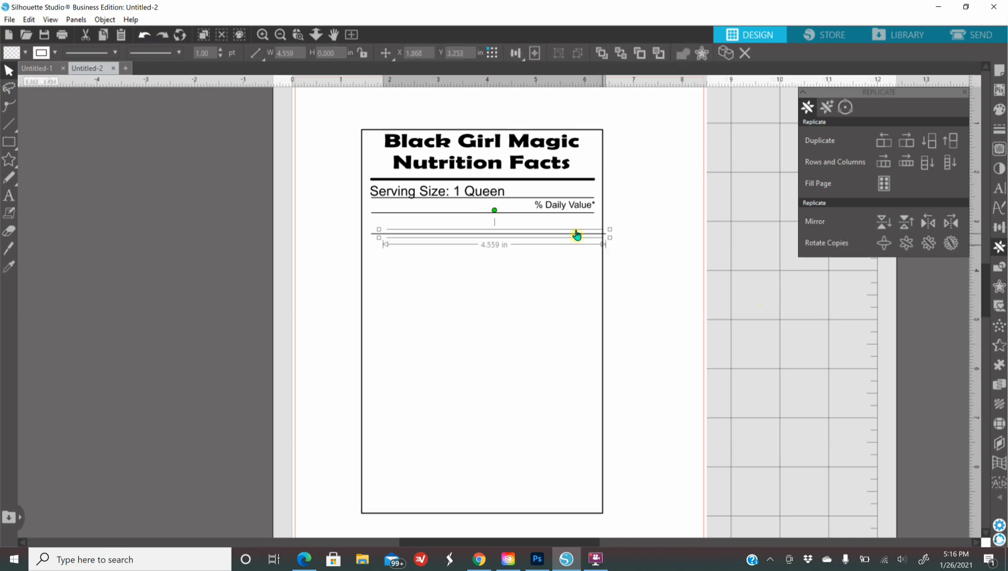
left_click_drag(604, 238, 590, 259)
key("Delete")
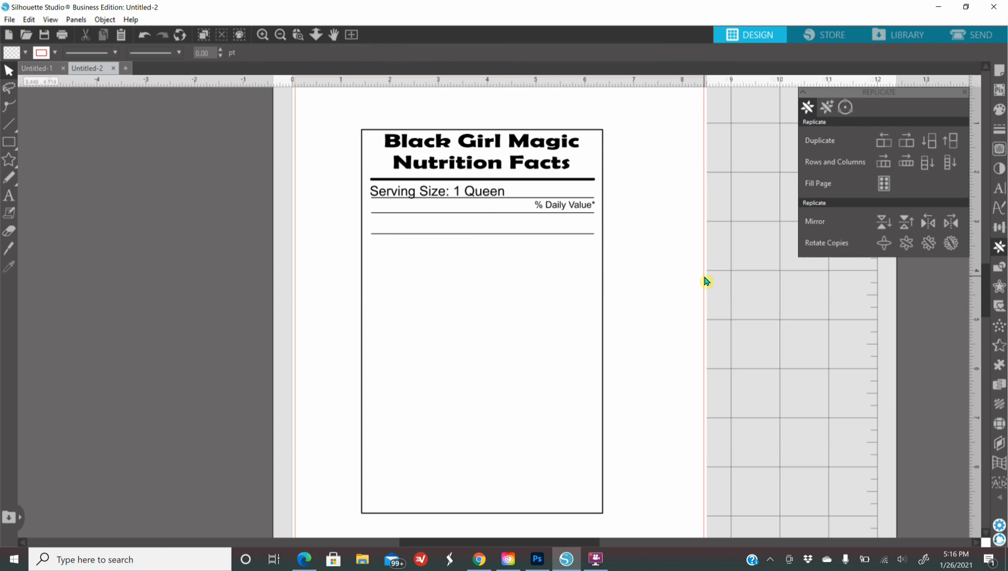
Step: Nudge the divider line down two steps and start a new text box beneath it
left_click(522, 238)
key("Down")
key("Down")
key("Down")
key("Down")
key("Down")
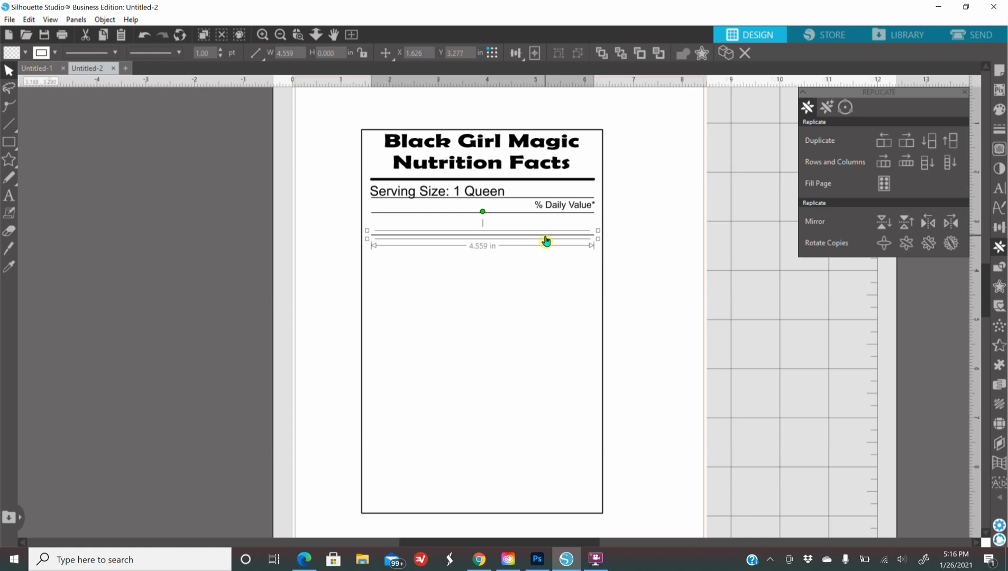
key("Down")
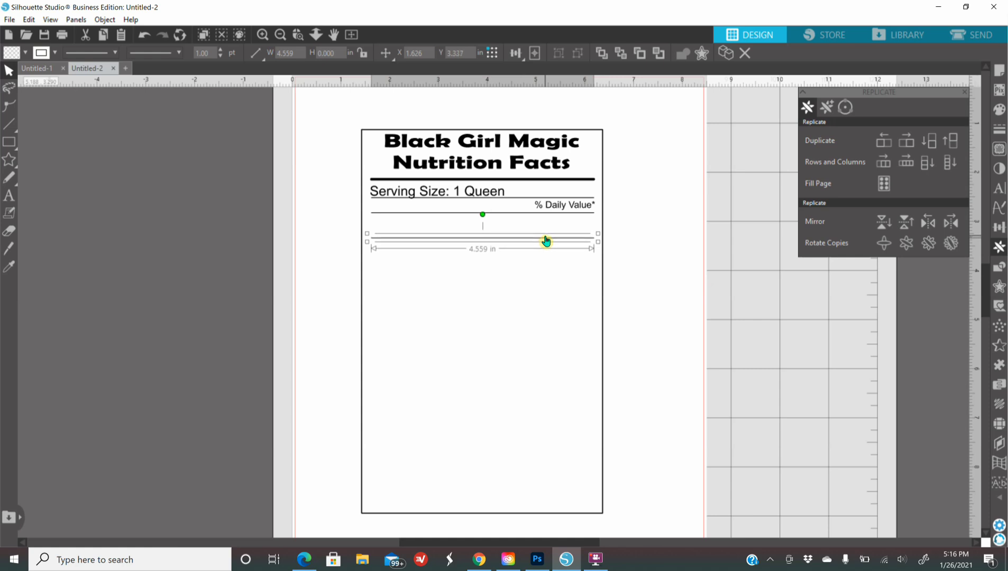
left_click(245, 250)
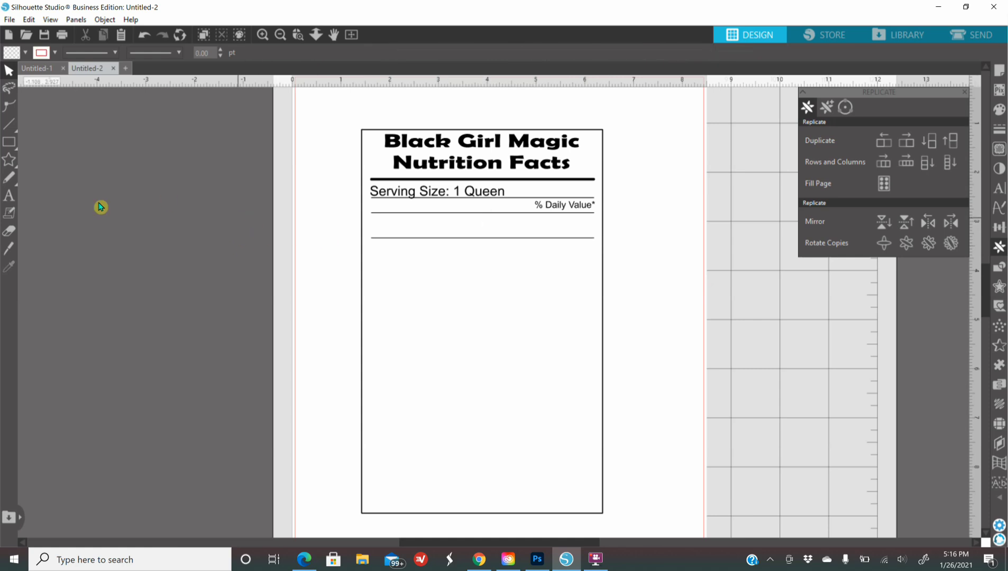
left_click(10, 196)
left_click(407, 306)
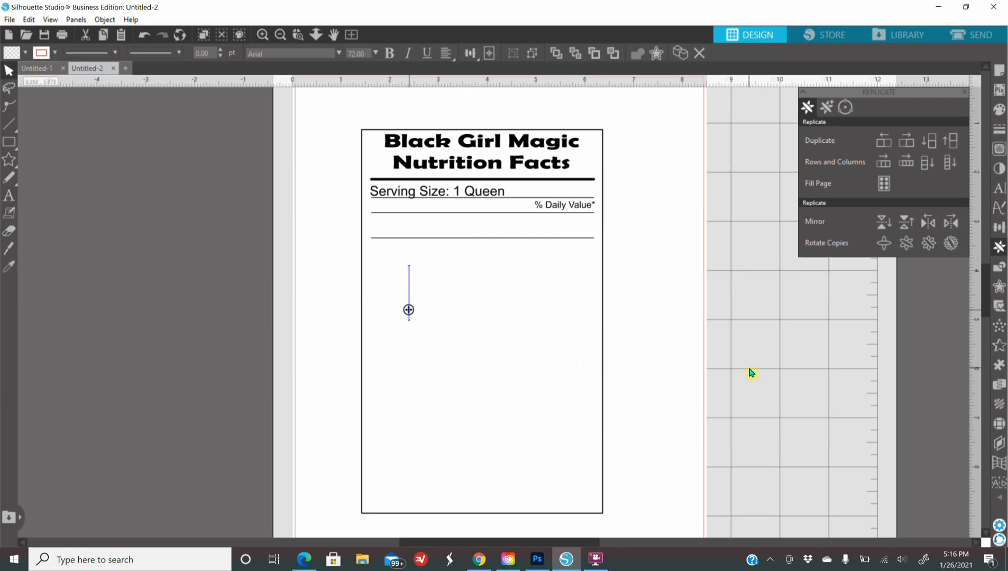
Step: Add 'Melanin' in solid black Berlin Sans FB Demi and shrink it above the divider
type("Melanin")
key("Escape")
left_click(998, 110)
left_click(806, 135)
left_click(999, 129)
left_click(826, 108)
left_click(999, 186)
left_click(850, 171)
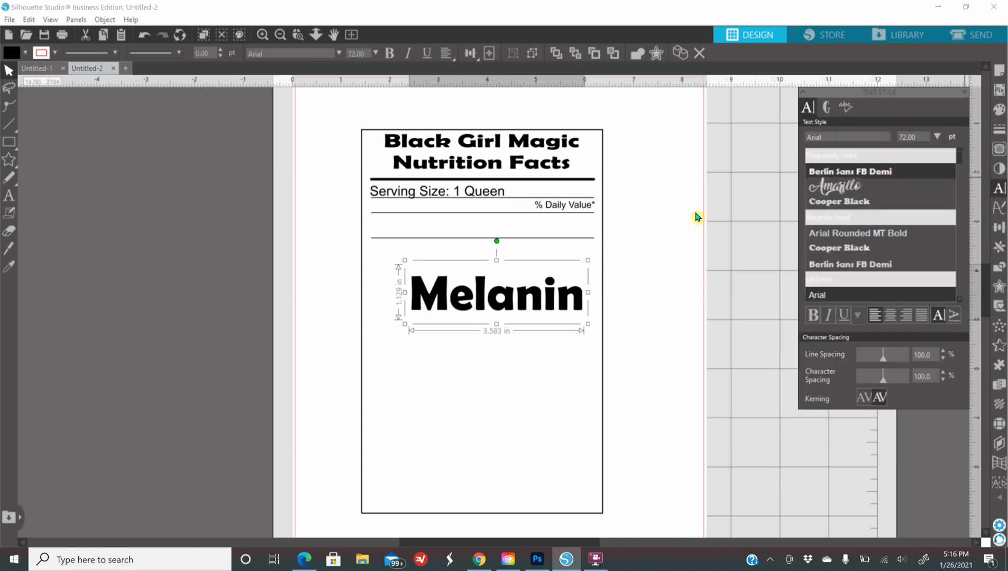
left_click_drag(584, 324, 430, 236)
left_click(447, 241)
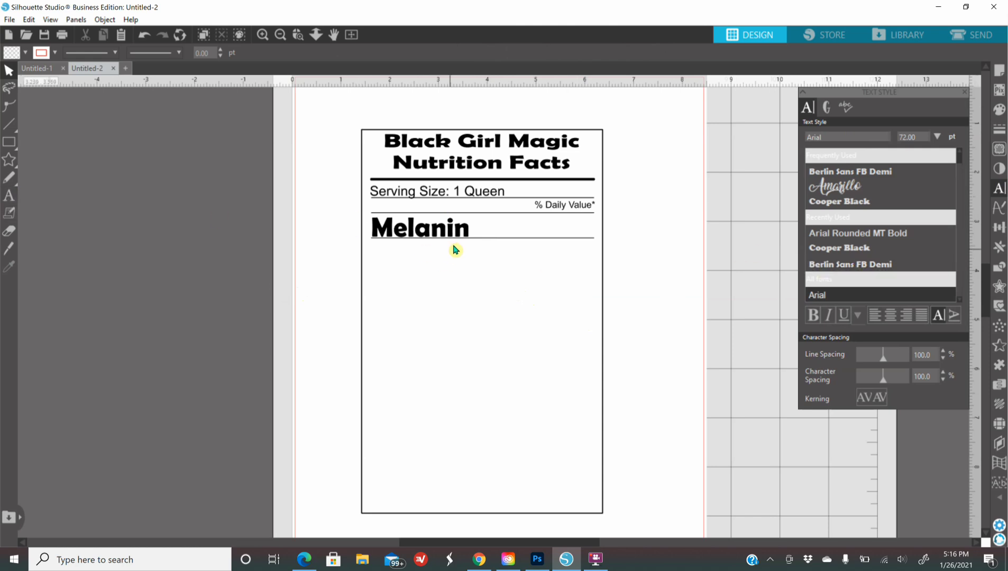
Step: Duplicate Melanin, move the copy below, and erase its text for the next row
left_click(413, 229)
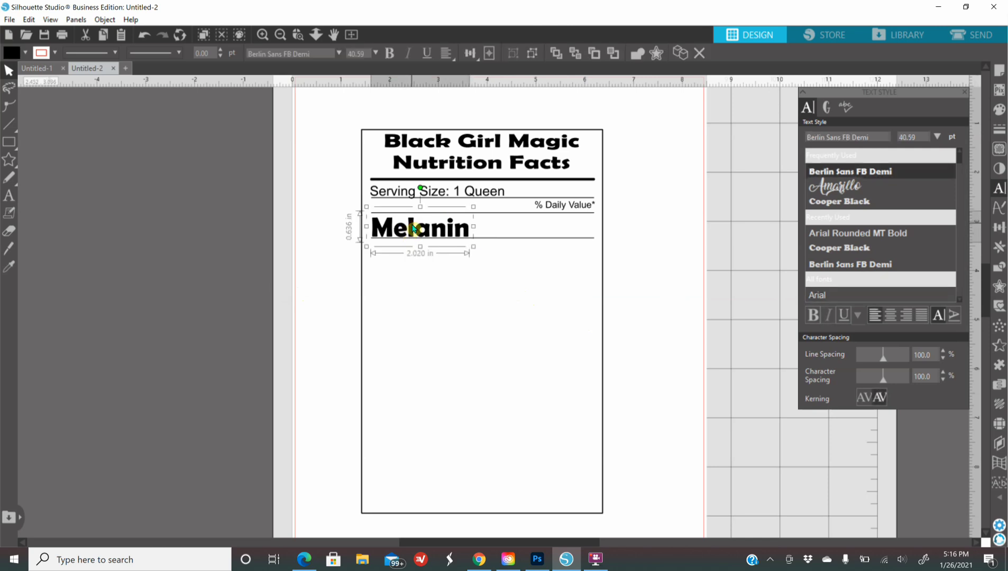
right_click(414, 228)
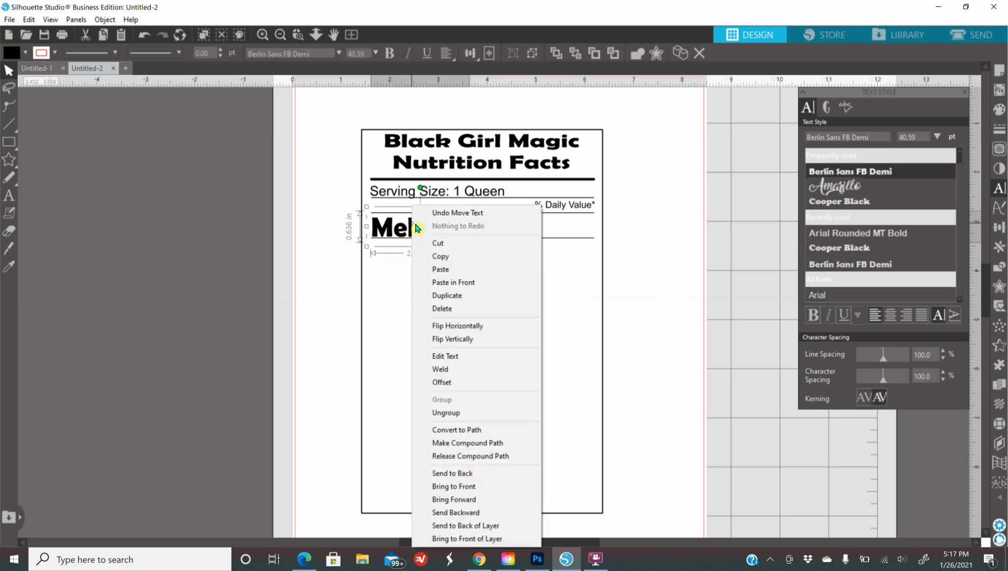
left_click(459, 296)
left_click_drag(455, 234, 452, 286)
right_click(451, 284)
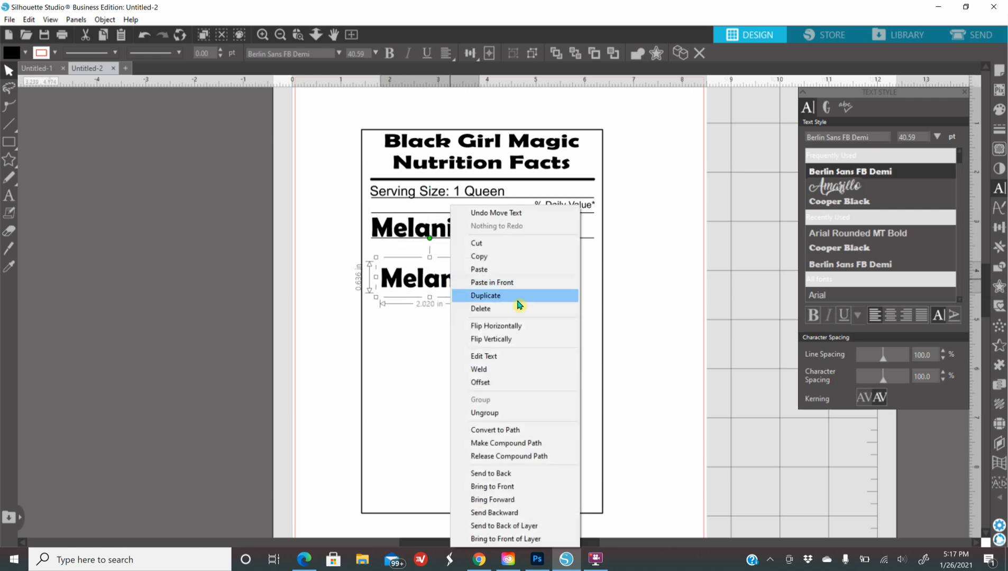
left_click(506, 358)
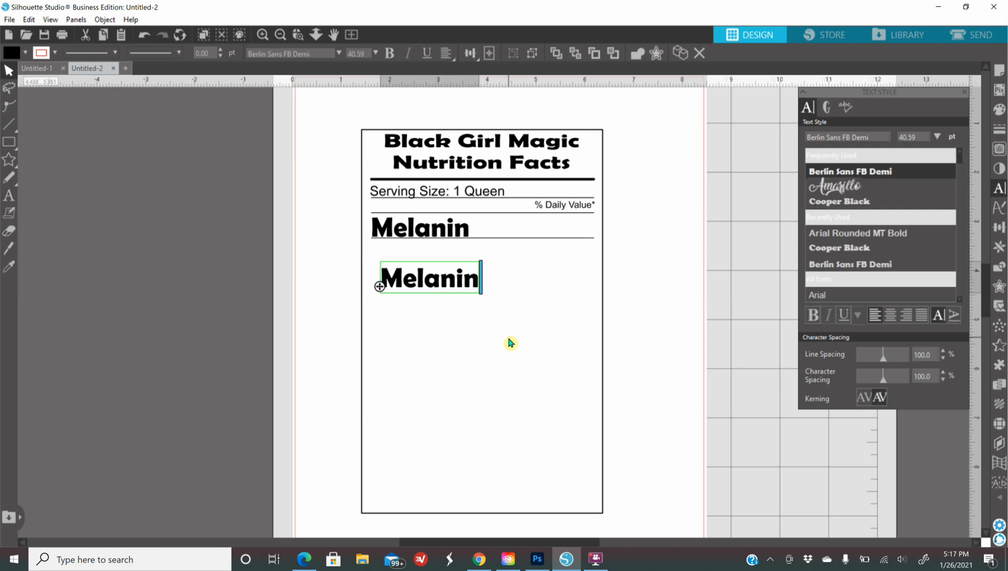
key("BackSpace")
key("BackSpace")
key("BackSpace")
key("BackSpace")
key("BackSpace")
key("BackSpace")
key("BackSpace")
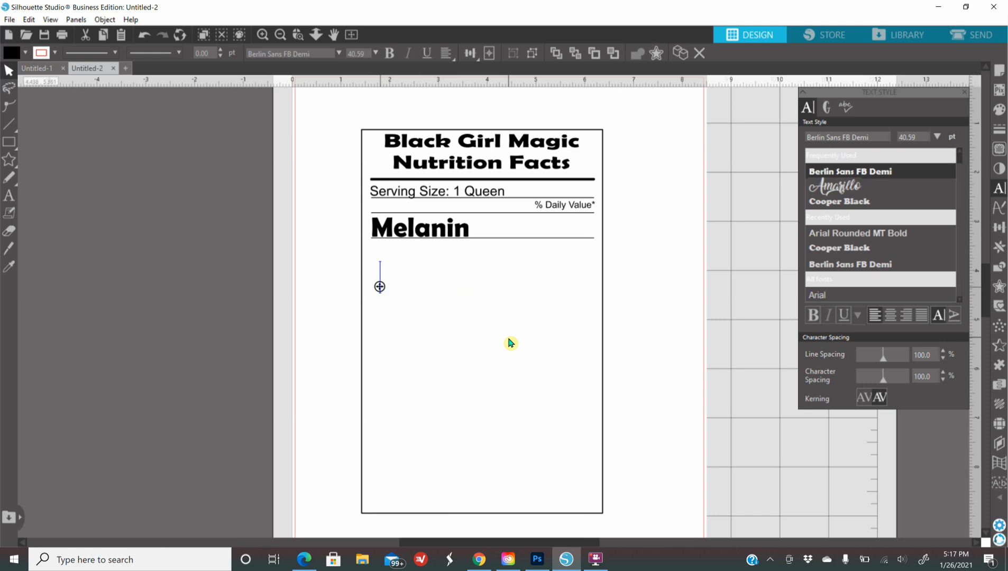
Step: Enter 'Leader', add a divider line below it, and place Leader under Melanin
type("Leader")
left_click(510, 342)
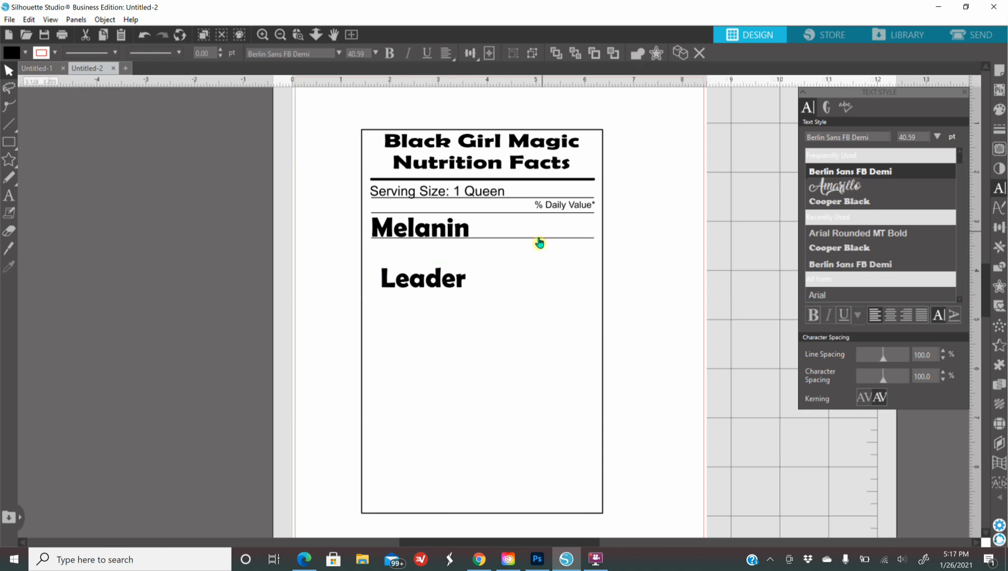
left_click(539, 239)
left_click(998, 246)
key("Down")
key("Down")
key("Down")
key("Down")
key("Down")
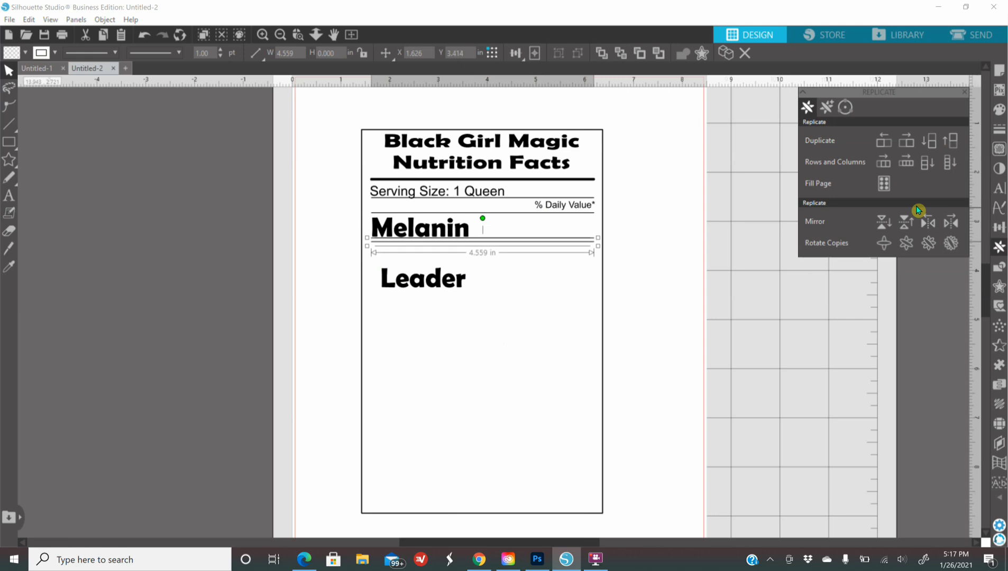
key("Down")
key("Down")
key("Down")
key("Down")
key("Down")
key("Down")
key("Down")
key("Down")
key("Down")
key("Down")
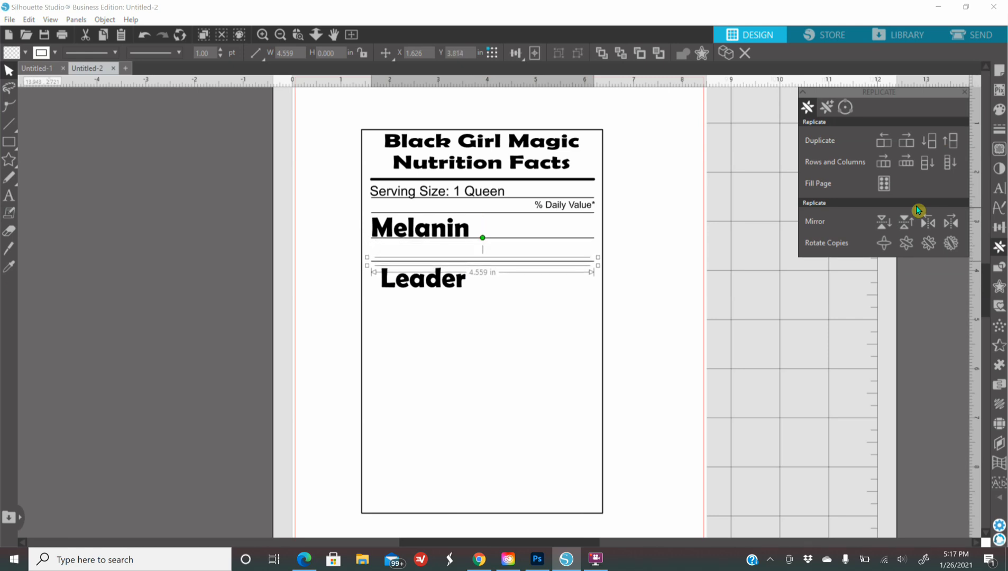
left_click(593, 342)
left_click_drag(416, 286, 409, 263)
Step: Add a black Berlin Sans FB Demi '100%' value beside Melanin
left_click(9, 196)
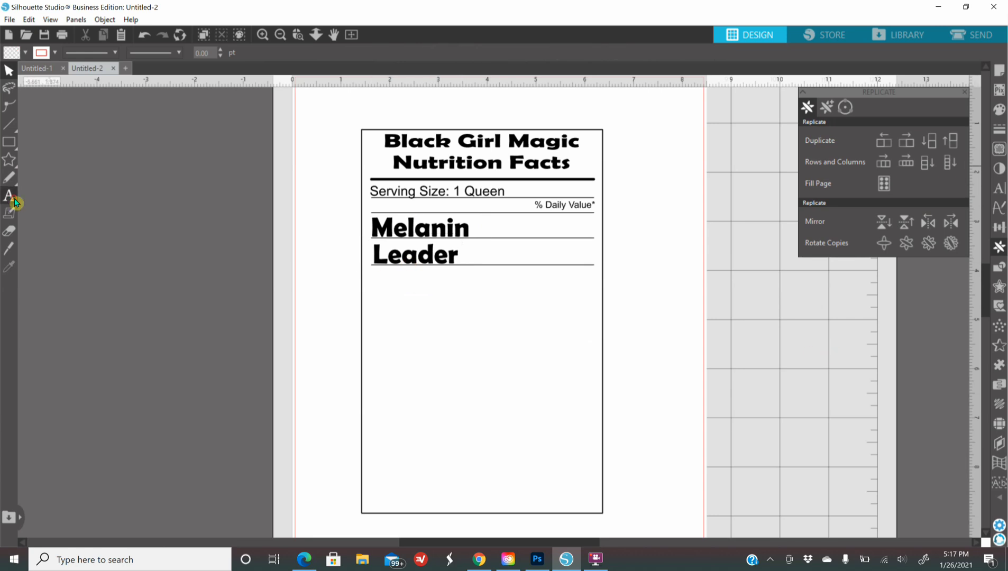
left_click(503, 338)
type("100%")
key("Escape")
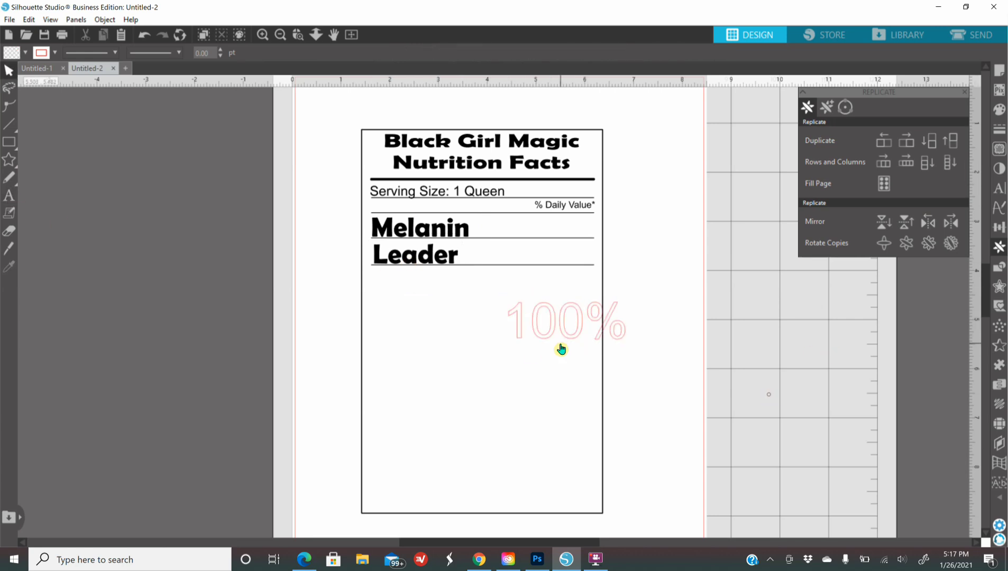
left_click(997, 110)
left_click(820, 136)
left_click(999, 129)
left_click(821, 135)
left_click(998, 189)
left_click(841, 172)
left_click_drag(619, 352, 586, 260)
left_click(582, 247)
Step: Duplicate the 100% value for the Leader row
right_click(585, 233)
left_click(605, 296)
left_click(660, 271)
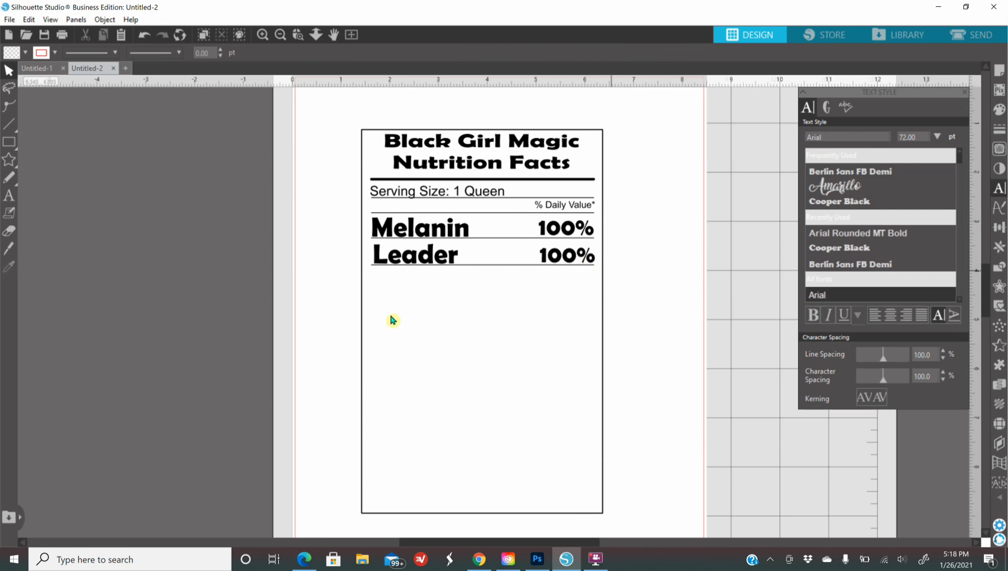
Step: Duplicate the divider line under Leader just below and nudge it into place
left_click(475, 270)
left_click(999, 246)
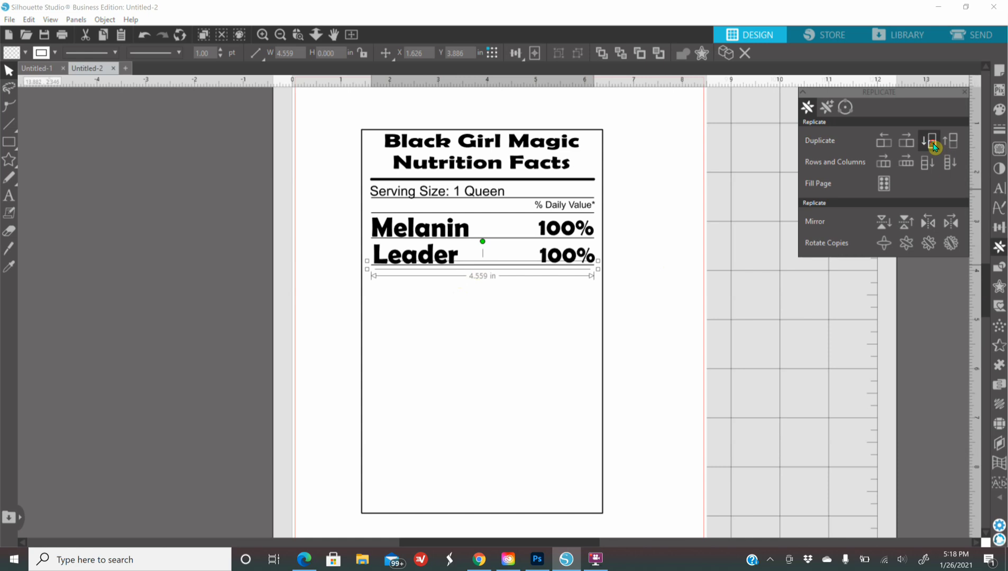
left_click(932, 144)
key("Down")
key("Down")
key("Down")
key("Down")
key("Down")
key("Down")
key("Down")
key("Down")
key("Down")
key("Down")
key("Down")
key("Down")
key("Down")
key("Down")
key("Down")
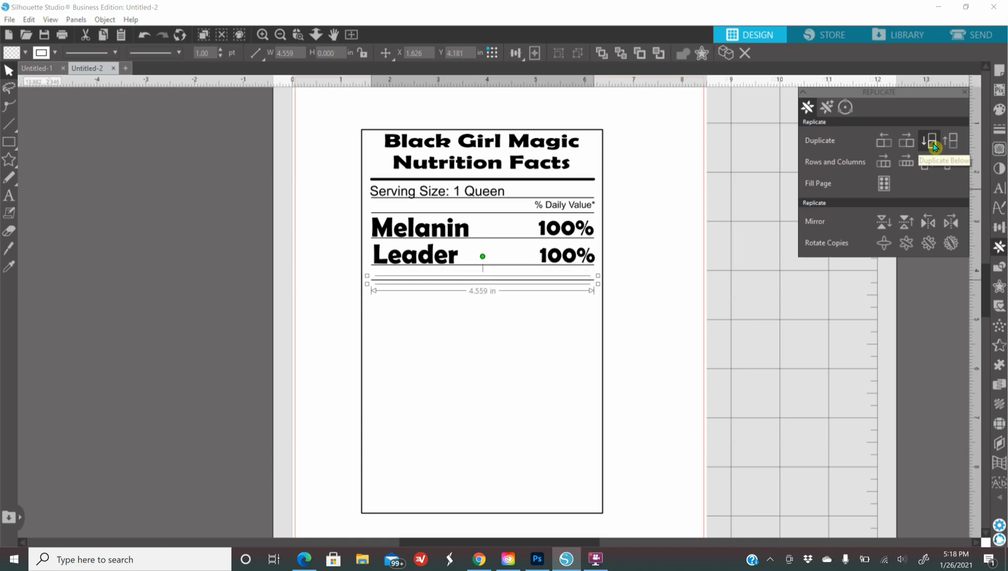
key("Down")
key("Down")
key("Up")
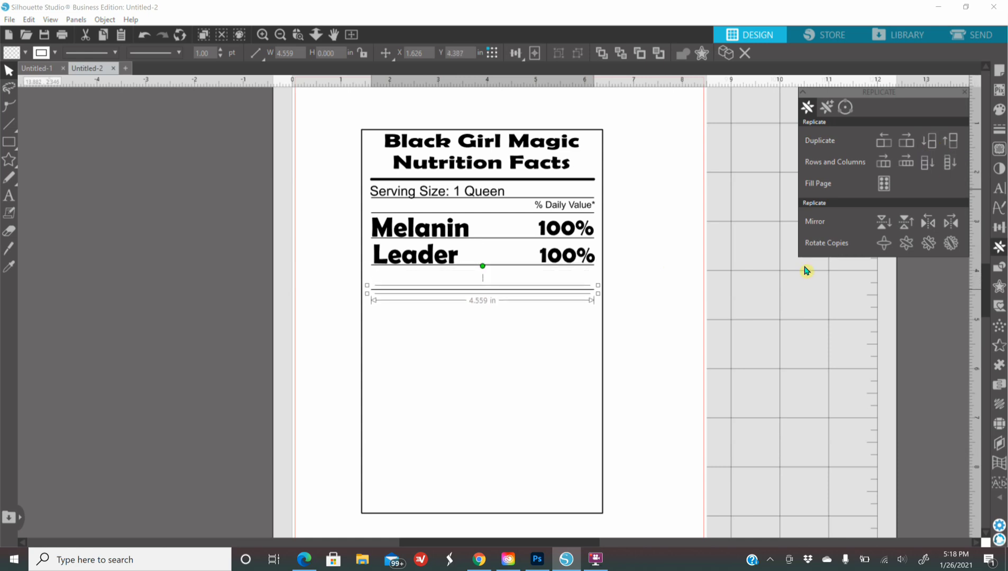
left_click(579, 325)
left_click(457, 291)
Step: Duplicate the Leader label and move the copy down onto the next row
left_click(214, 247)
right_click(403, 264)
left_click(336, 296)
right_click(383, 258)
left_click(418, 295)
left_click_drag(460, 260, 467, 297)
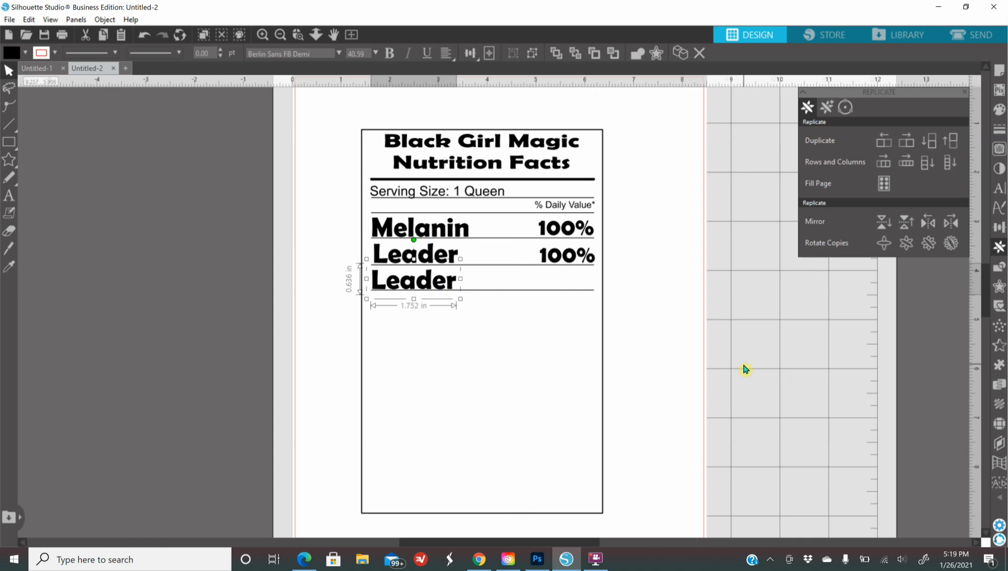
key("e")
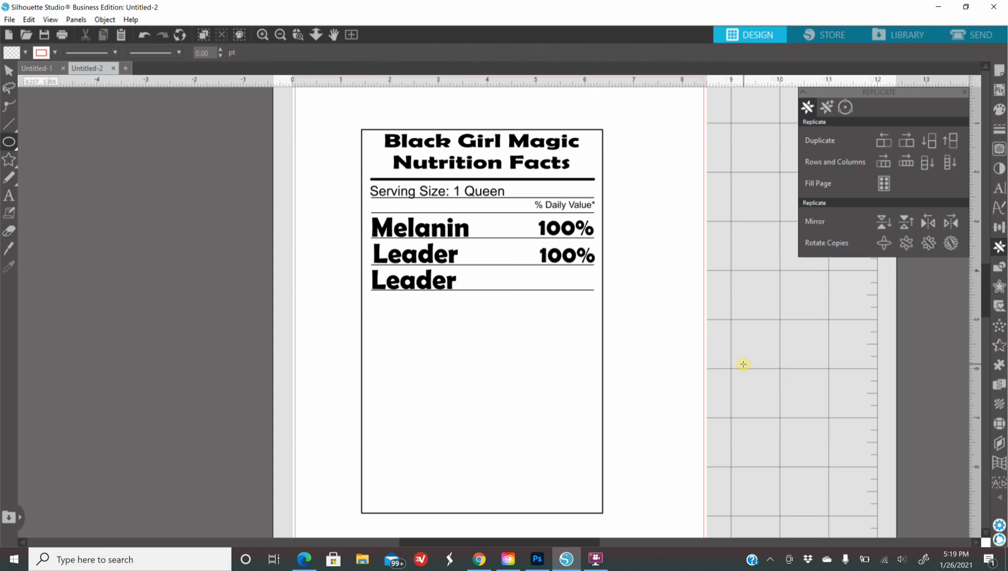
Step: Change the copied label's text to 'Beauty'
left_click(10, 73)
left_click(416, 284)
right_click(418, 288)
left_click(537, 353)
key("BackSpace")
key("BackSpace")
key("BackSpace")
key("BackSpace")
key("BackSpace")
key("BackSpace")
type("Beauty")
left_click(481, 305)
Step: Add three stacked copies of the divider line below the Beauty row
left_click(388, 287)
left_click(507, 290)
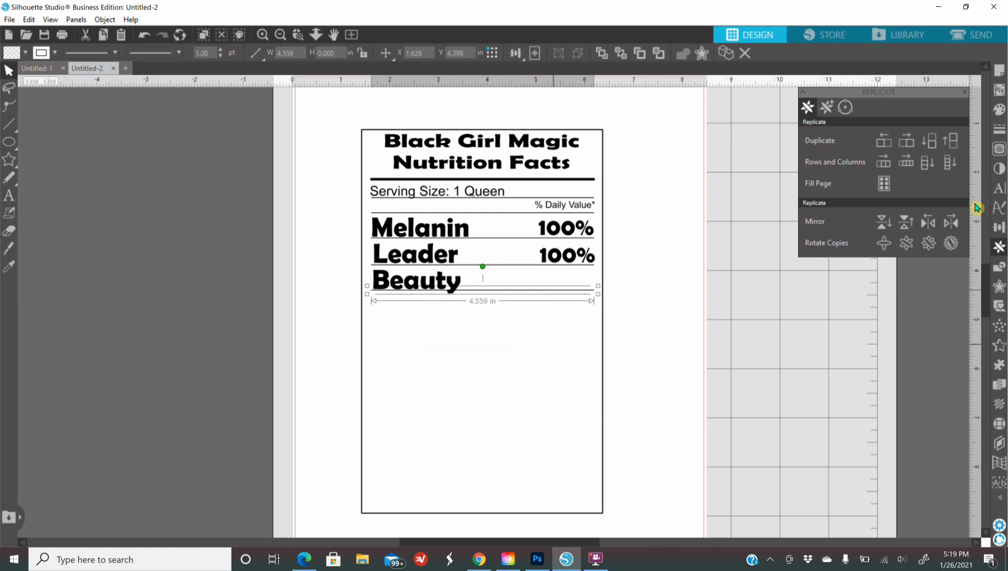
left_click(934, 162)
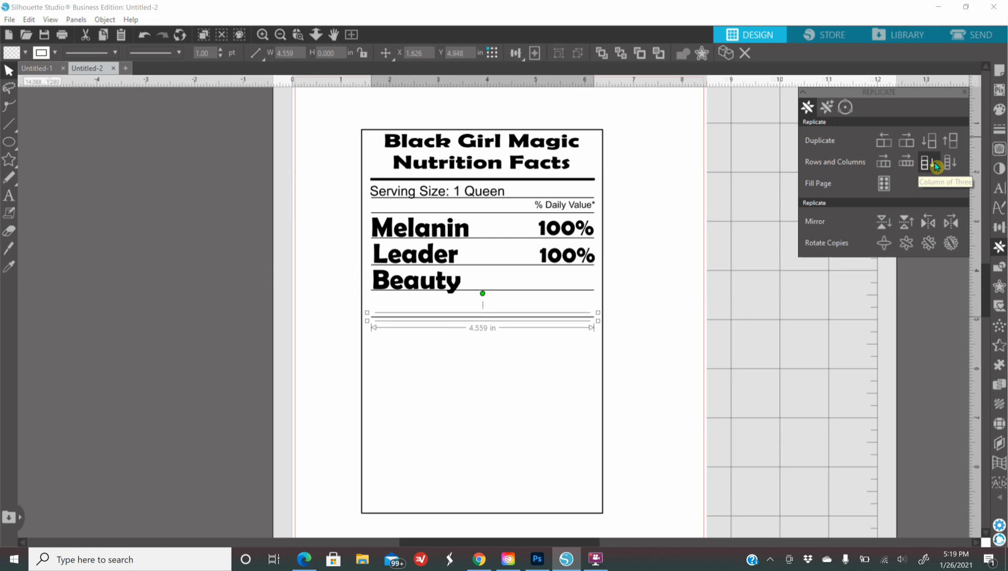
Step: Duplicate the Beauty label one row down and retype it as 'Intelligence'
left_click(418, 285)
right_click(449, 288)
left_click(461, 294)
left_click_drag(449, 281, 446, 311)
right_click(446, 311)
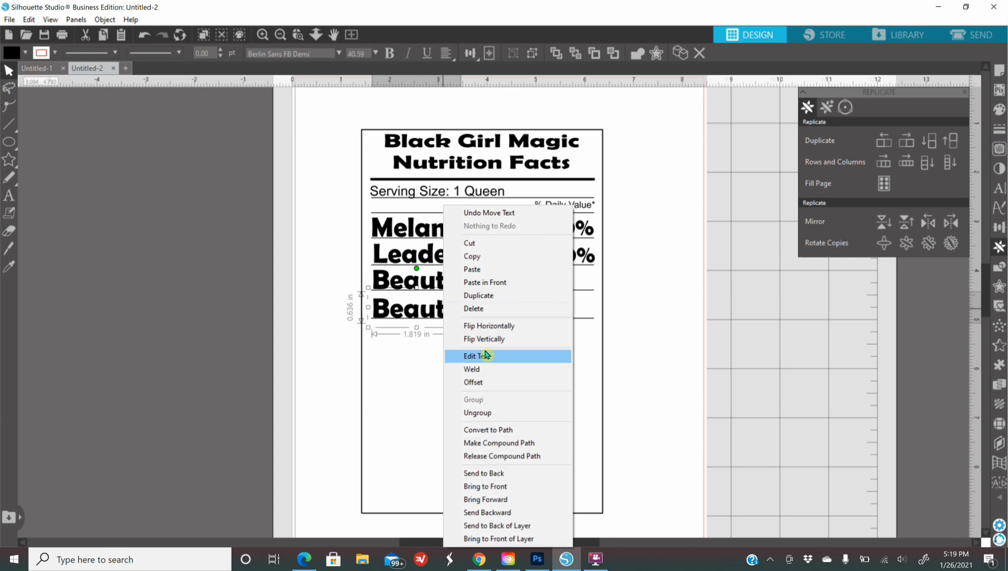
left_click(467, 354)
key("BackSpace")
key("BackSpace")
key("BackSpace")
key("BackSpace")
key("BackSpace")
key("BackSpace")
type("Intelligence")
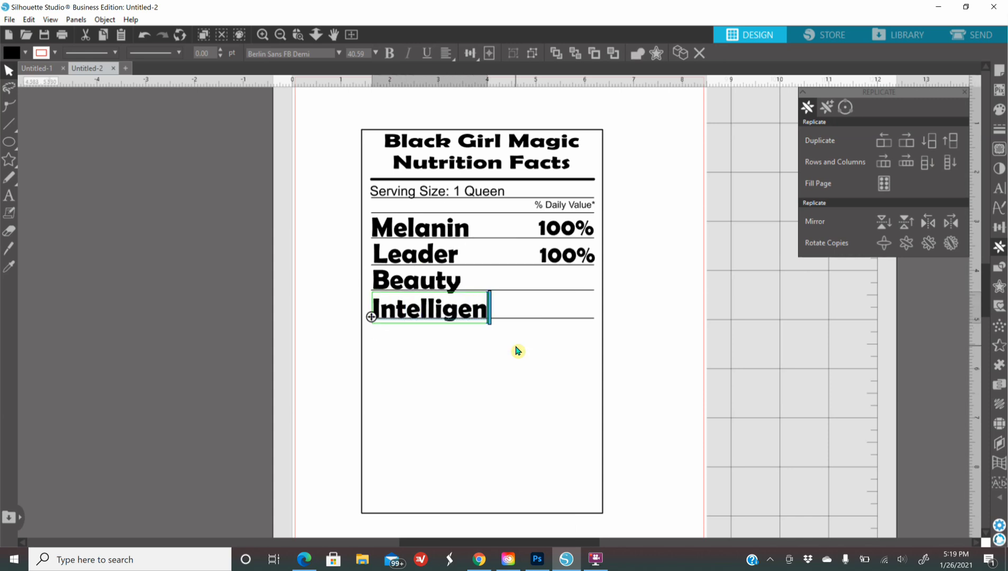
left_click(702, 377)
Step: Copy Leader's 100% value onto the Beauty and Intelligence rows, aligned in the value column
right_click(553, 261)
left_click(585, 309)
mouse_move(587, 265)
left_mouse_down()
mouse_move(590, 288)
mouse_move(573, 262)
left_mouse_up()
left_click(579, 262)
left_click(593, 288)
key("Left")
key("Left")
key("Left")
right_click(578, 286)
left_click(609, 309)
left_click_drag(587, 283, 571, 313)
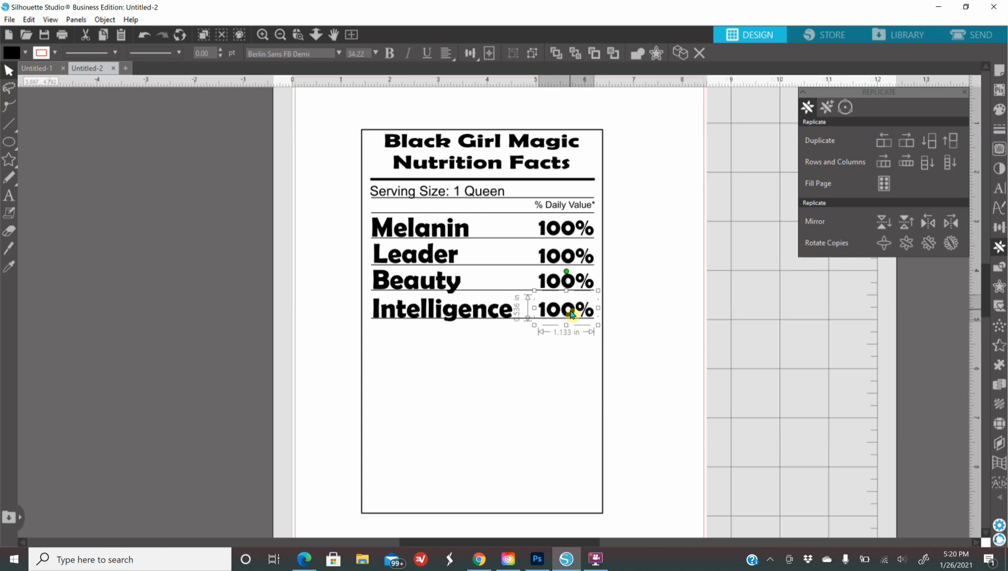
left_click(497, 364)
Step: Duplicate the divider line under Intelligence and nudge the copy down three steps
left_click(528, 318)
left_click(928, 140)
key("Down")
key("Down")
key("Down")
key("Down")
key("Down")
key("Down")
key("Down")
key("Down")
key("Down")
key("Down")
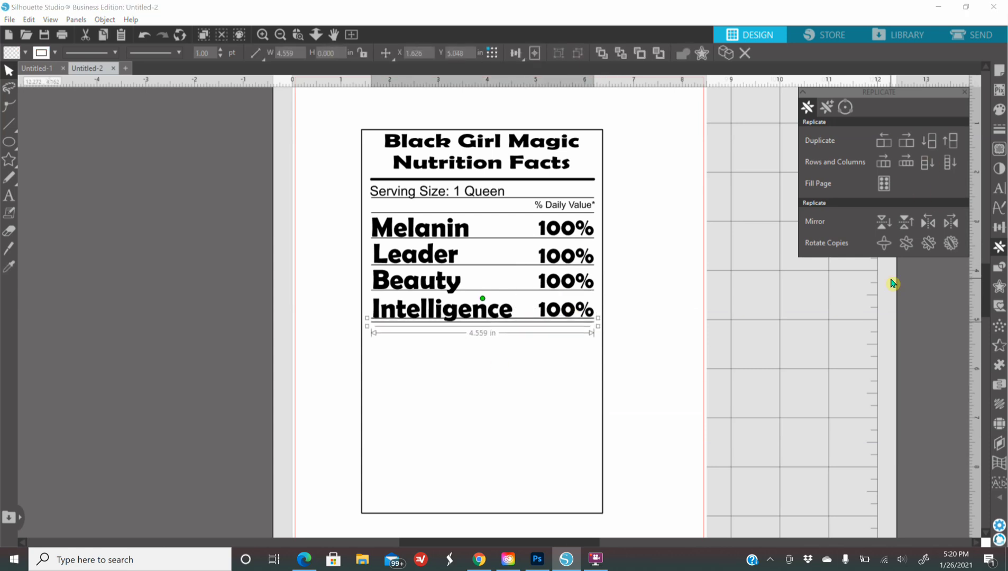
key("Down")
key("Down")
key("Down")
key("Down")
key("Down")
key("Down")
key("Down")
key("Down")
key("Down")
key("Down")
key("Down")
key("Down")
key("Down")
key("Down")
key("Down")
key("Down")
key("Down")
key("Down")
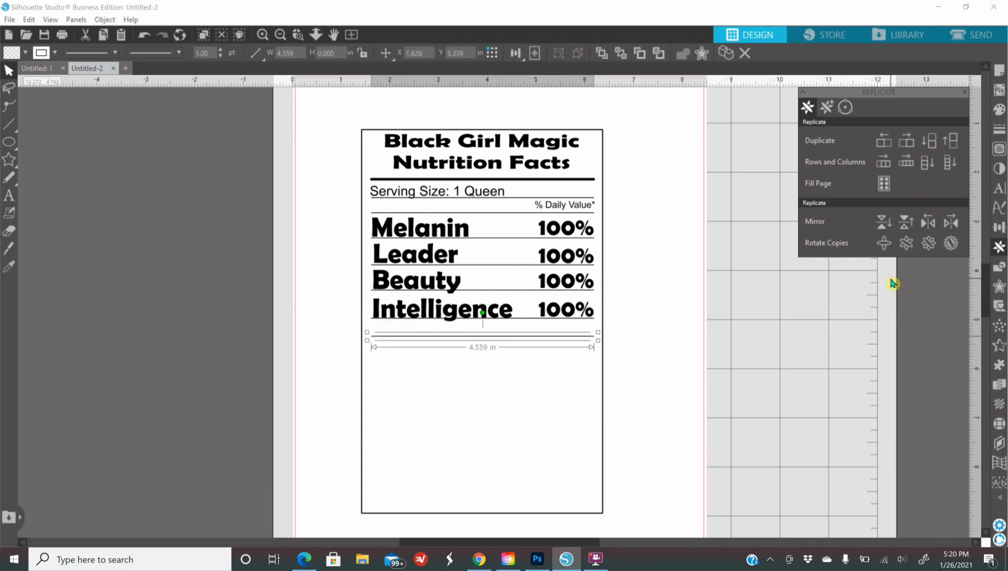
key("Down")
key("Down")
key("Down")
key("Down")
key("Down")
key("Down")
key("Down")
key("Down")
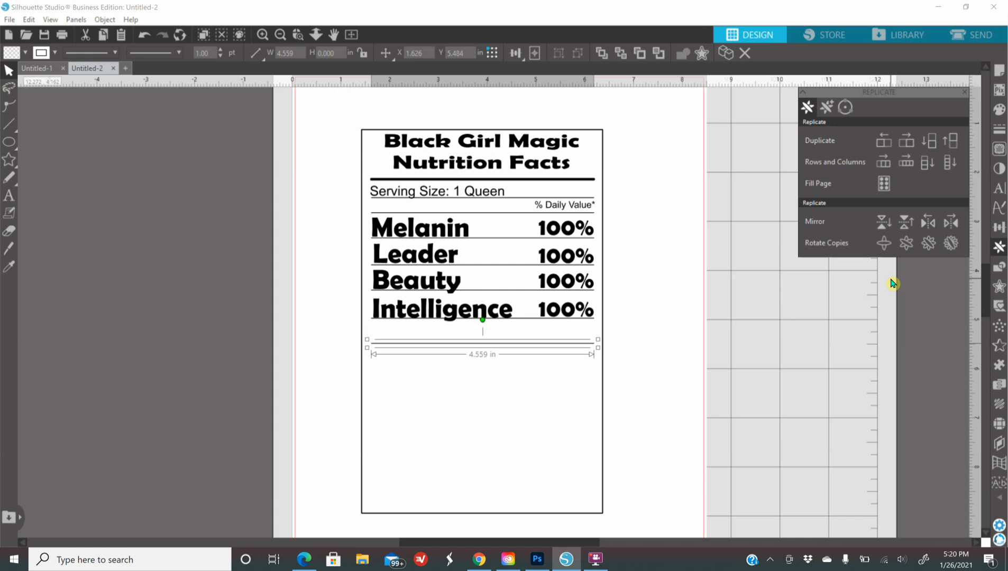
left_click(631, 391)
Step: Duplicate the Intelligence label onto the next row and realign the upper one
double_click(402, 314)
right_click(403, 315)
left_click(426, 272)
left_click_drag(503, 317, 506, 343)
left_click(426, 316)
left_click_drag(426, 316, 414, 316)
Step: Change the lower Intelligence copy's text to 'Strenght'
left_click(621, 445)
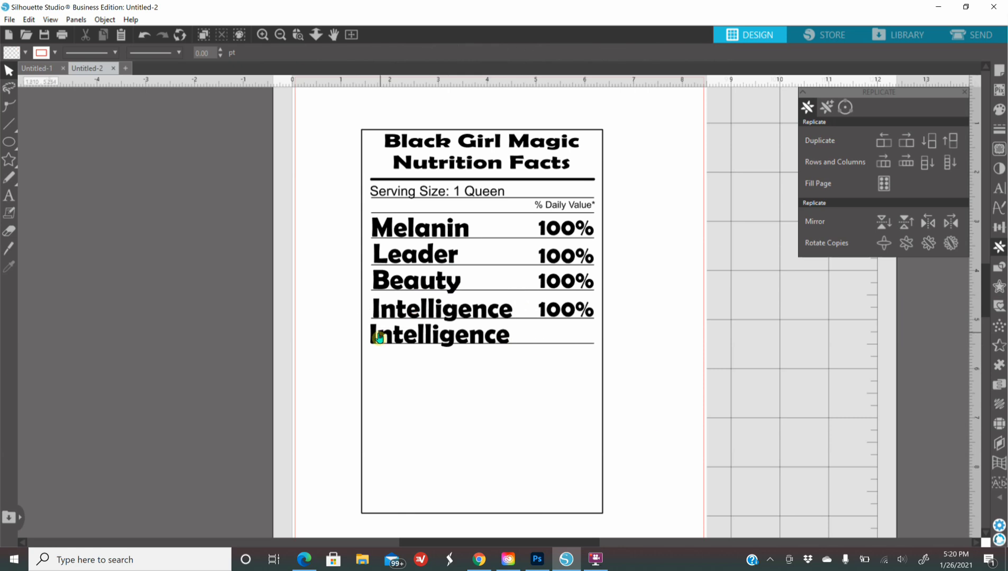
right_click(372, 338)
left_click(445, 357)
key("BackSpace")
key("BackSpace")
key("BackSpace")
key("BackSpace")
key("BackSpace")
key("BackSpace")
key("BackSpace")
key("BackSpace")
key("BackSpace")
key("BackSpace")
key("BackSpace")
key("BackSpace")
type("Strenght")
left_click(518, 371)
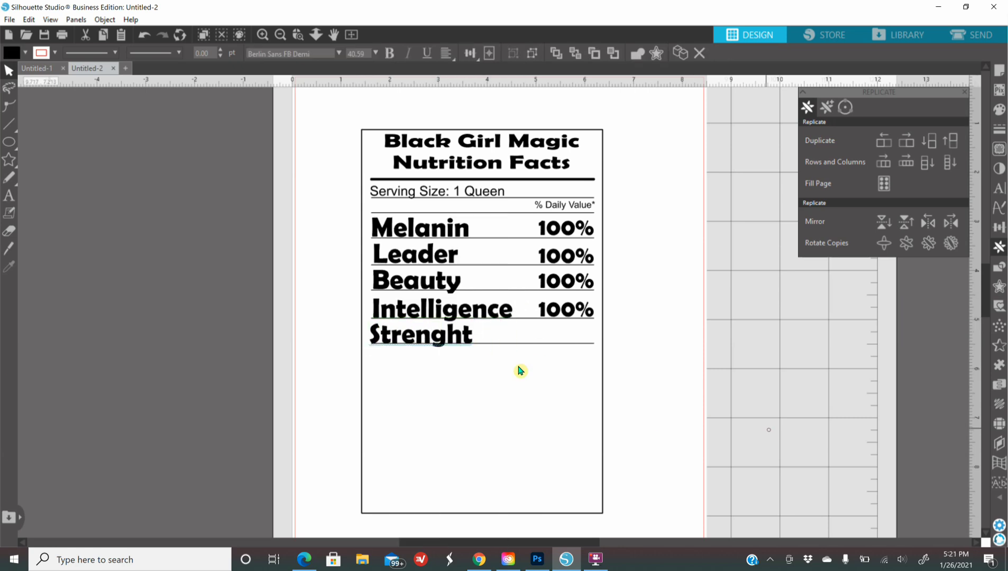
Step: Duplicate the 100% value onto the Strenght row
left_click(571, 312)
right_click(568, 312)
left_click(636, 294)
left_click_drag(590, 312, 586, 337)
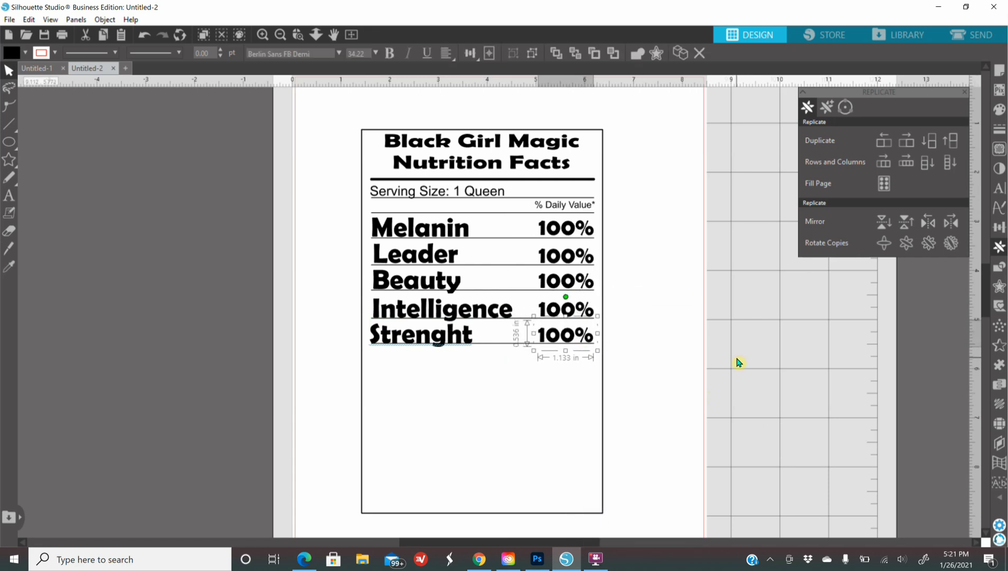
left_click(761, 379)
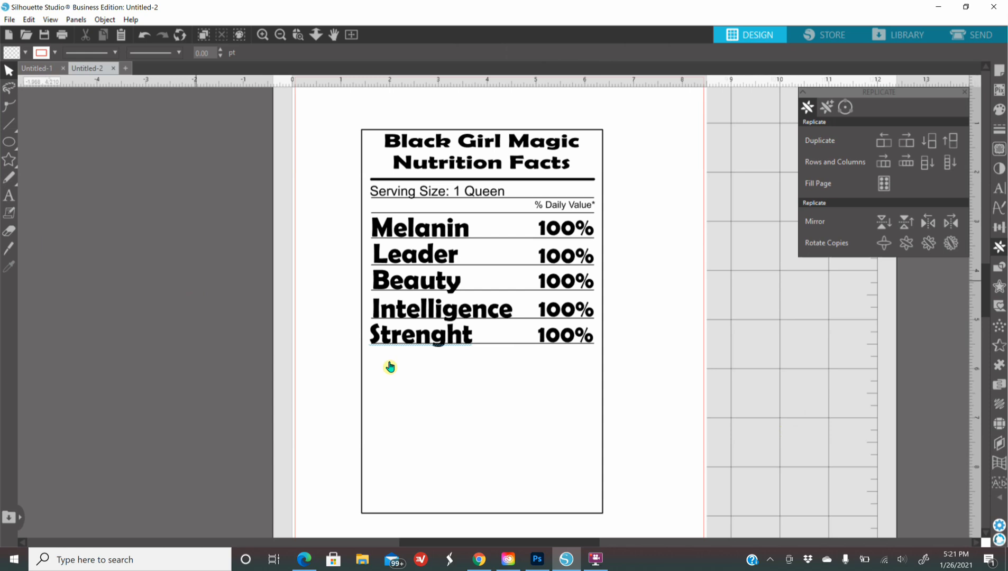
Step: Add divider line copies below Strenght and nudge the lower lines down
left_click(496, 348)
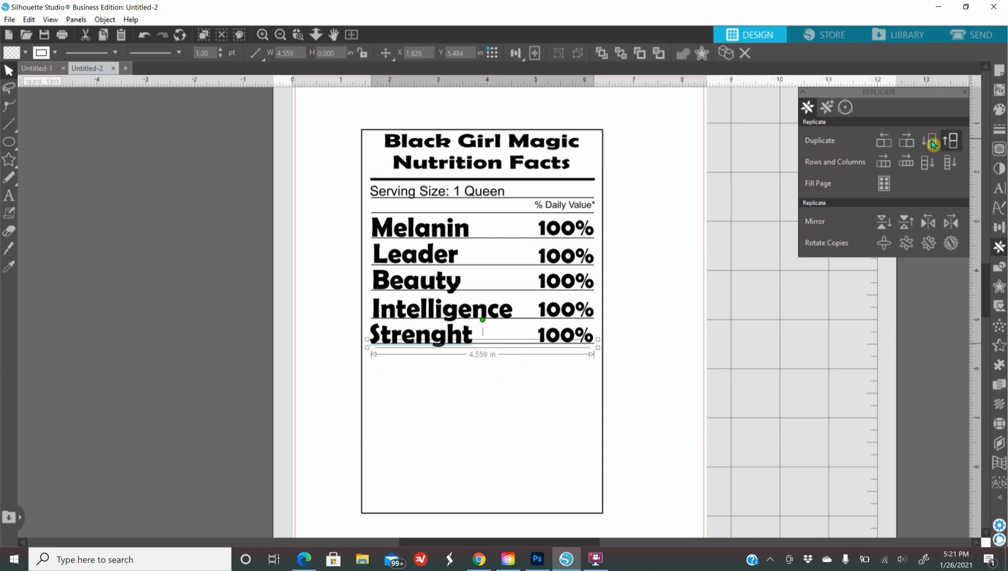
left_click(929, 142)
left_click(929, 141)
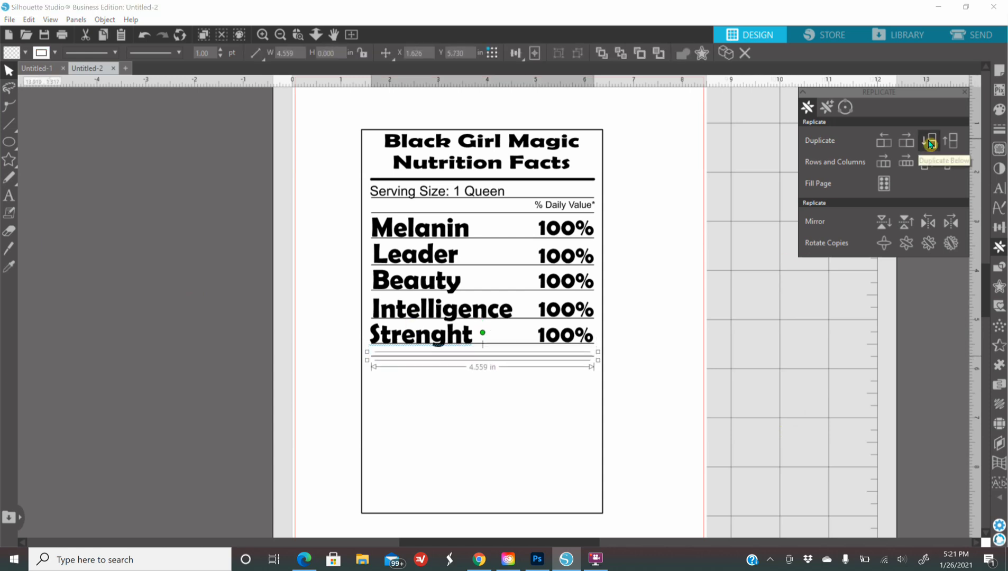
left_click(929, 142)
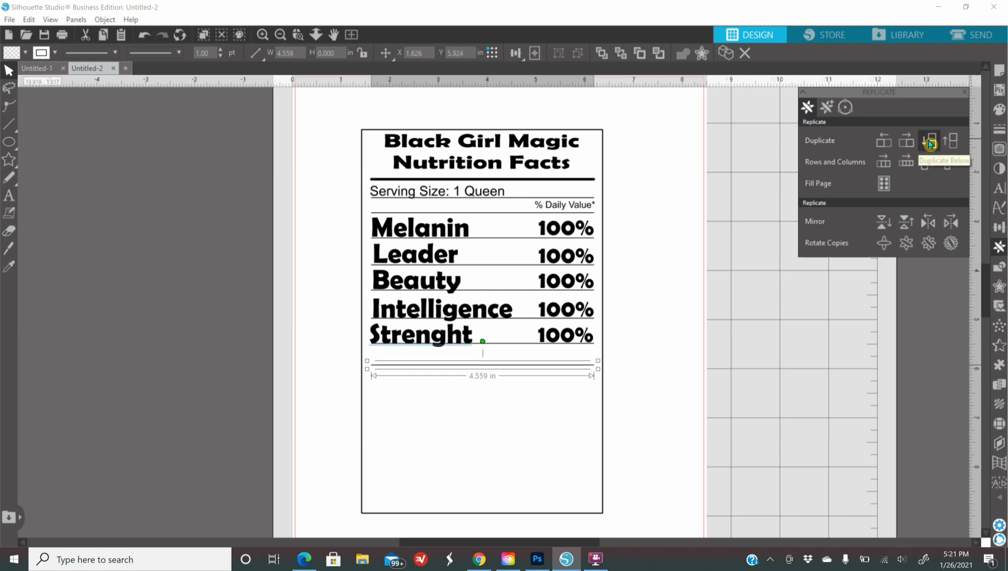
left_click(563, 361)
left_click(548, 377)
key("Down")
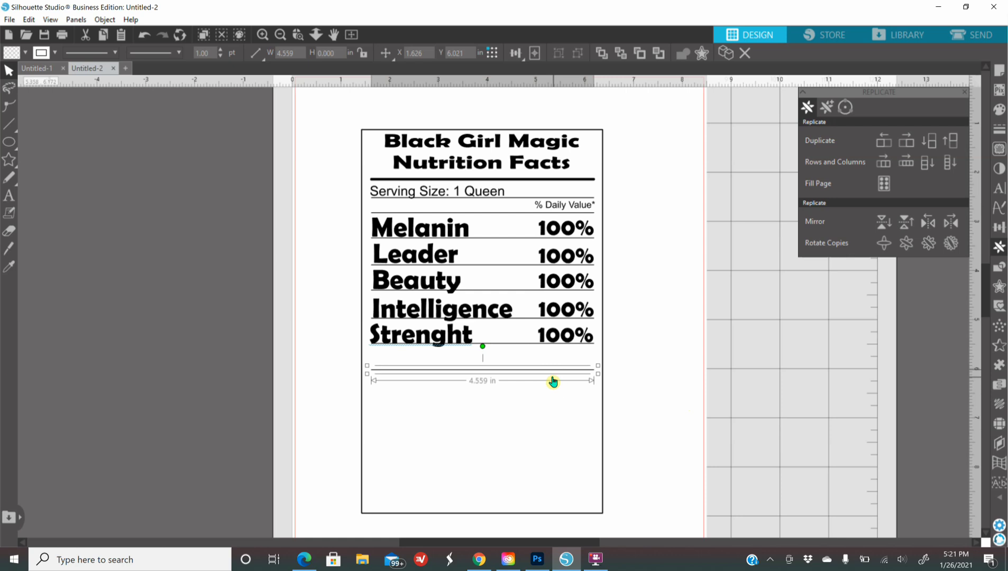
left_click(508, 354)
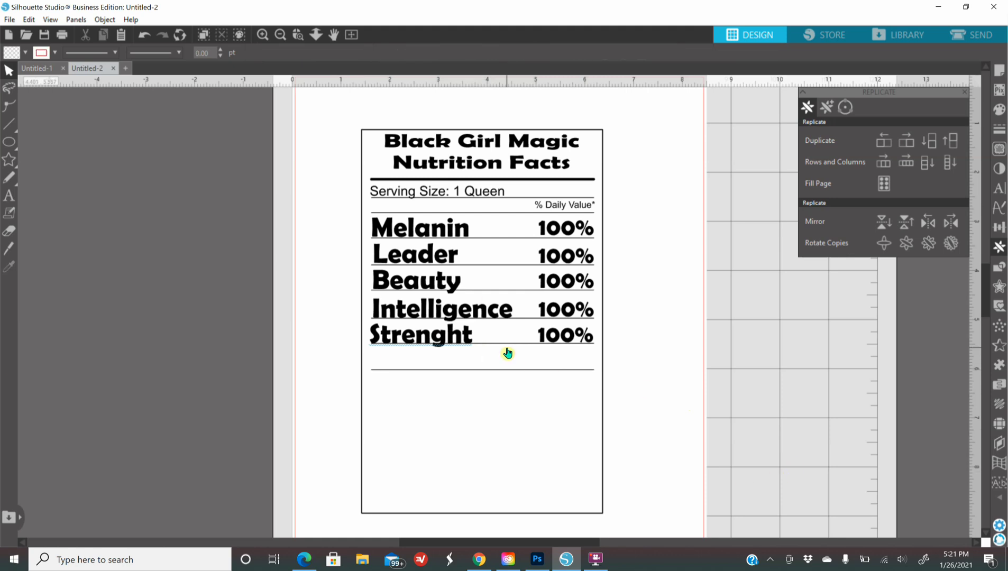
left_click(458, 374)
key("Down")
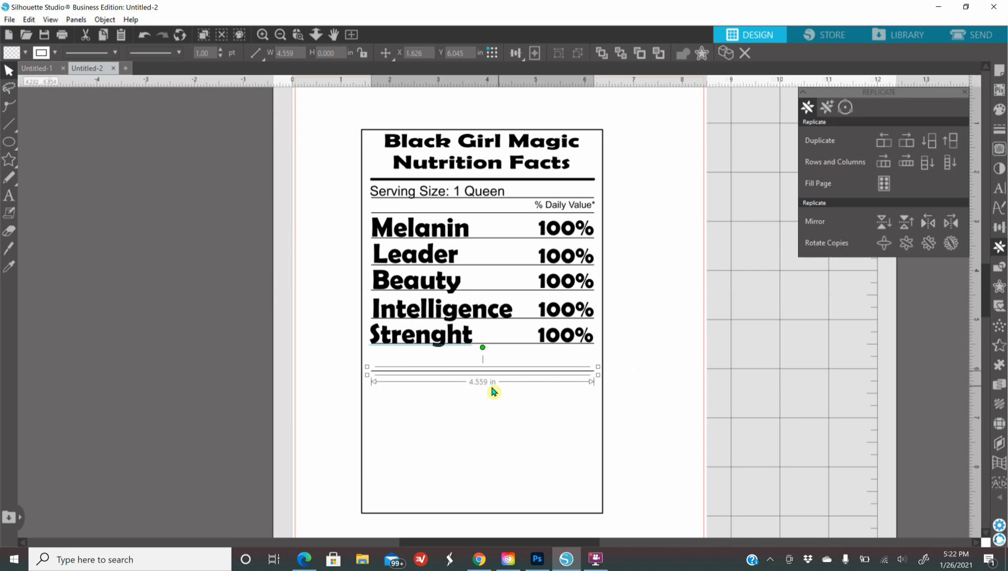
Step: Duplicate the Strenght label into the empty row and retype it as 'Cares Given'
right_click(391, 343)
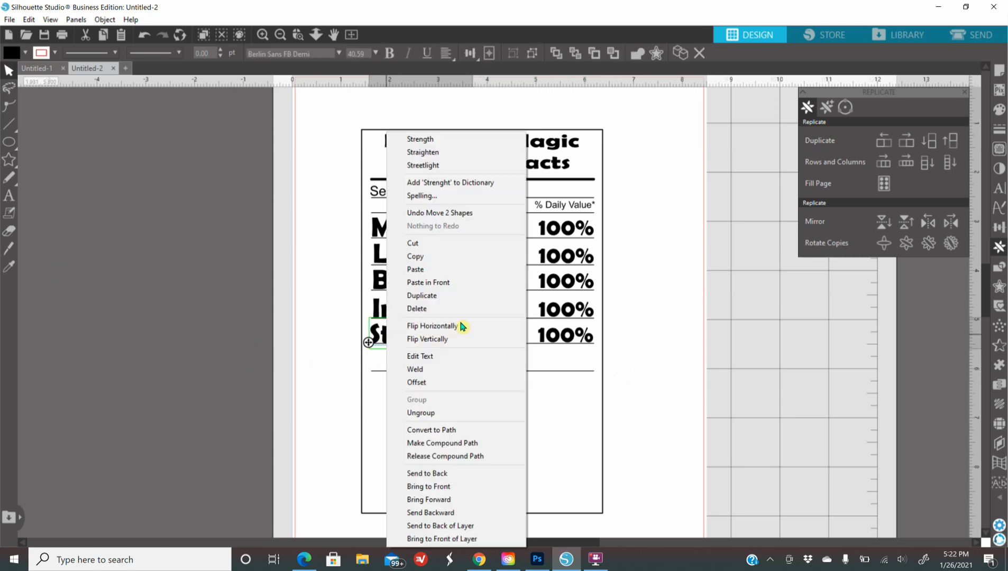
left_click(426, 296)
left_click_drag(416, 340, 408, 365)
right_click(409, 365)
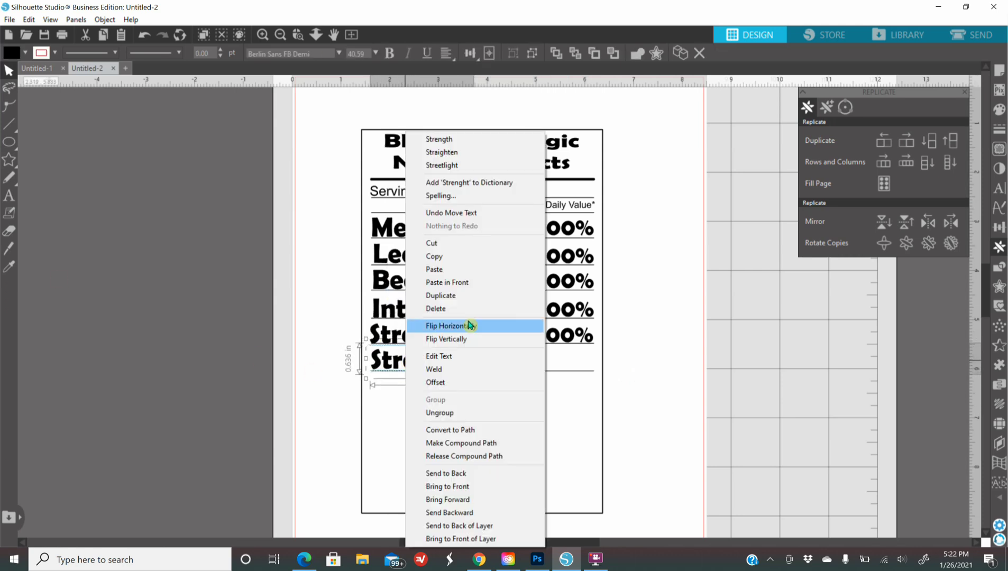
left_click(466, 355)
key("BackSpace")
key("BackSpace")
key("BackSpace")
key("BackSpace")
key("BackSpace")
key("BackSpace")
key("BackSpace")
key("BackSpace")
type("Cares Given")
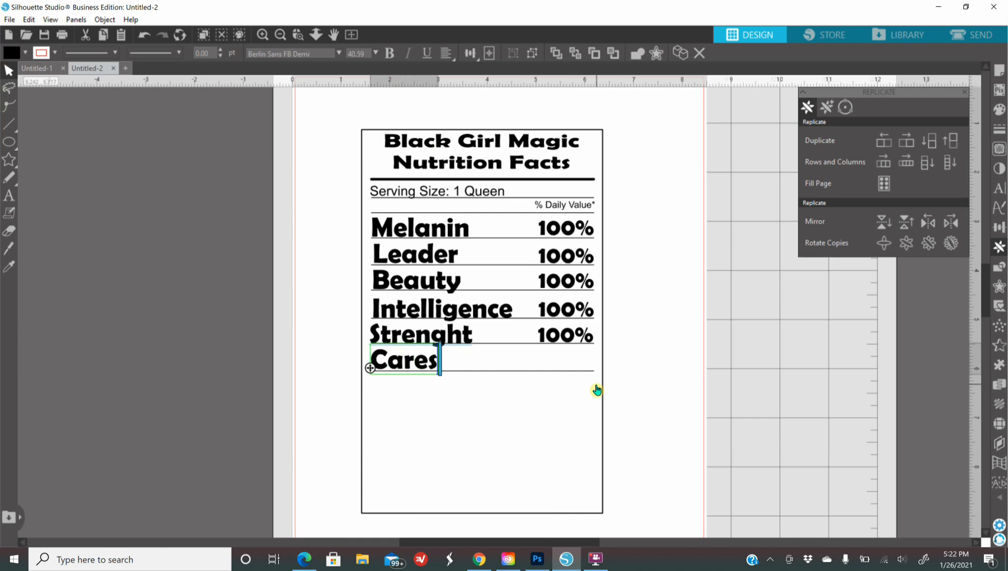
left_click(390, 376)
left_click(384, 364)
key("Left")
key("Left")
left_click(529, 384)
Step: Copy the 100% value onto the Cares Given row, change it to 0%, and align it
left_click(569, 338)
right_click(568, 340)
left_click(603, 295)
left_click_drag(592, 337, 582, 363)
right_click(582, 362)
left_click(614, 170)
type("o")
type("%")
left_click(708, 421)
left_click(548, 366)
key("Right")
key("Right")
key("Right")
key("Right")
key("Right")
key("Right")
key("Right")
key("Right")
key("Right")
key("Right")
key("Right")
key("Right")
key("Right")
key("Right")
key("Right")
key("Right")
key("Right")
key("Right")
key("Right")
key("Right")
key("Right")
key("Right")
key("Right")
key("Right")
key("Right")
key("Right")
key("Right")
key("Right")
key("Right")
key("Right")
key("Right")
key("Right")
key("Right")
key("Right")
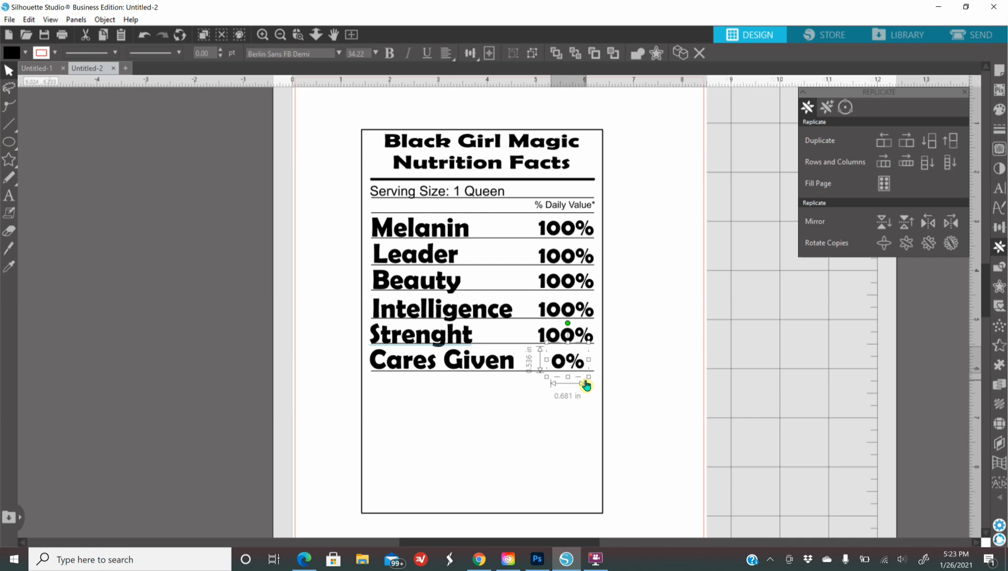
left_click(146, 335)
Step: Add the text '*Other Ingredients include brown sugar, honey, caramel and dark chocolate.'
key("t")
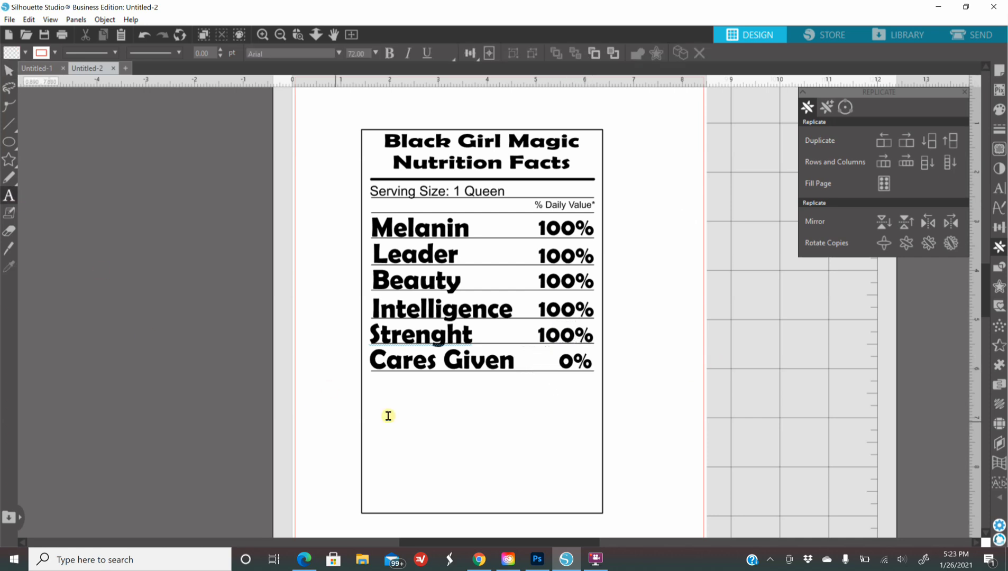
type("*Oth")
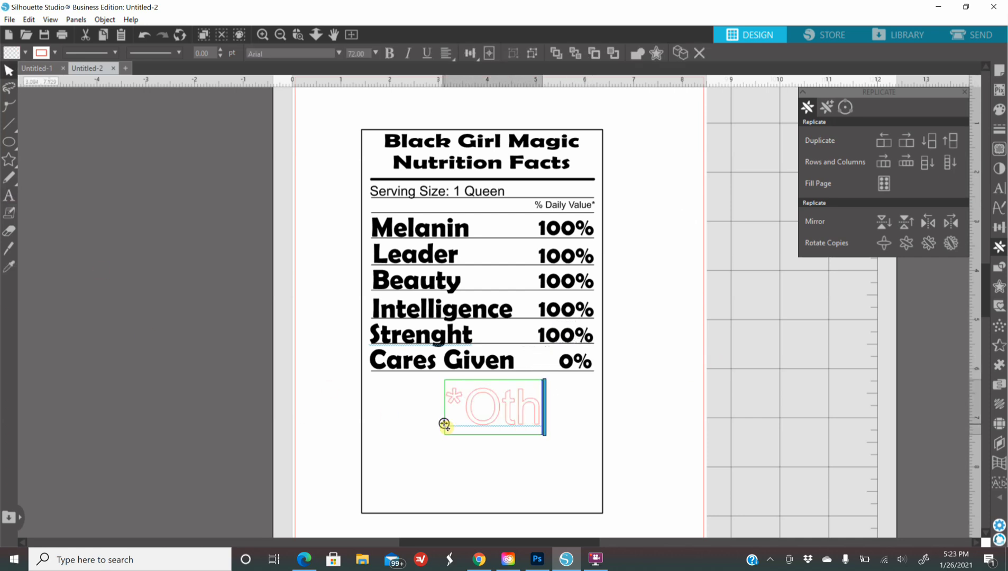
type("er Ingre")
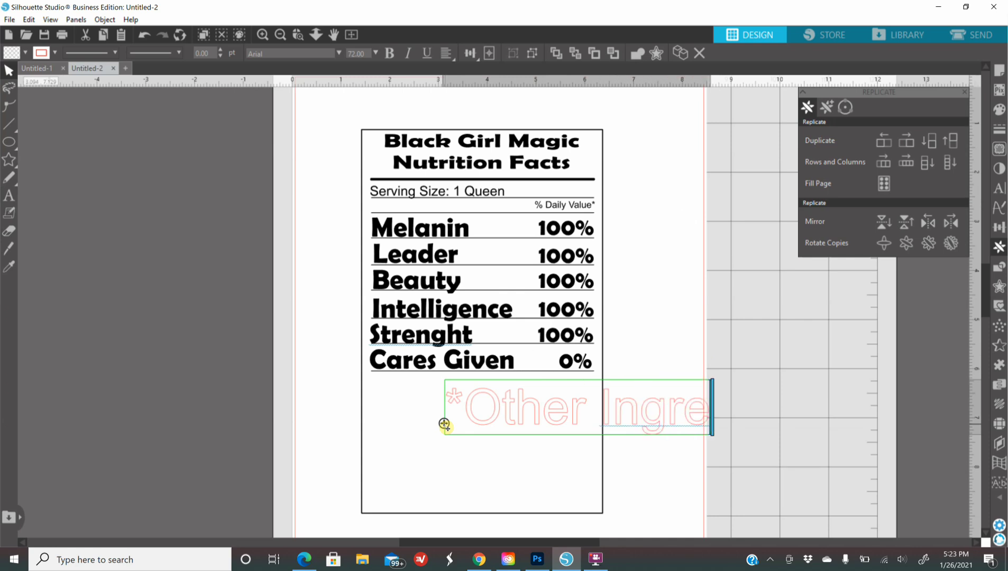
type("dients include")
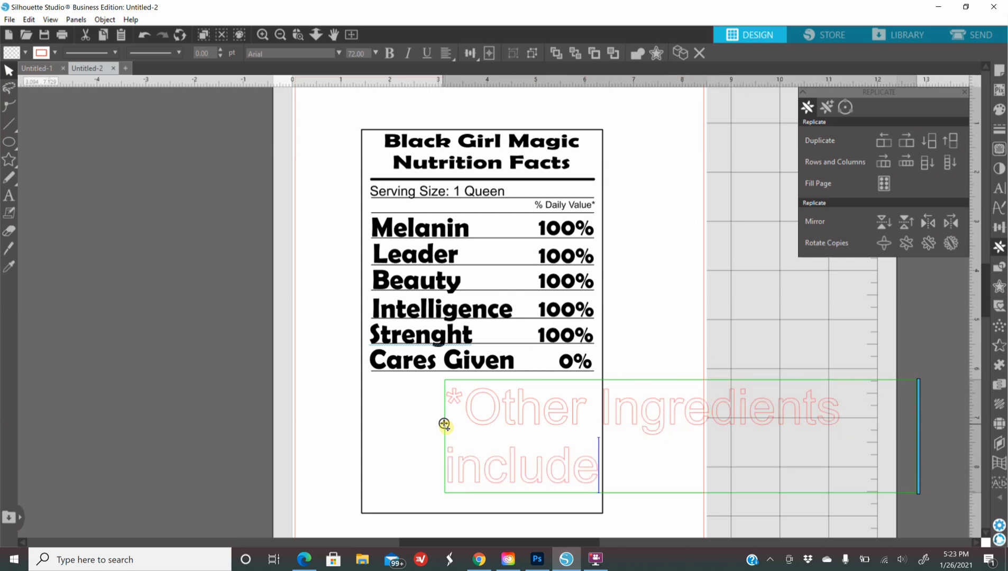
type(" brown sugar")
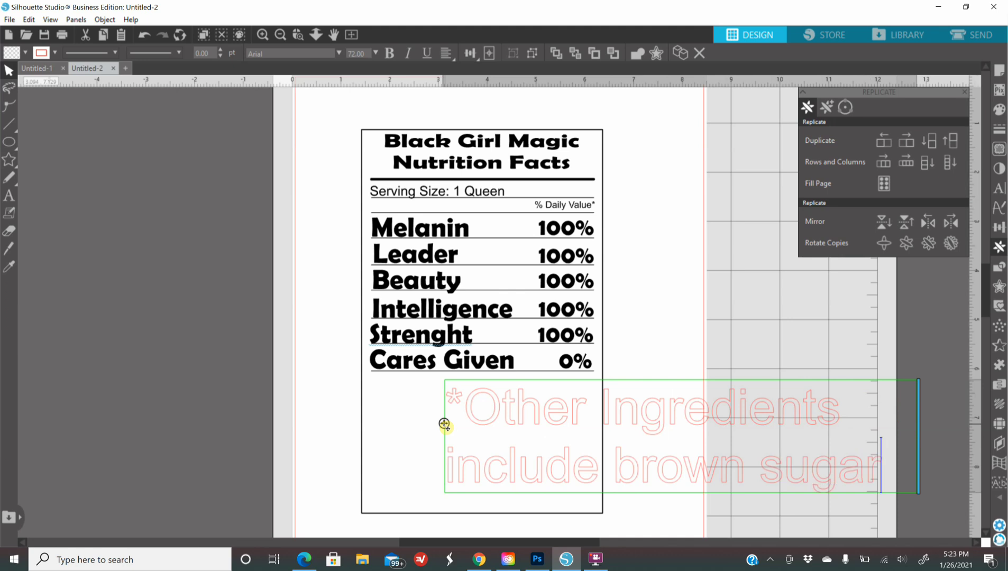
type(", honey")
type(", caramel and")
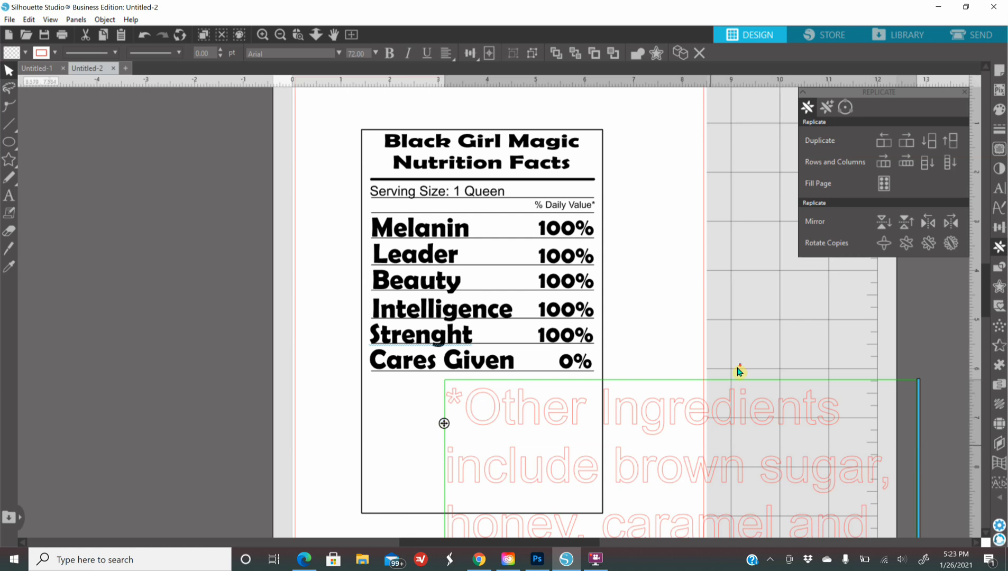
scroll(736, 366, "down", 2)
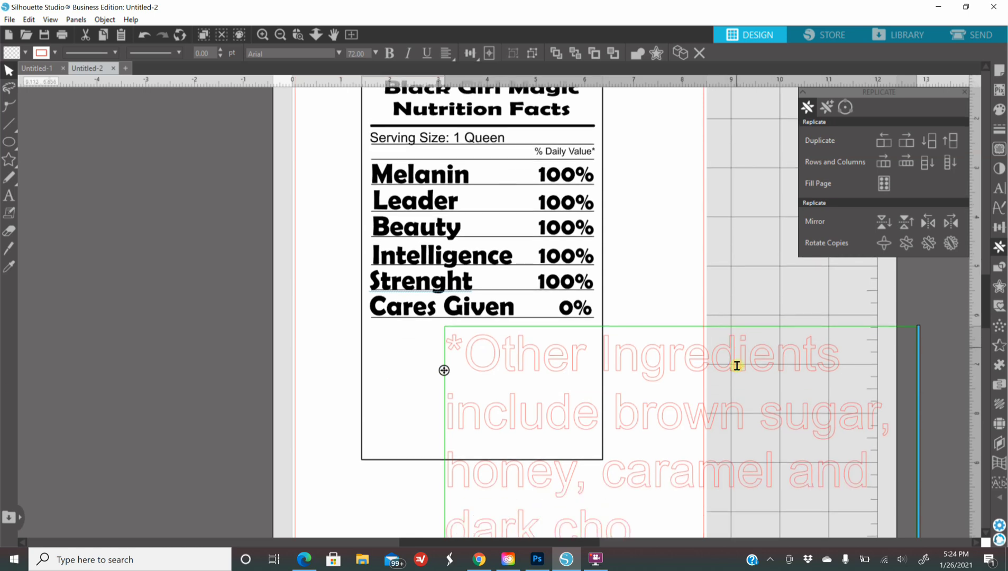
left_click(681, 185)
Step: Fill the ingredients note black and centre-align it
left_click(998, 109)
left_click(817, 135)
left_click(998, 129)
left_click(826, 107)
left_click(999, 187)
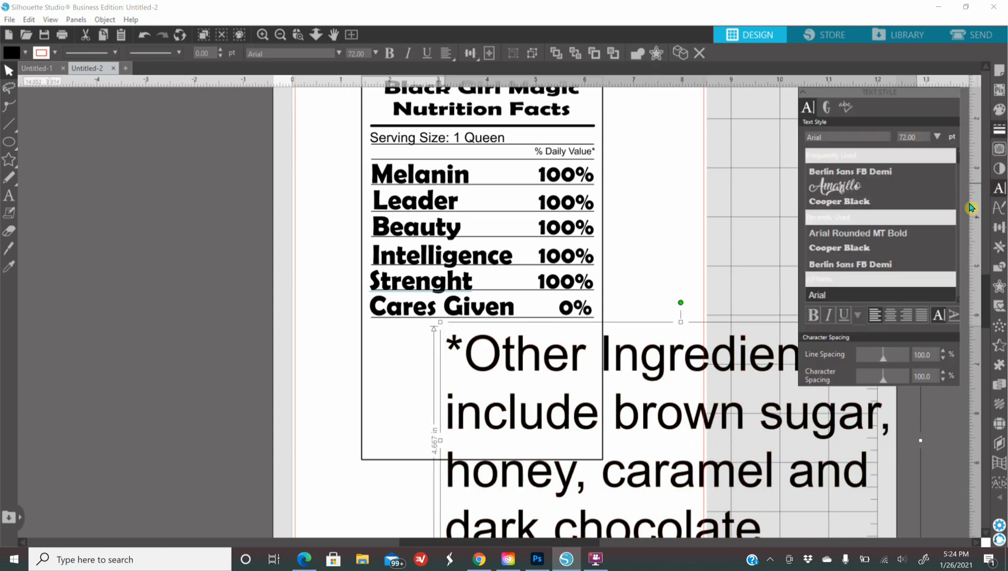
left_click(890, 315)
Step: Move the note under Cares Given and widen it so it reflows to three lines
left_click_drag(812, 505, 467, 359)
left_click_drag(576, 365, 599, 367)
left_click_drag(492, 411, 491, 403)
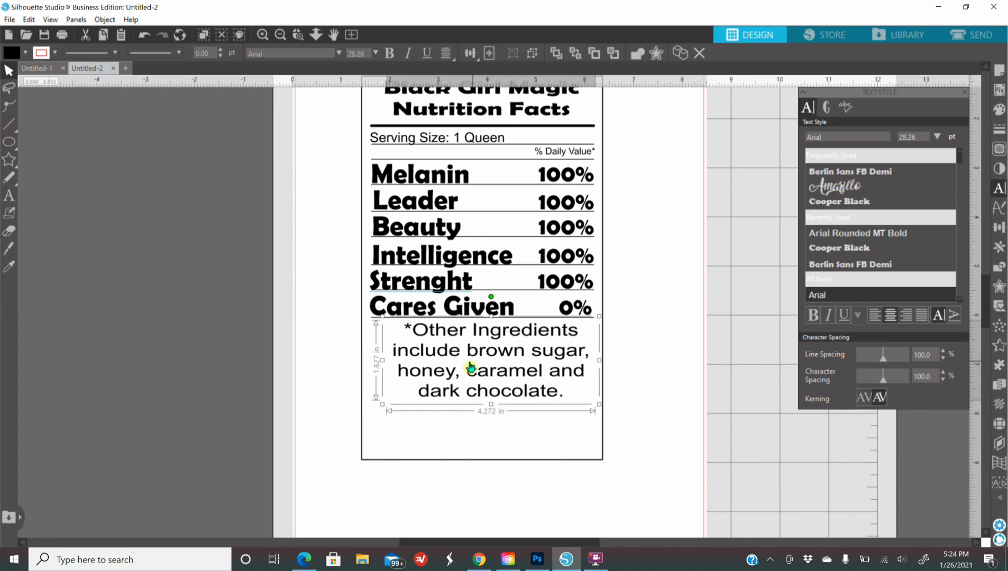
right_click(527, 353)
left_click(581, 162)
left_click_drag(600, 364, 671, 368)
left_click(696, 406)
Step: Fit the note inside the label at a smaller size and zoom out to check it
left_click_drag(516, 373, 492, 384)
left_click_drag(648, 360, 604, 371)
left_click_drag(482, 393, 486, 342)
left_click(280, 34)
scroll(711, 382, "up", 3)
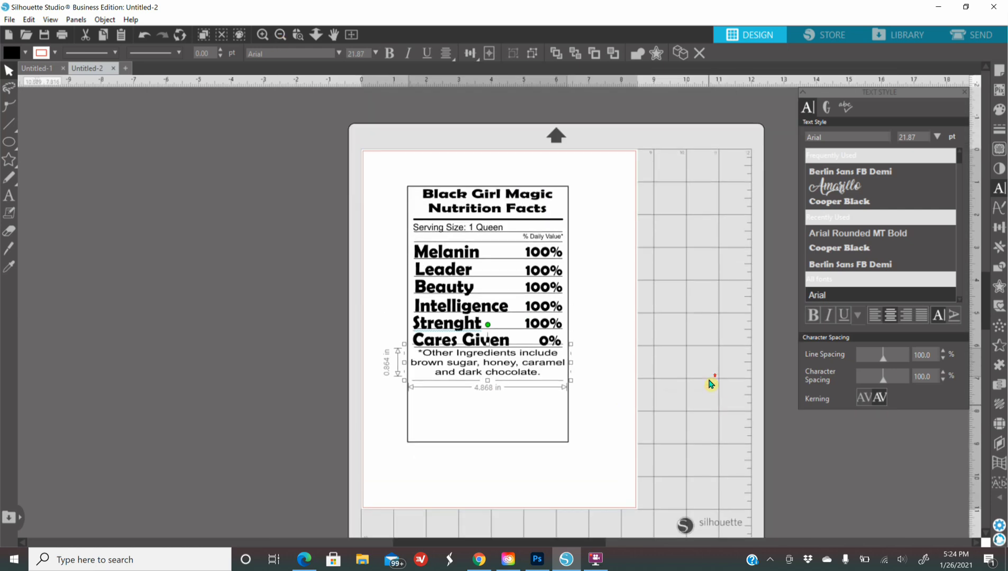
left_click(516, 423)
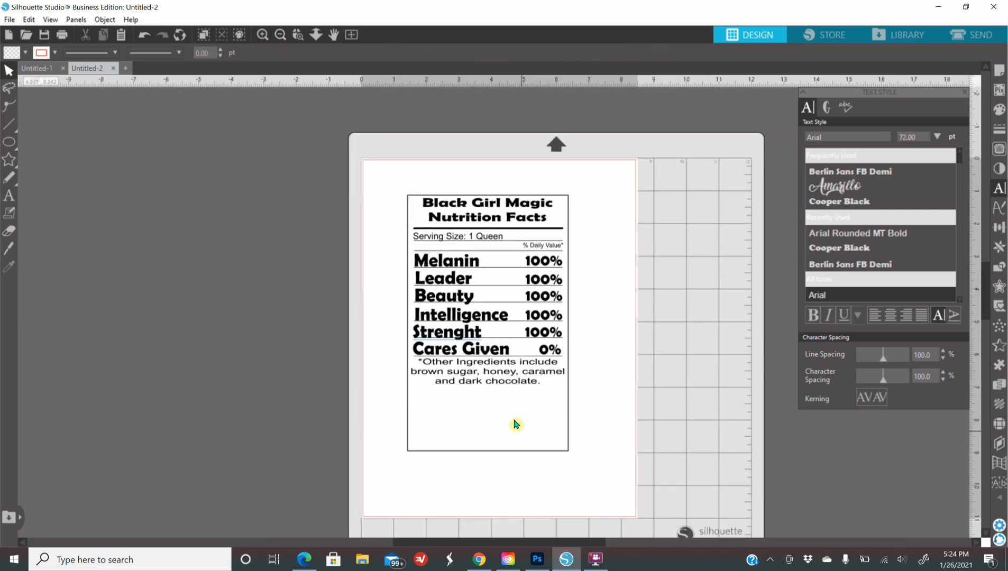
left_click(500, 377)
Step: Nudge the ingredients note down and shorten the label border to 6.212 in tall
key("Down")
key("Down")
key("Down")
key("Down")
key("Down")
key("Down")
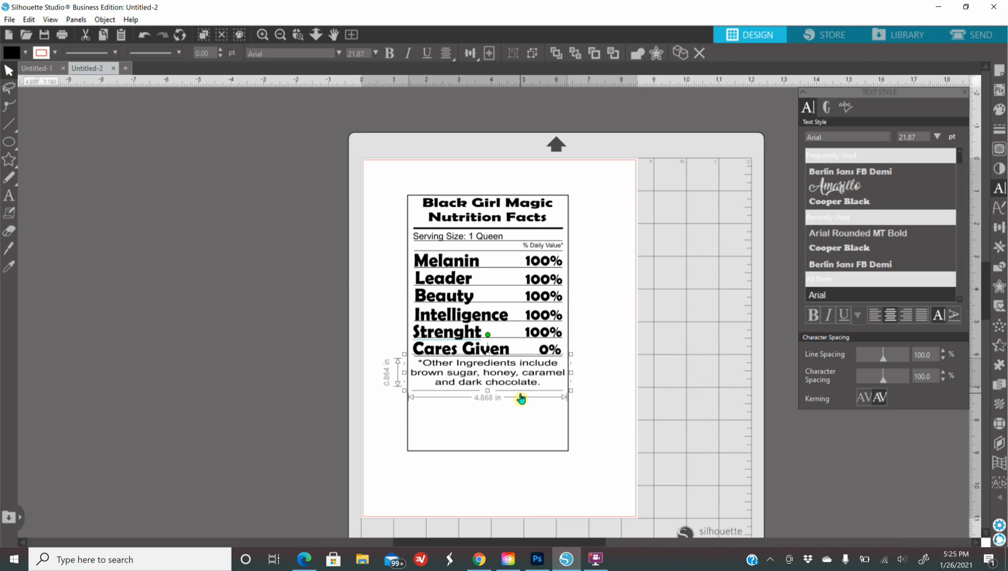
key("Down")
key("Down")
key("Down")
key("Down")
key("Down")
left_click(678, 397)
left_click(487, 459)
left_click(487, 453)
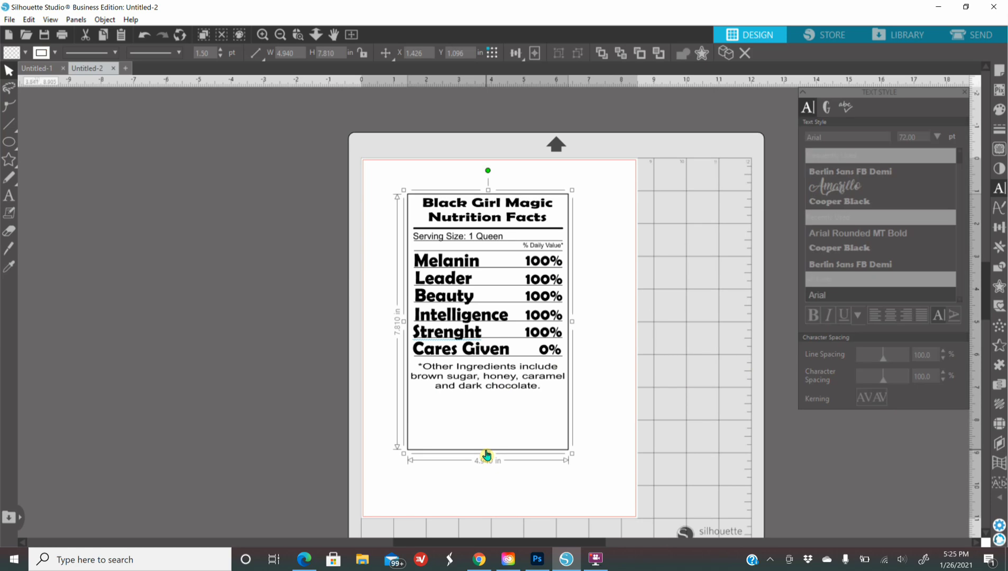
left_click_drag(489, 452, 496, 405)
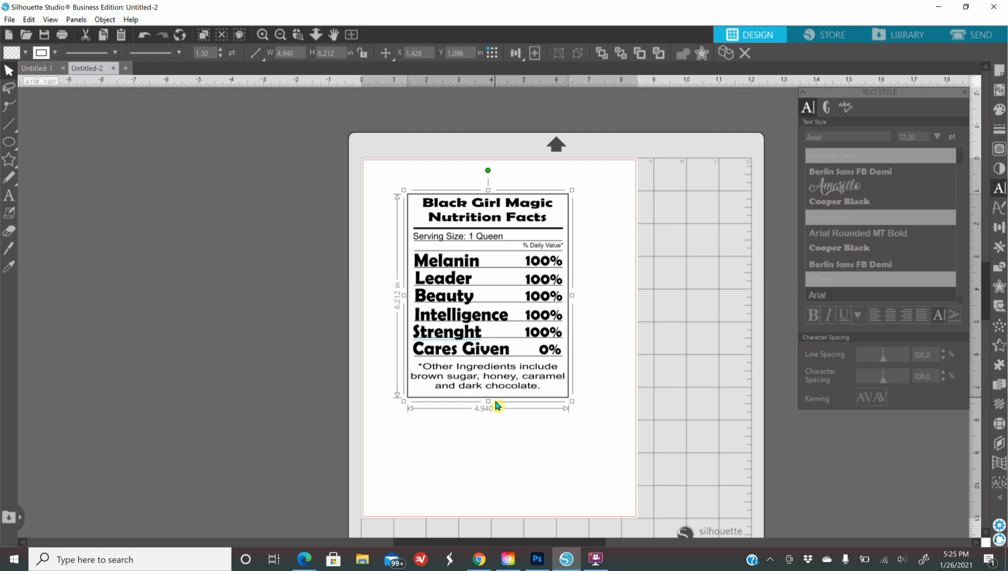
Step: Nudge the Other Ingredients text down and the Cares Given label slightly left
left_click(495, 392)
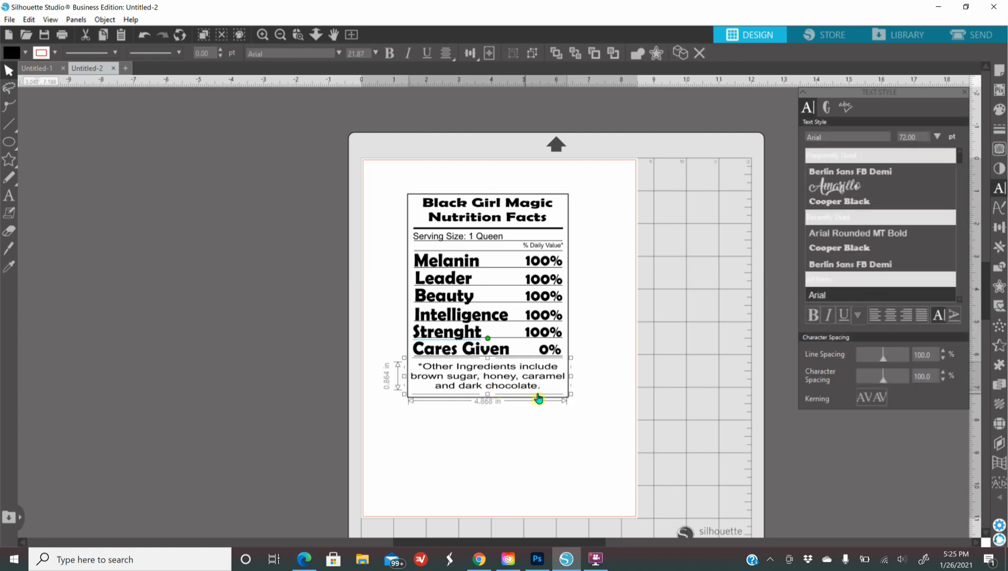
key("Down")
key("Down")
left_click(772, 385)
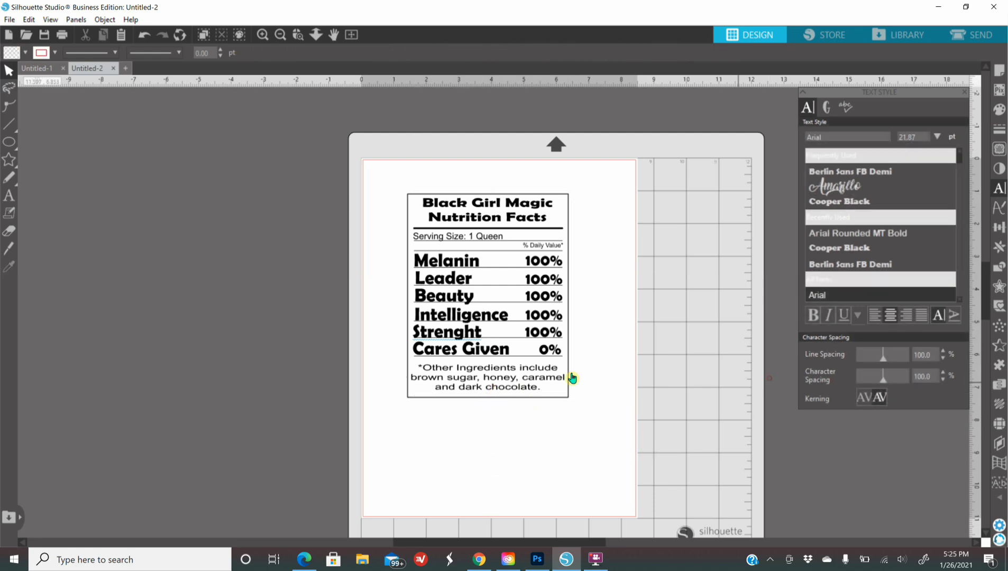
left_click(263, 34)
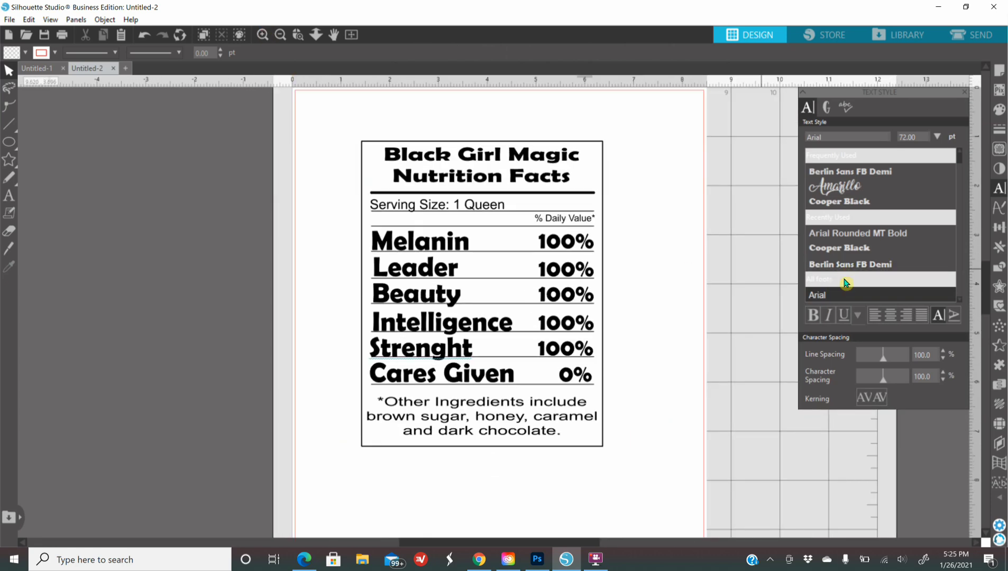
left_click(376, 384)
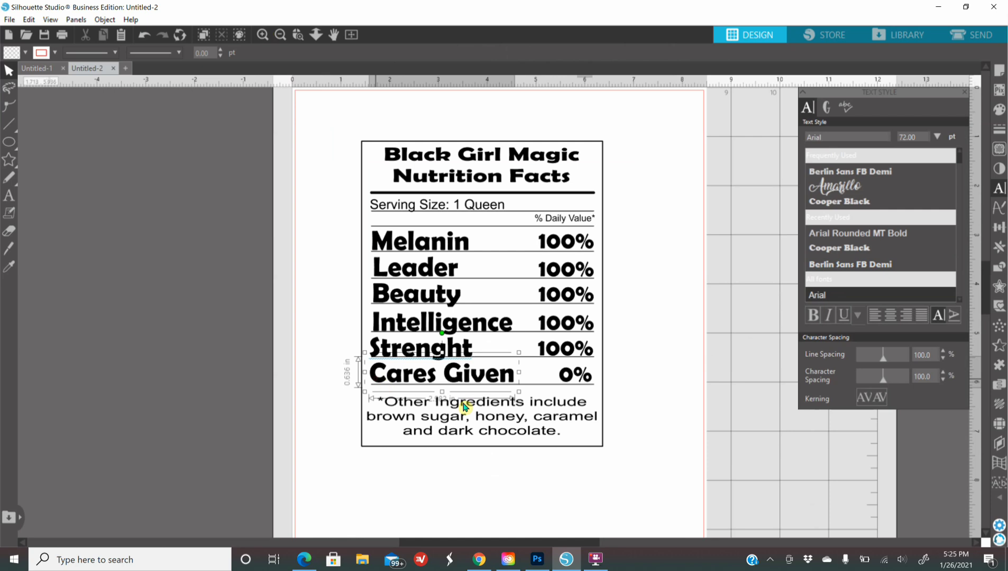
key("Left")
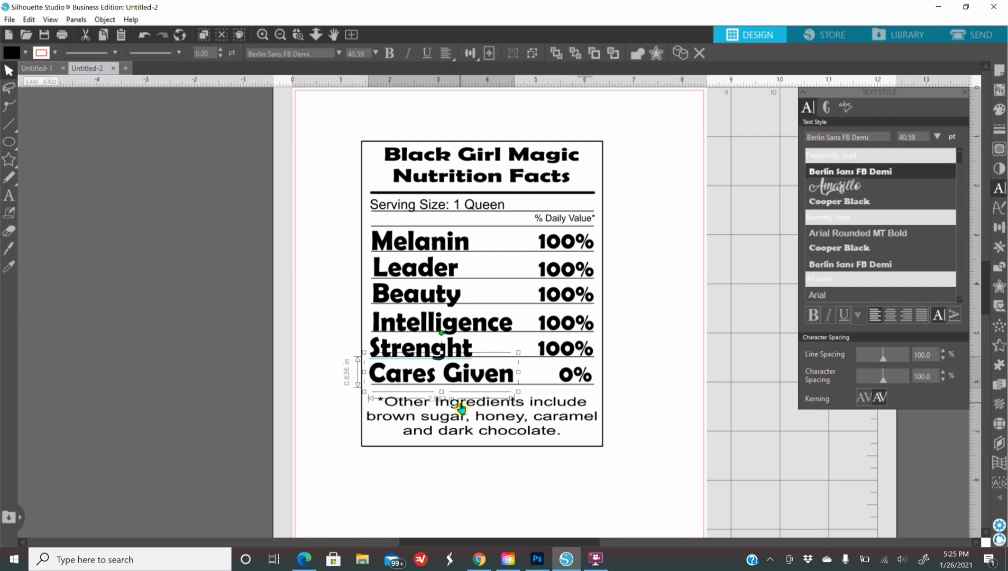
left_click(682, 297)
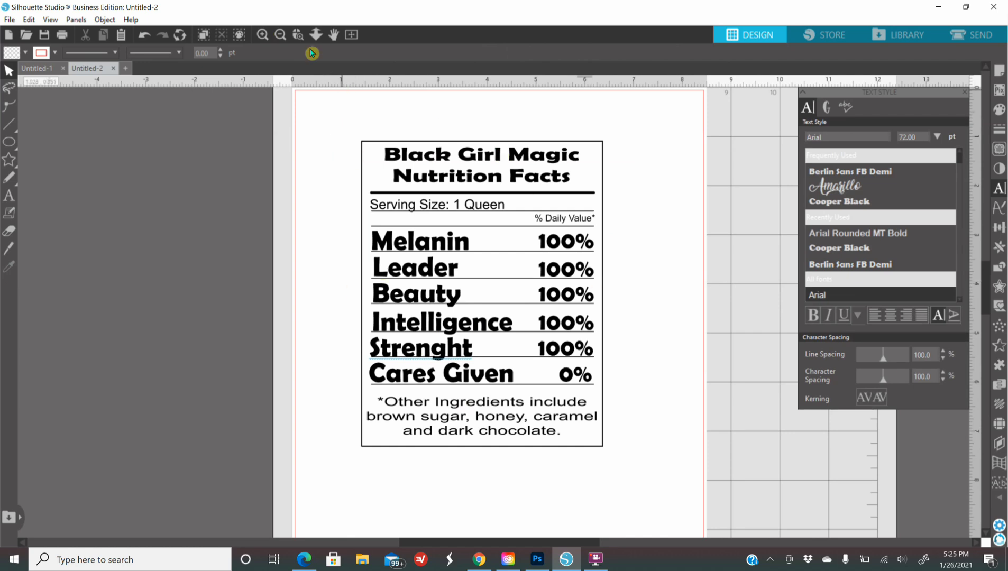
Step: Select the whole nutrition label and move it as one piece to the page top
left_click(280, 35)
left_click_drag(382, 151, 630, 472)
mouse_move(558, 360)
left_mouse_down()
mouse_move(284, 353)
mouse_move(575, 382)
mouse_move(577, 362)
left_mouse_up()
left_click(707, 420)
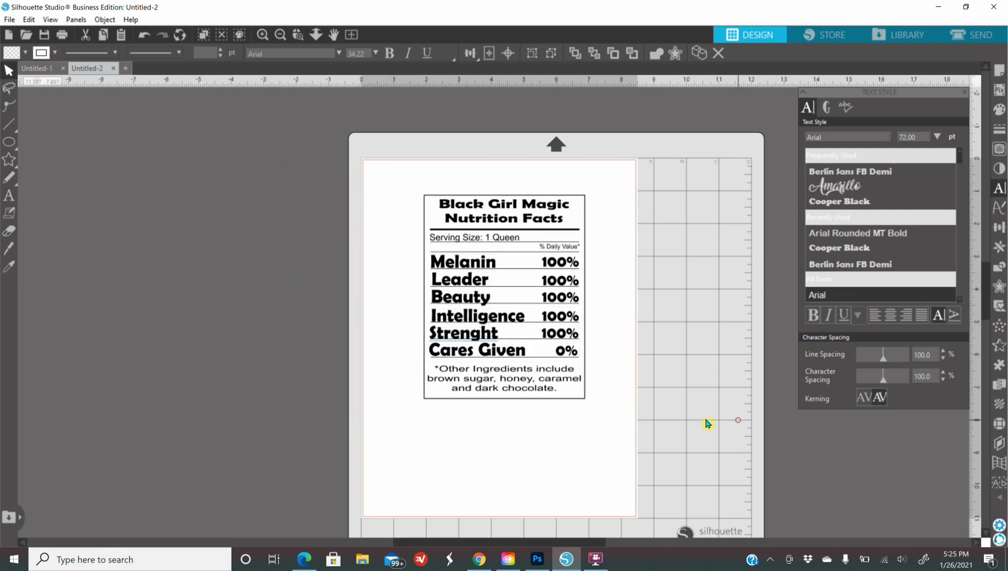
Step: Select the label's outer rectangle and try white, light blue and other fill swatches on it
left_click(554, 402)
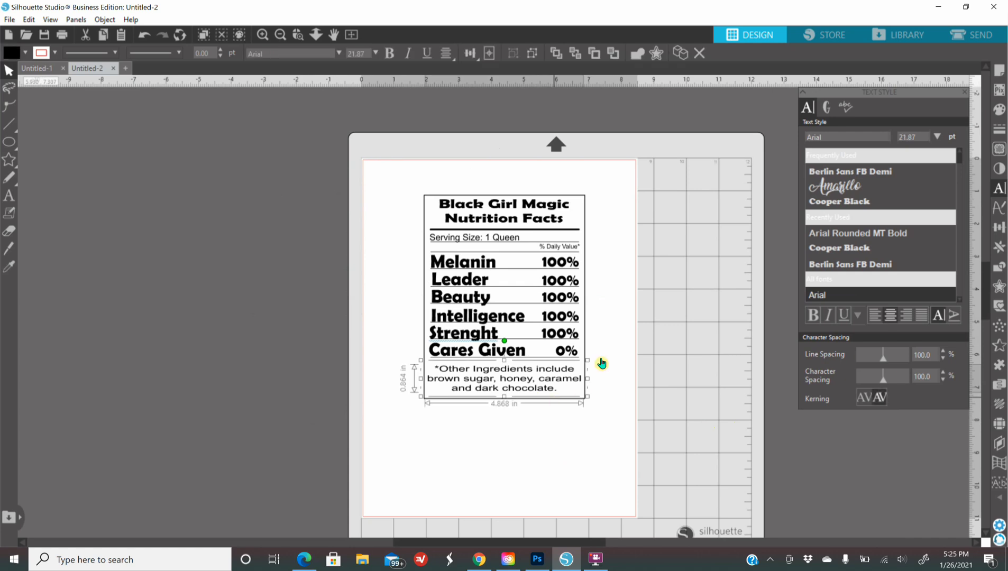
left_click(587, 222)
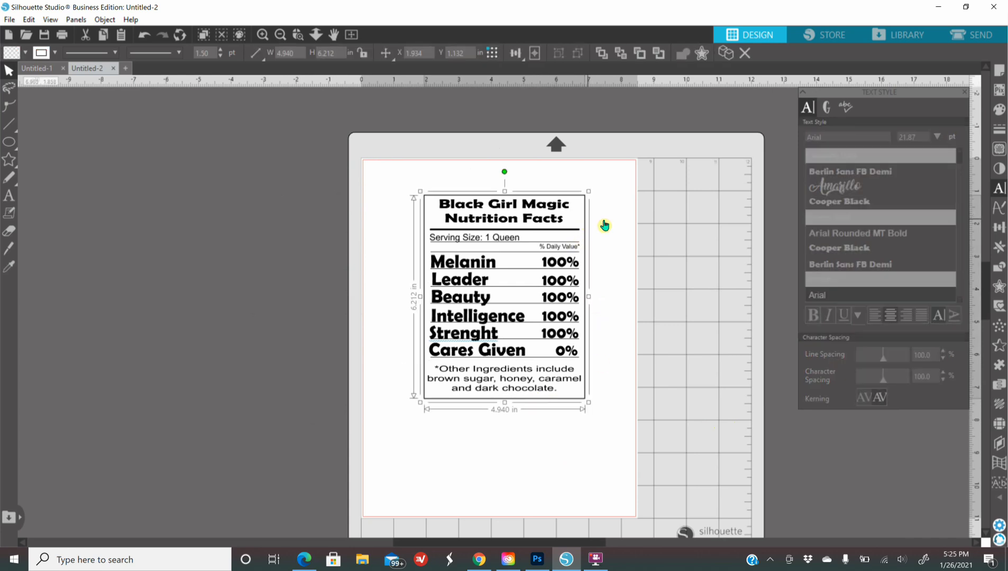
left_click(998, 110)
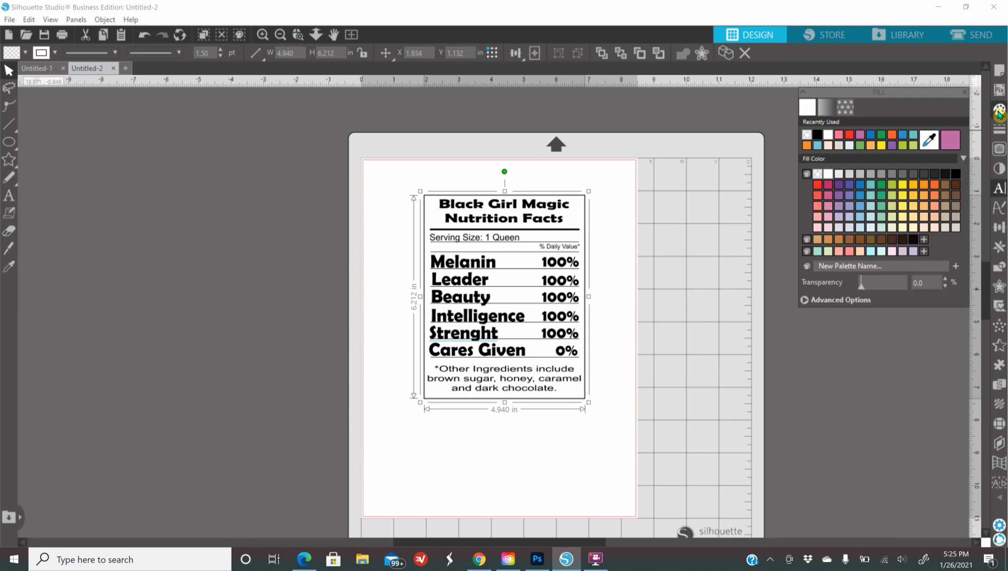
left_click(828, 136)
left_click(818, 146)
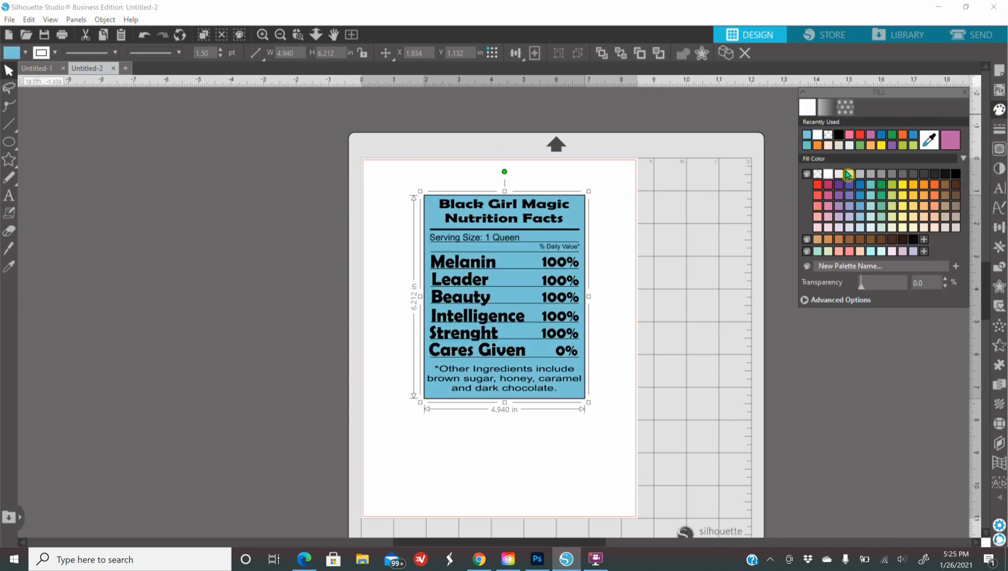
left_click(845, 186)
left_click(883, 195)
left_click(892, 205)
left_click(923, 199)
Step: Try a few more fills, including brown, then settle the label background on white
left_click(870, 195)
left_click(902, 195)
left_click(881, 216)
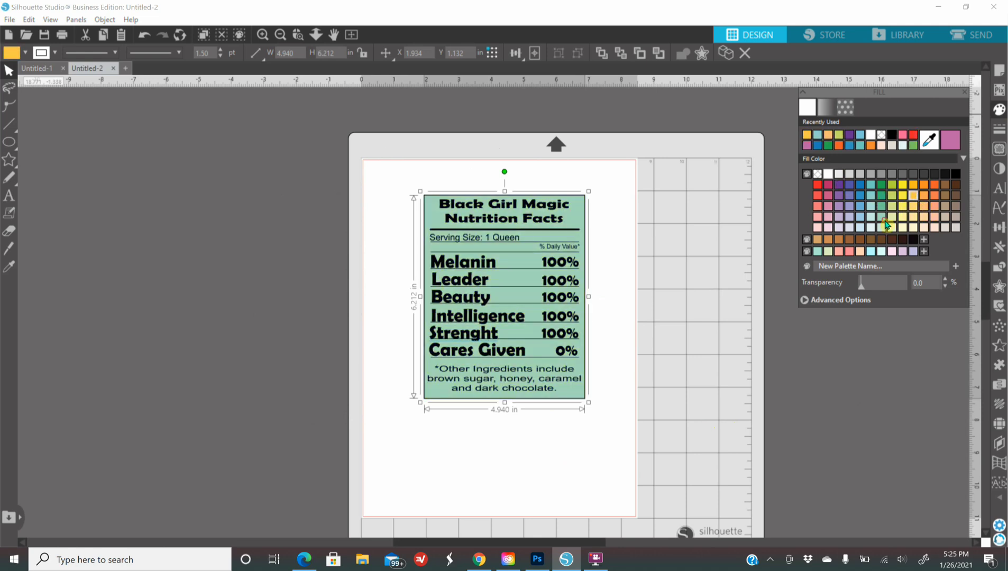
left_click(945, 185)
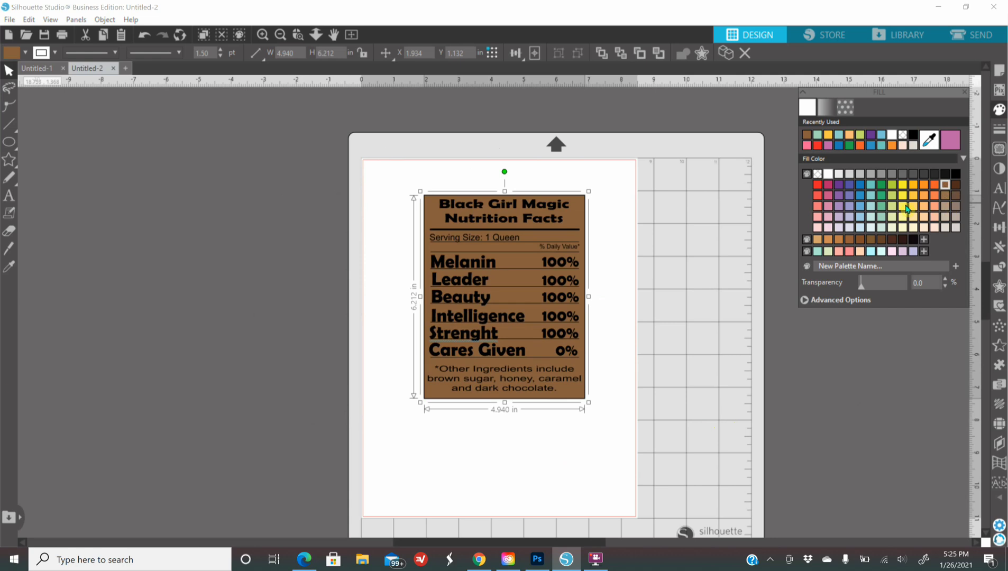
left_click(892, 135)
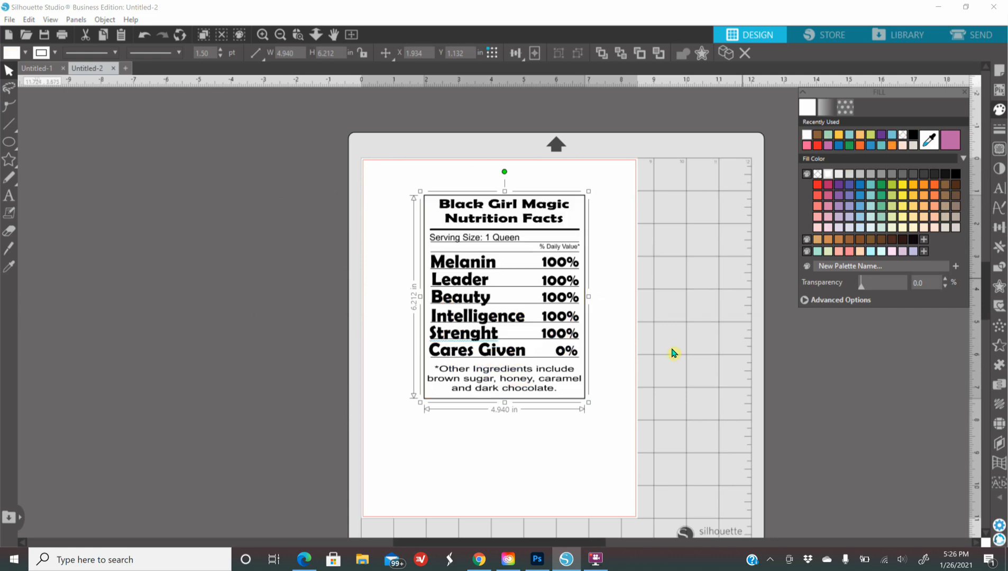
Step: Marquee-select the whole nutrition label and place it back on the mat
left_click_drag(392, 166, 648, 442)
left_click_drag(581, 395, 565, 407)
left_click(666, 321)
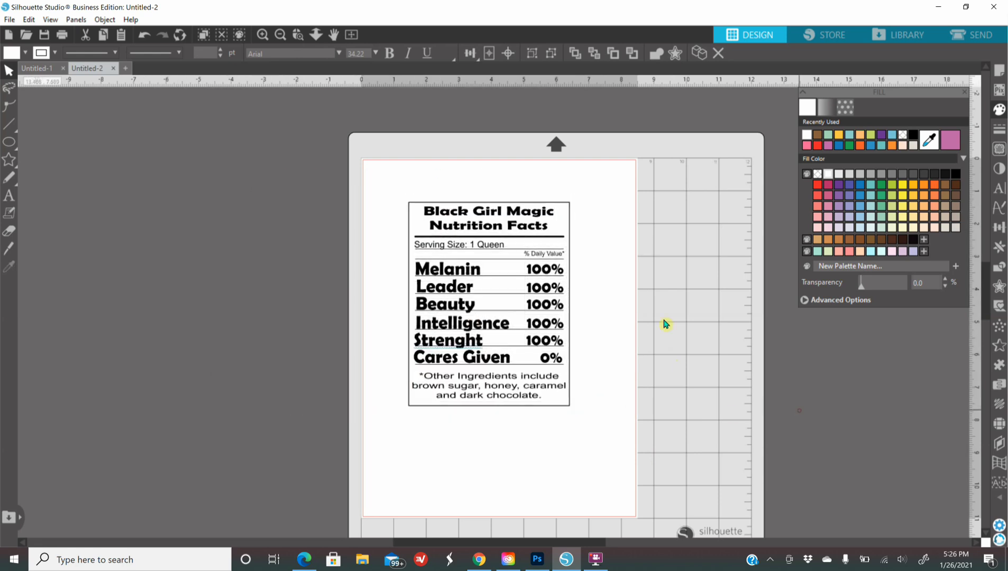
Step: Zoom in and fill the 'Black Girl Magic / Nutrition Facts' title dark brown
left_click(262, 34)
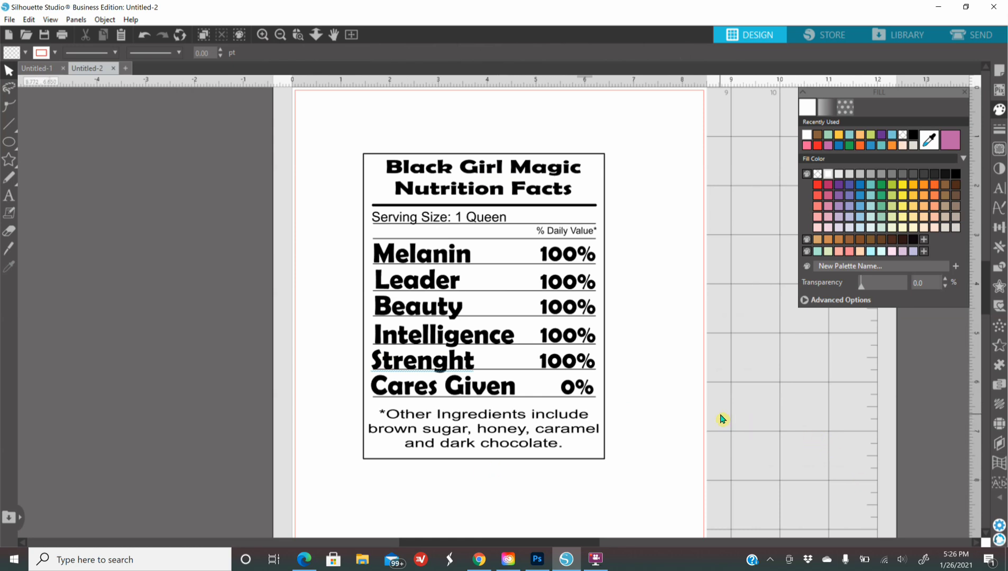
left_click(431, 176)
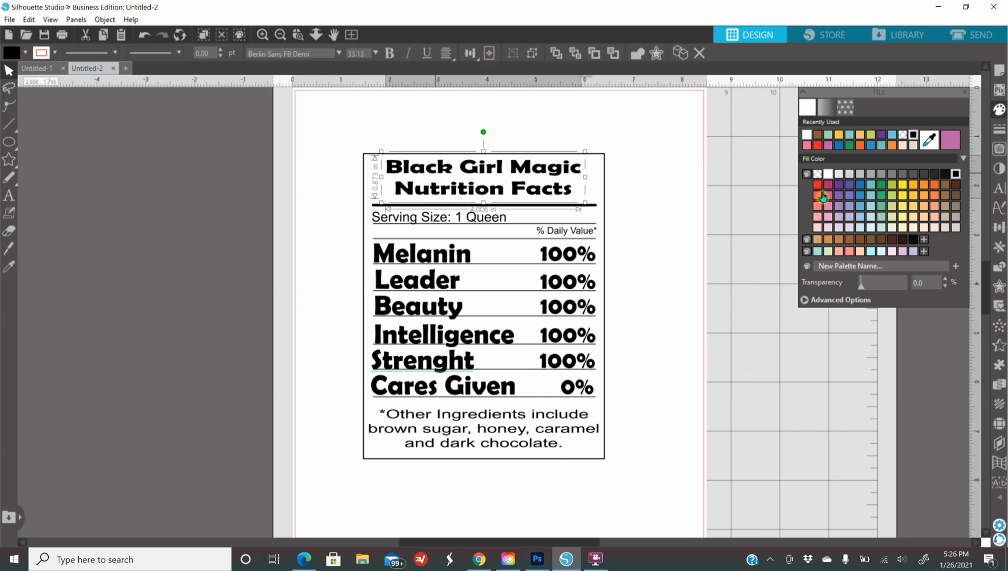
left_click(954, 186)
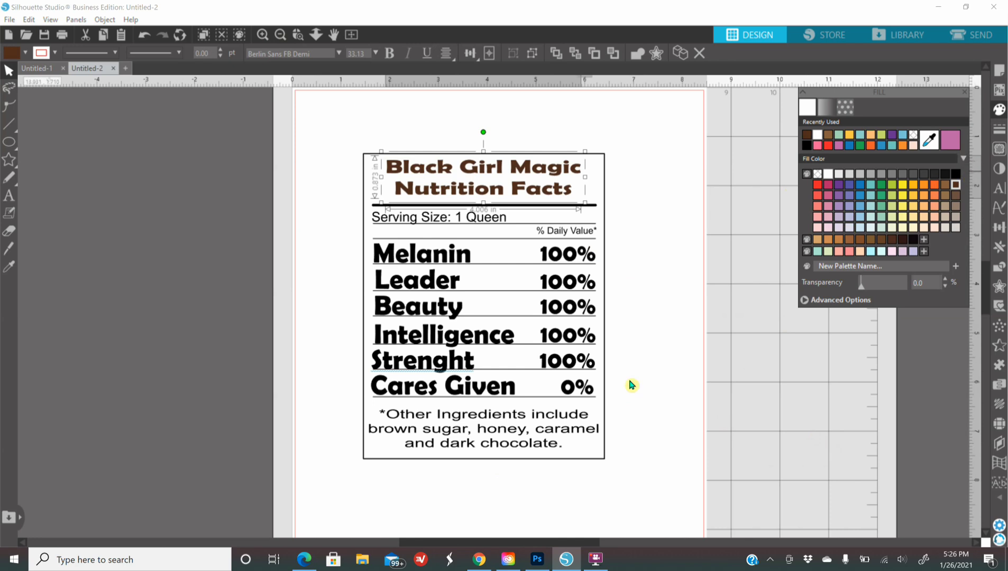
Step: In Edge, compare the Bold Rainbow palette with the brown colour palette image, settling on brown
left_click(307, 558)
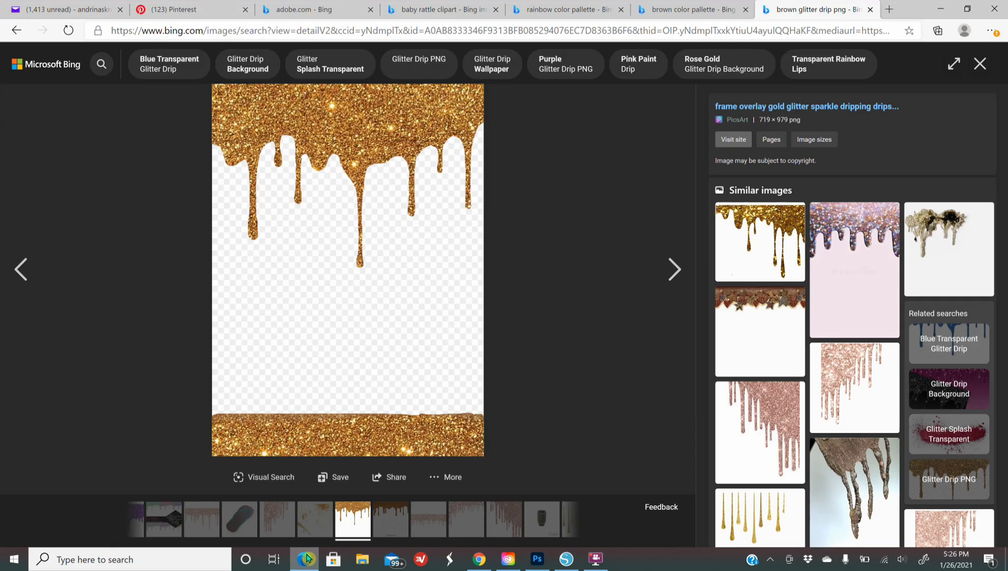
left_click(675, 13)
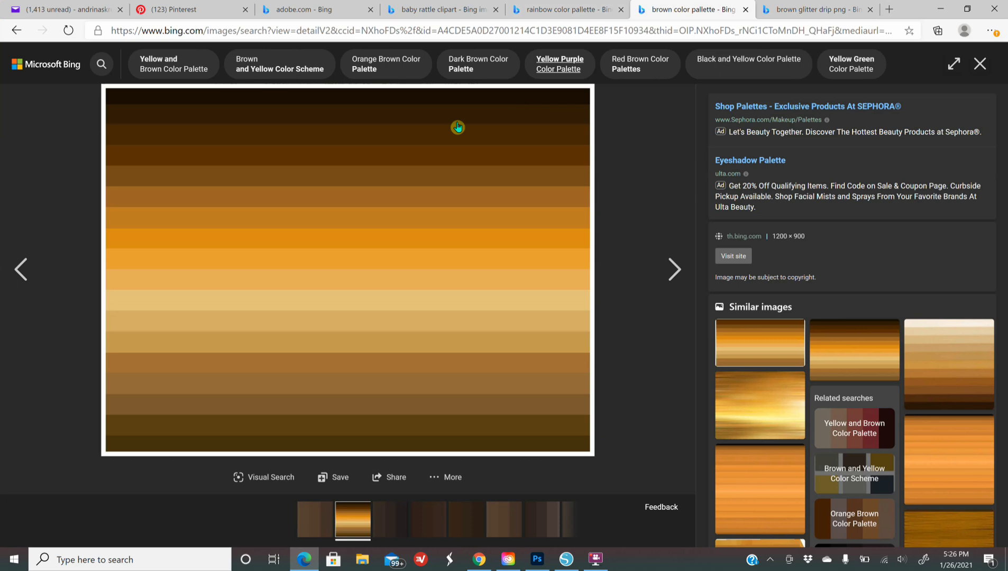
left_click(560, 13)
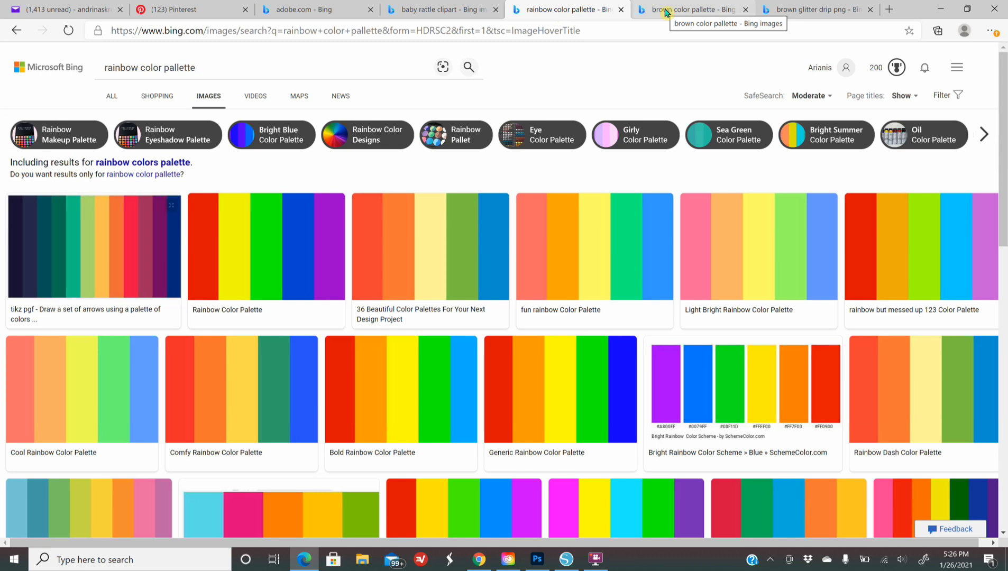
left_click(410, 389)
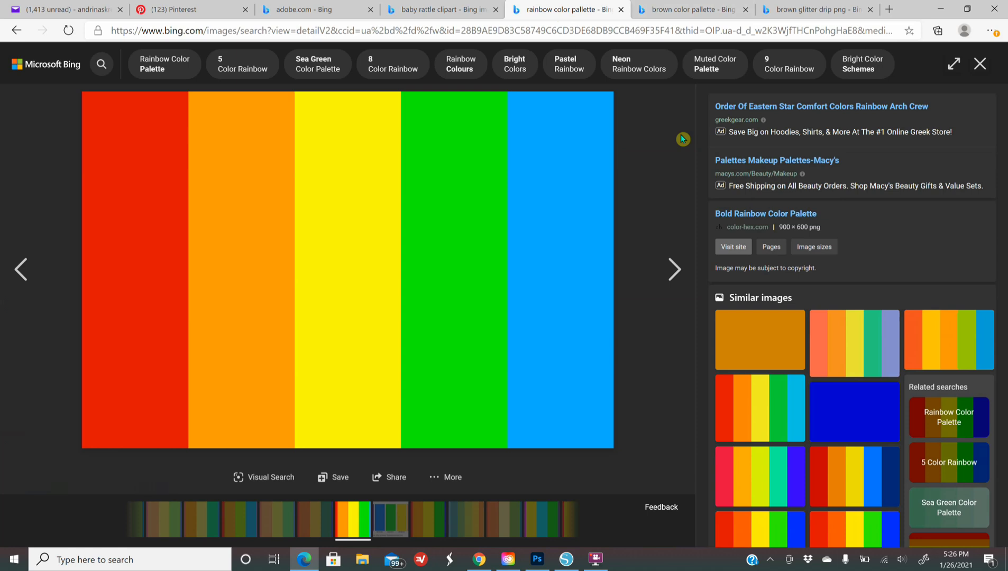
left_click(673, 17)
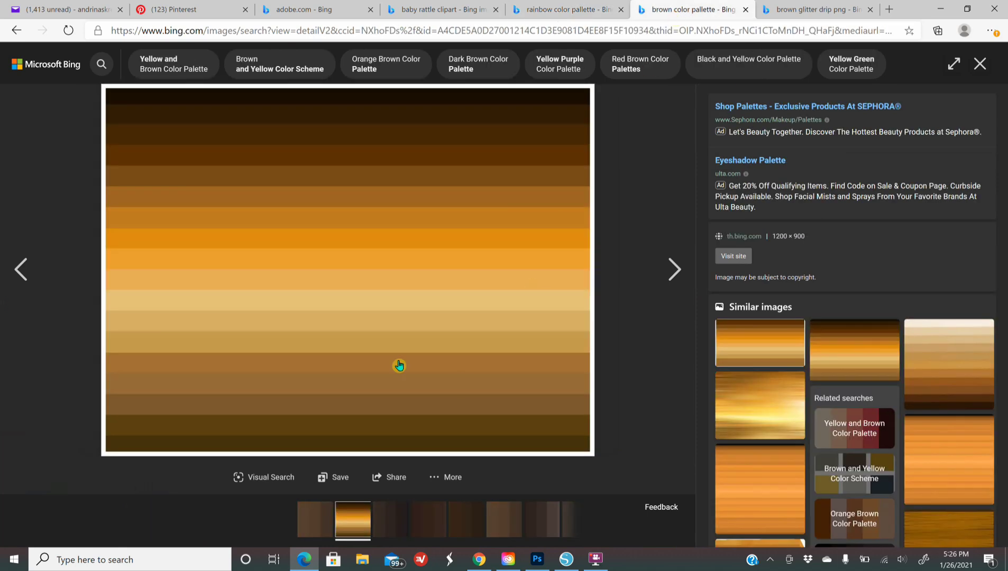
Step: Copy the brown palette image, paste it into Silhouette Studio and place it beside the label
right_click(386, 308)
left_click(432, 355)
left_click(561, 559)
right_click(262, 241)
left_click(332, 270)
left_click_drag(632, 267, 288, 265)
Step: Colour Melanin and its 100% with dark browns sampled from the palette image using the Eyedropper
left_click(804, 496)
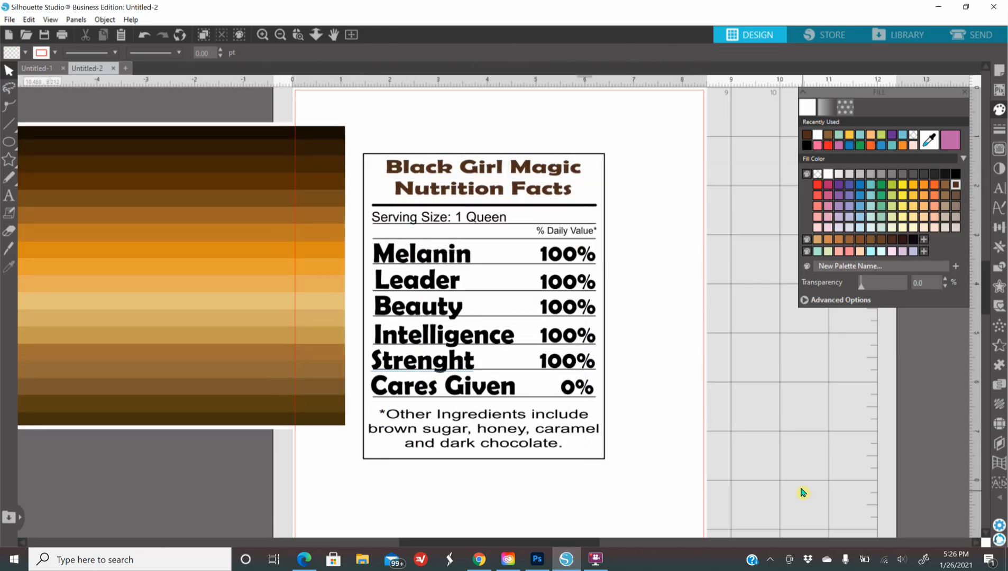
left_click(390, 255)
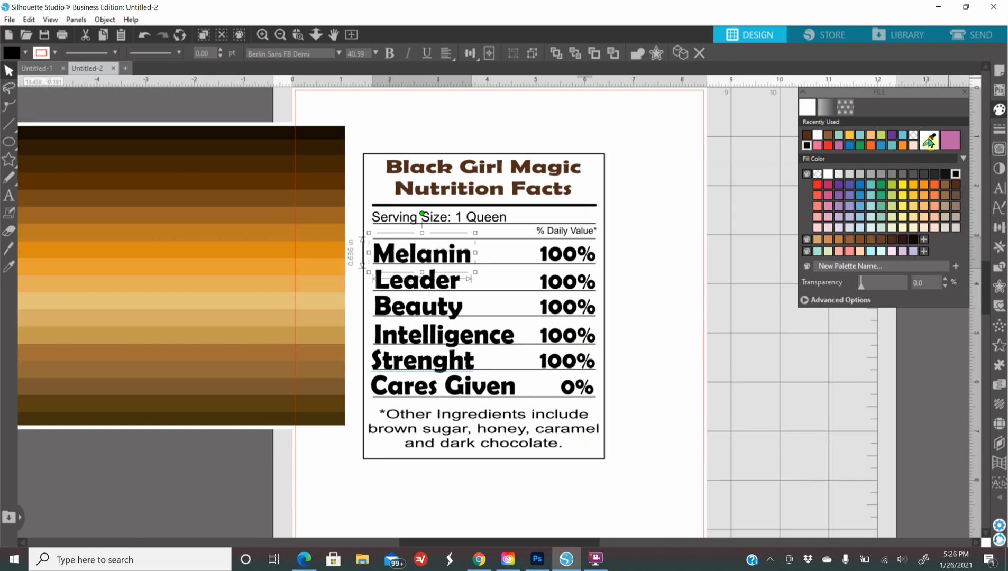
left_click(930, 141)
left_click(290, 161)
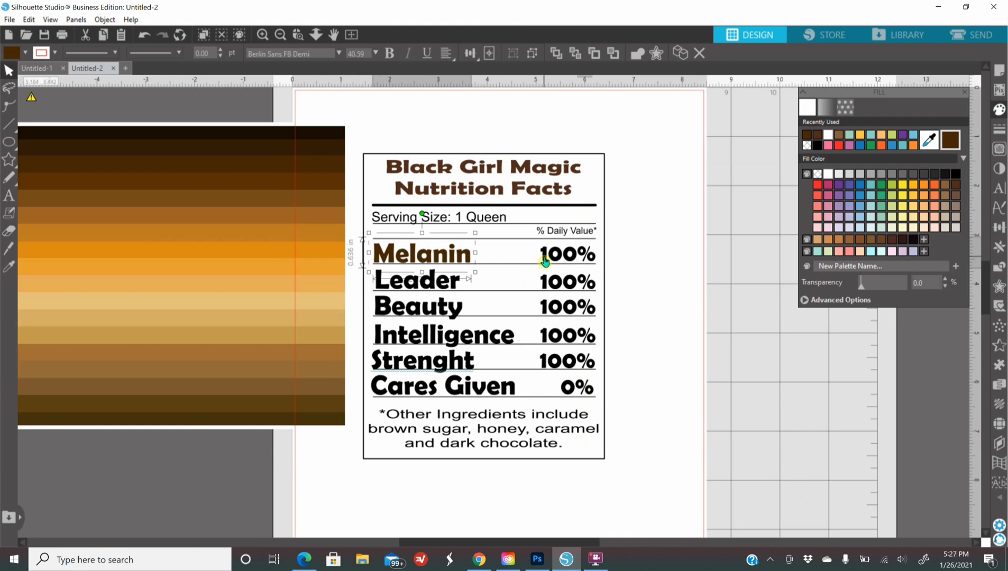
left_click(544, 262)
left_click(928, 142)
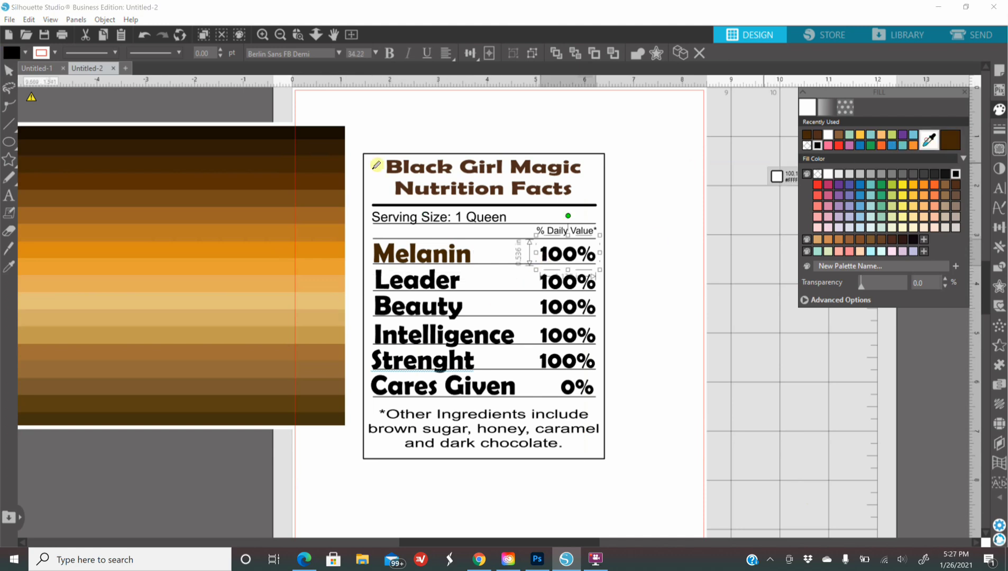
left_click(293, 184)
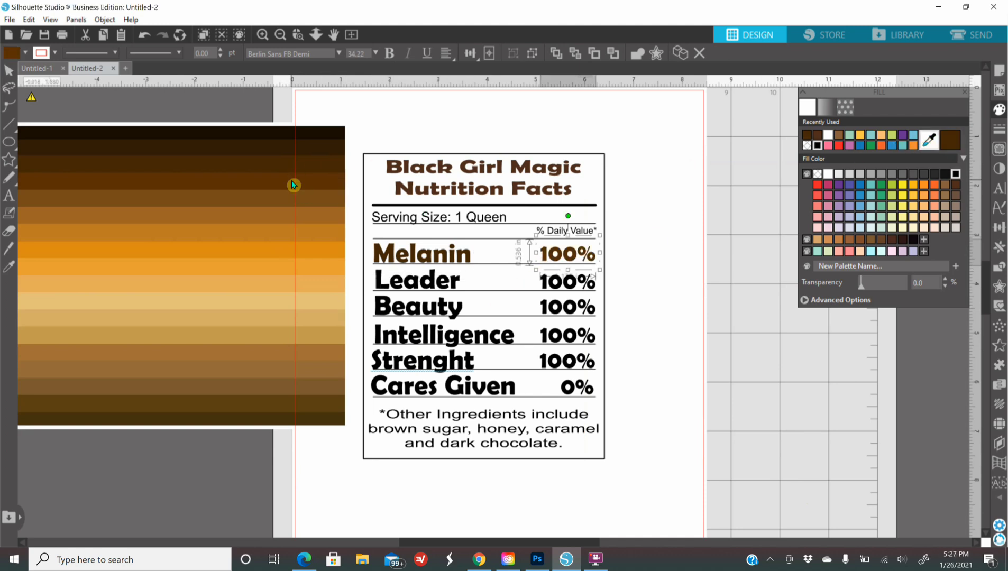
Step: Recolour Leader and its 100% brown, and Beauty and its 100% orange, from palette bands
left_click(379, 287)
left_click(934, 145)
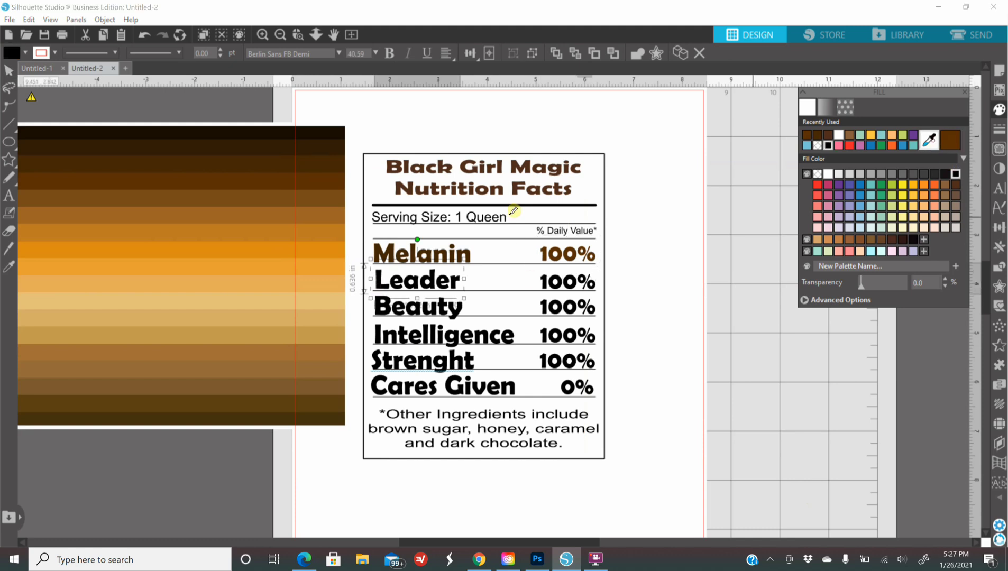
left_click(281, 203)
left_click(546, 287)
left_click(929, 141)
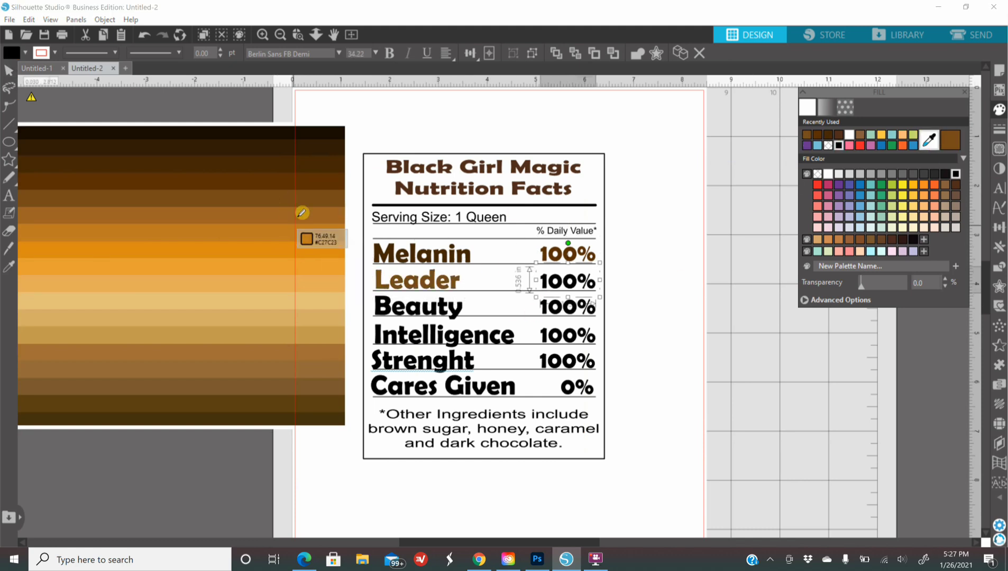
left_click(297, 214)
left_click(379, 313)
left_click(929, 142)
left_click(331, 237)
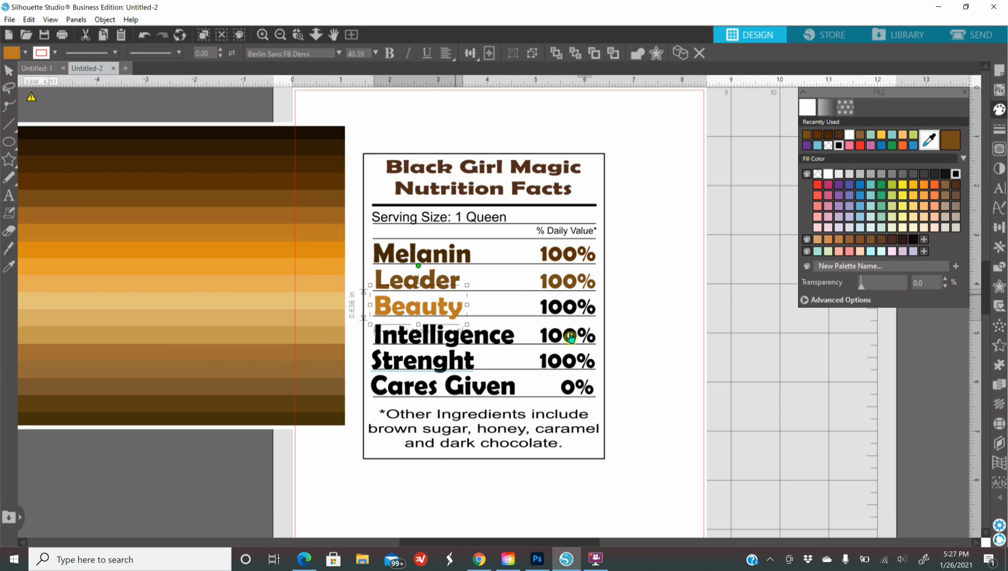
left_click(563, 312)
left_click(929, 141)
left_click(298, 246)
Step: Recolour Intelligence and its 100% light orange, and Strenght and its 100% tan/brown
left_click(397, 333)
left_click(929, 140)
left_click(335, 282)
left_click(544, 338)
left_click(928, 140)
left_click(325, 306)
left_click(381, 366)
left_click(929, 141)
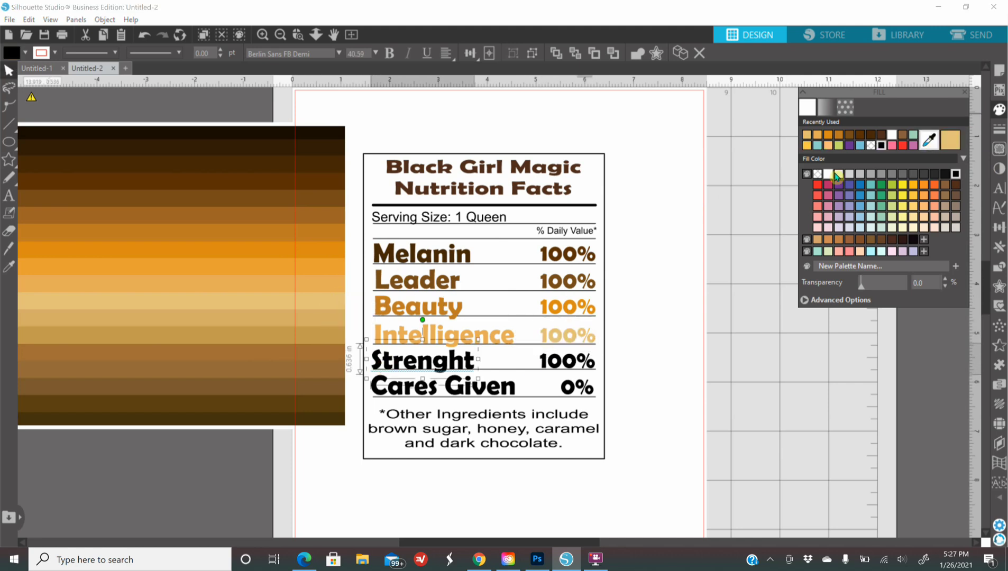
left_click(315, 333)
left_click(548, 366)
left_click(929, 140)
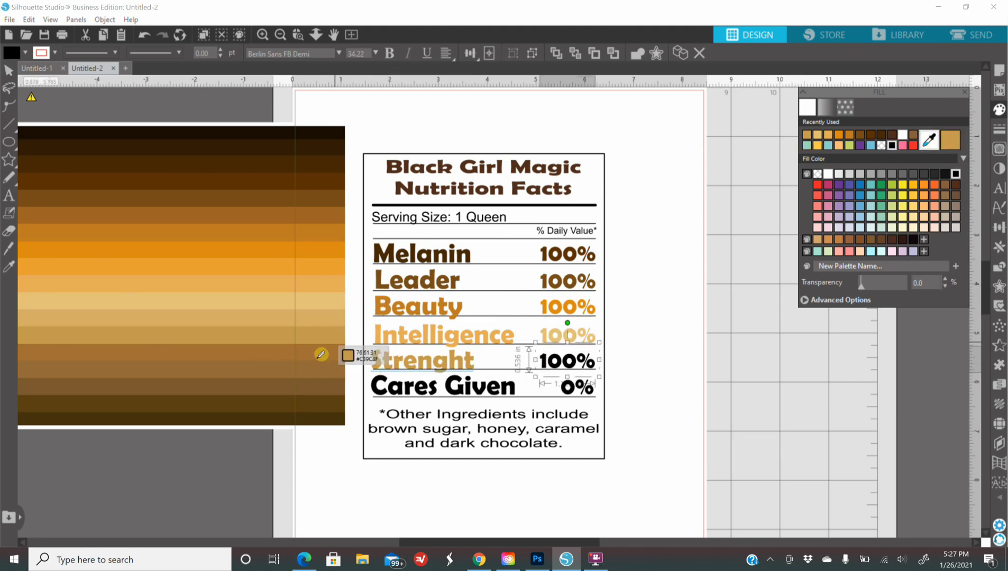
left_click(326, 359)
Step: Colour Cares Given and its 0% brown, then move the colour-band image aside
left_click(377, 395)
left_click(929, 141)
left_click(333, 371)
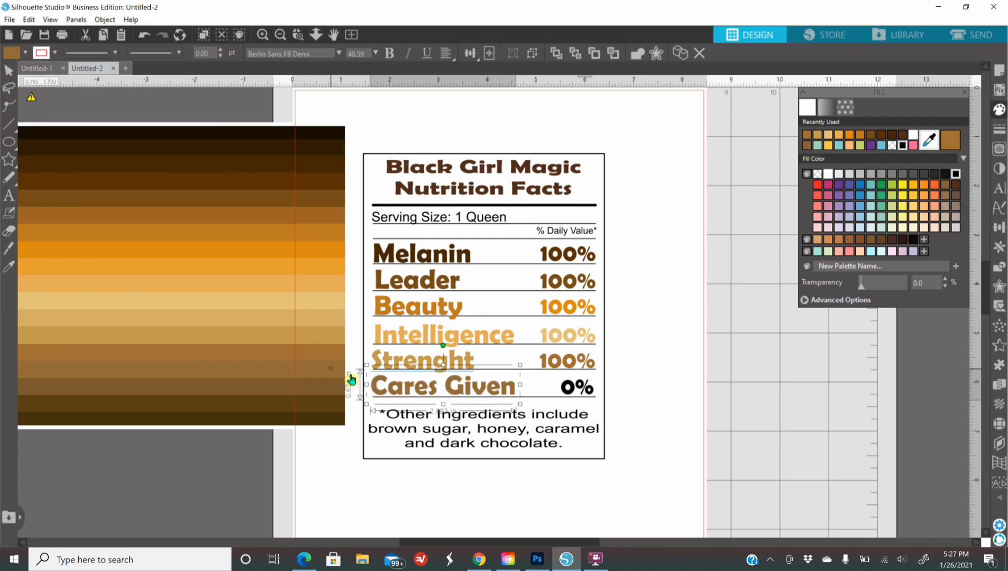
left_click(576, 387)
left_click(928, 141)
left_click(333, 398)
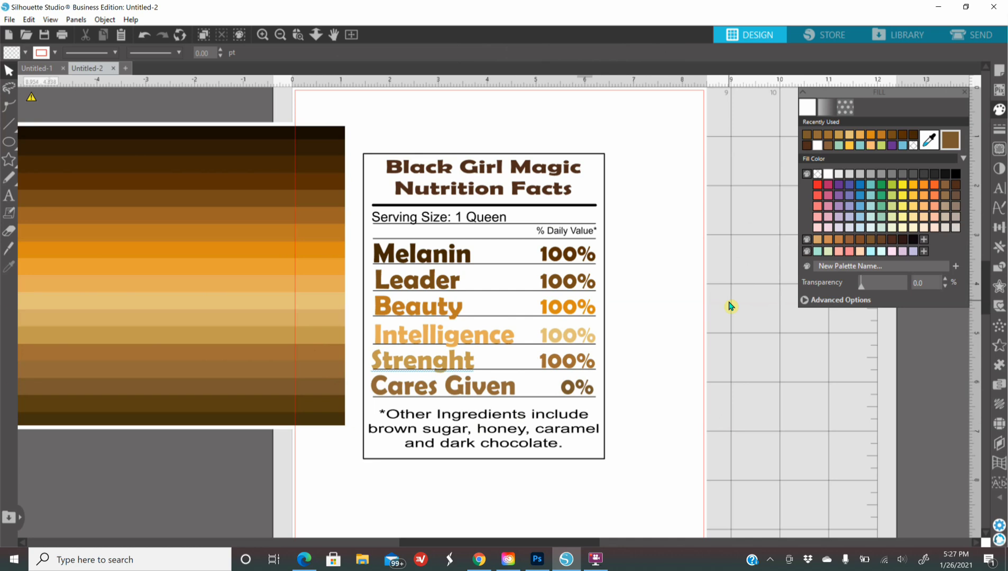
left_click_drag(243, 321, 132, 294)
left_click(194, 275)
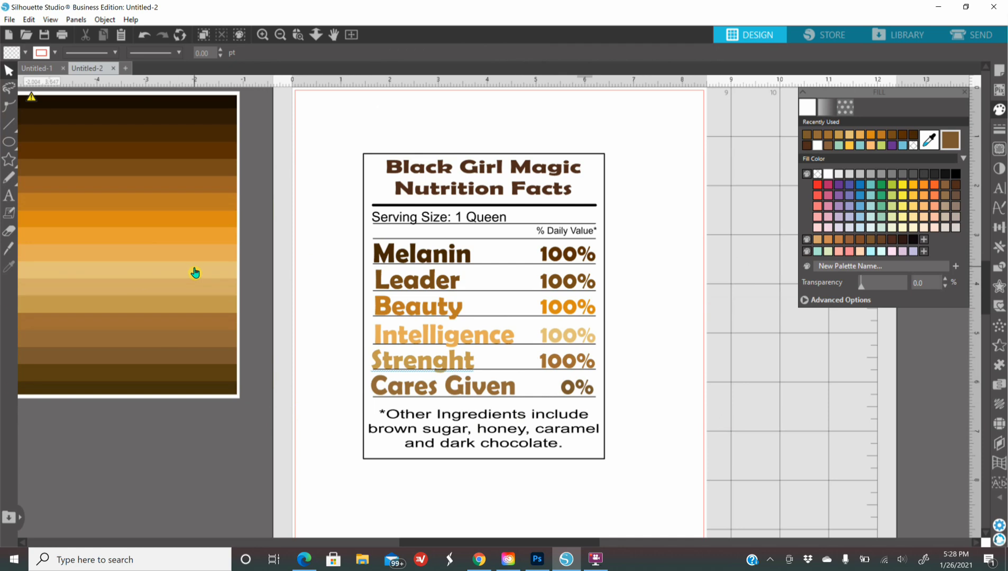
Step: Locate the gold glitter drip frame image in the 'brown glitter drip png' results, then return to Silhouette Studio
left_click(305, 561)
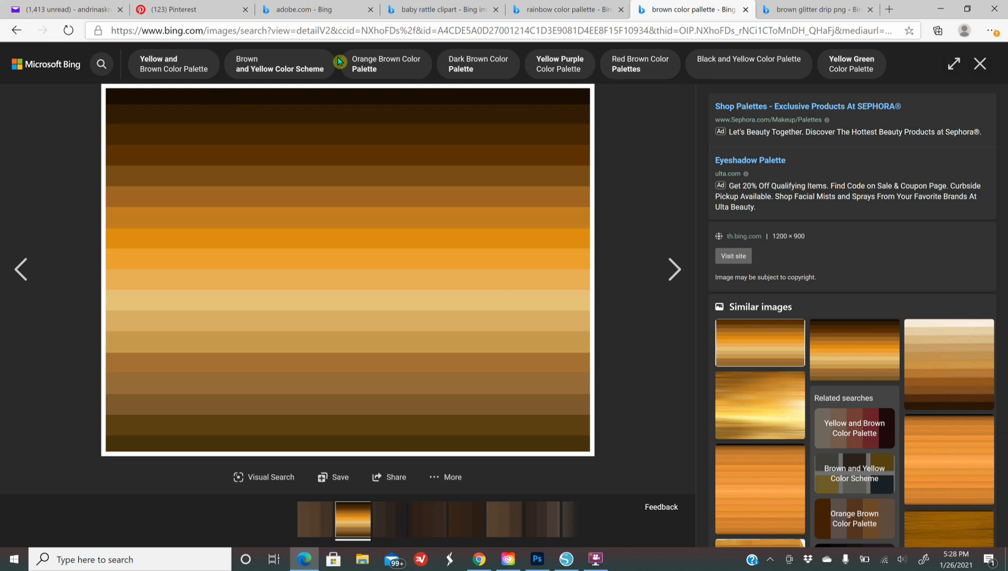
left_click(802, 15)
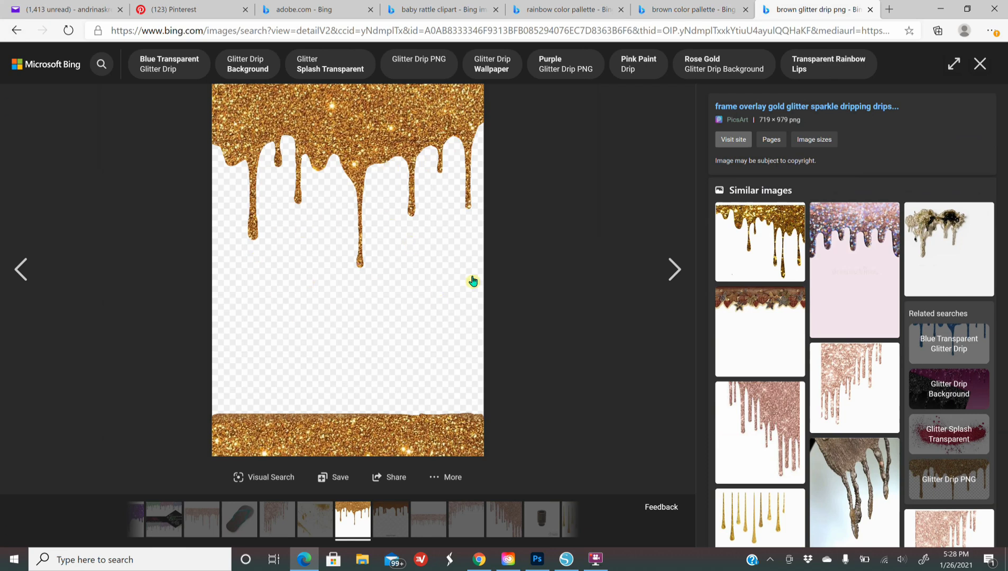
left_click(16, 30)
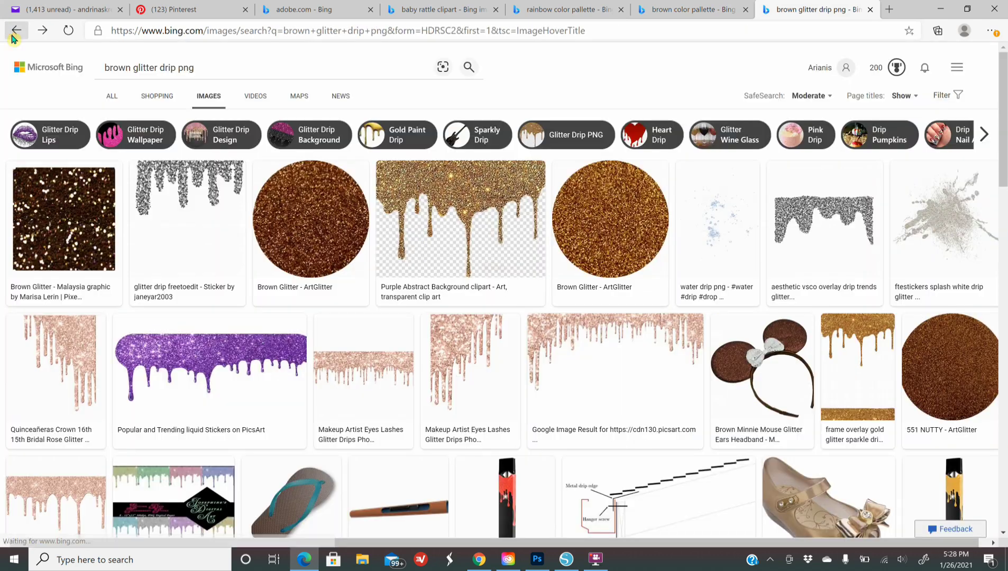
left_click(108, 68)
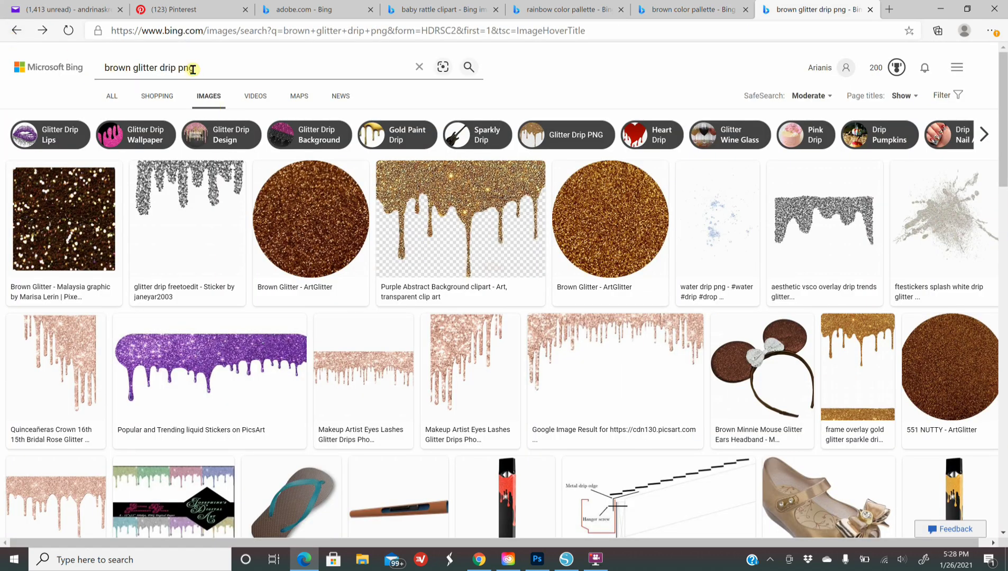
left_click(846, 369)
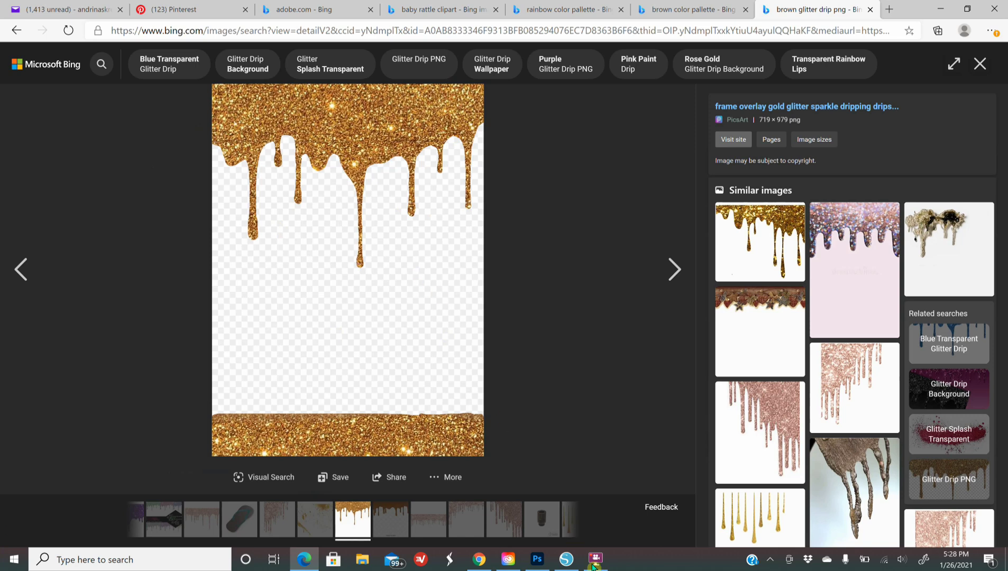
left_click(567, 558)
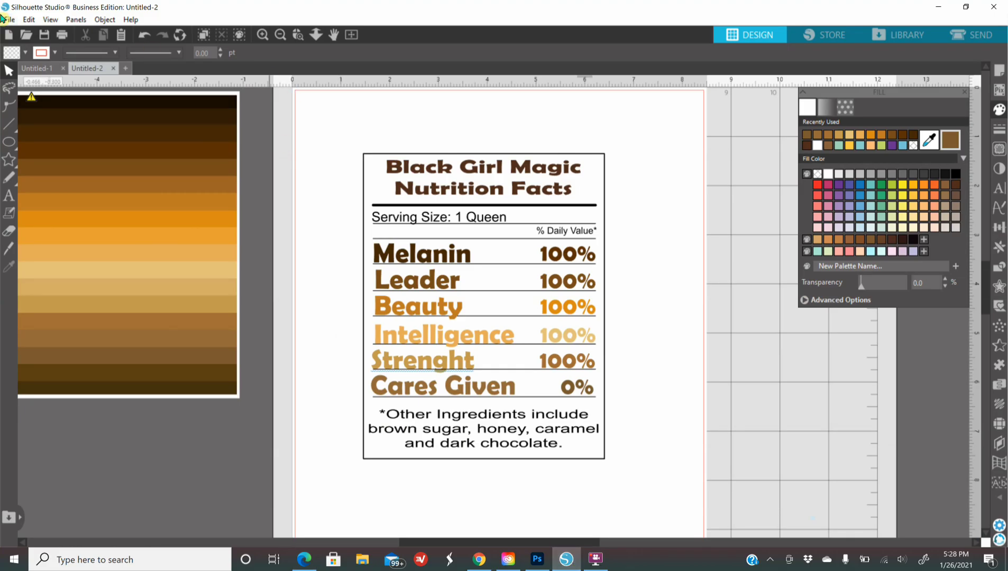
left_click(4, 19)
Step: Merge the saved 'brown glitter' image into the design and move it down and right
left_click(51, 100)
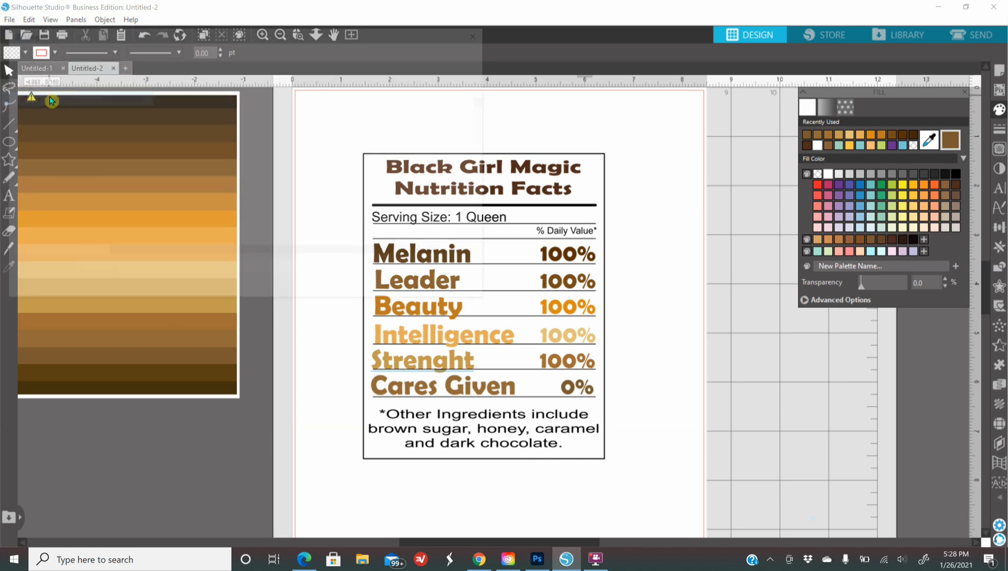
scroll(182, 206, "down", 2)
scroll(180, 206, "down", 10)
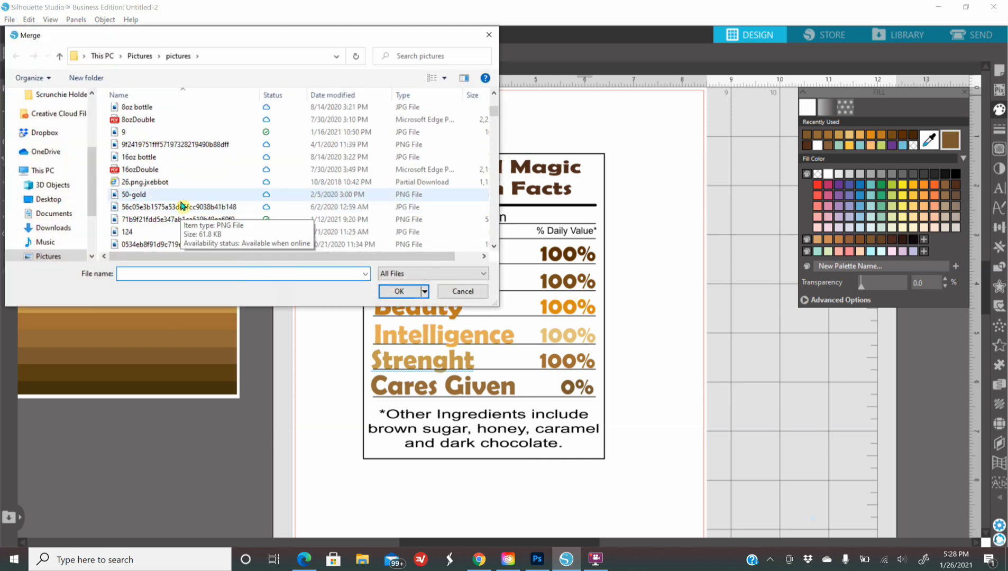
scroll(177, 206, "down", 5)
left_click(154, 164)
left_click(399, 291)
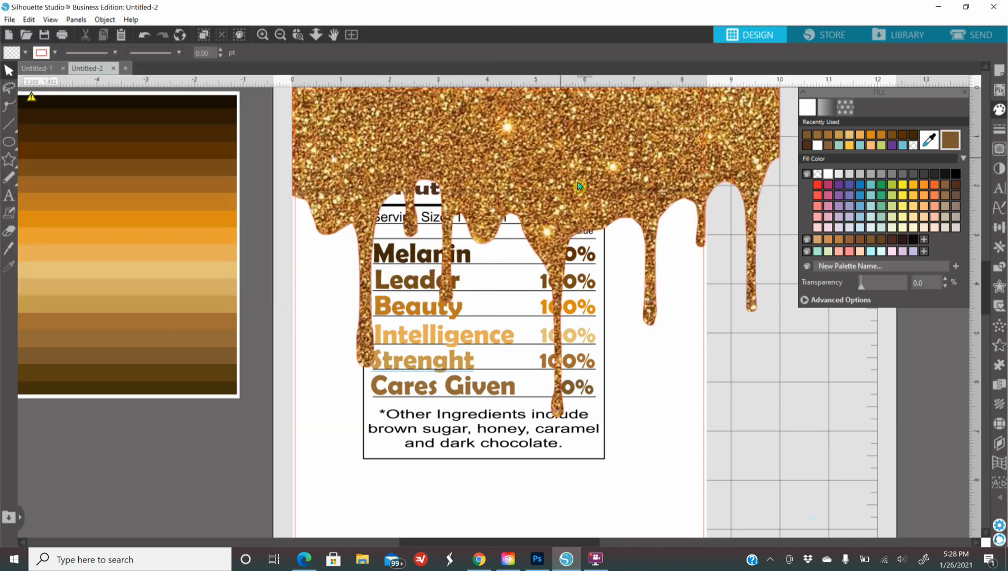
left_click_drag(579, 187, 635, 323)
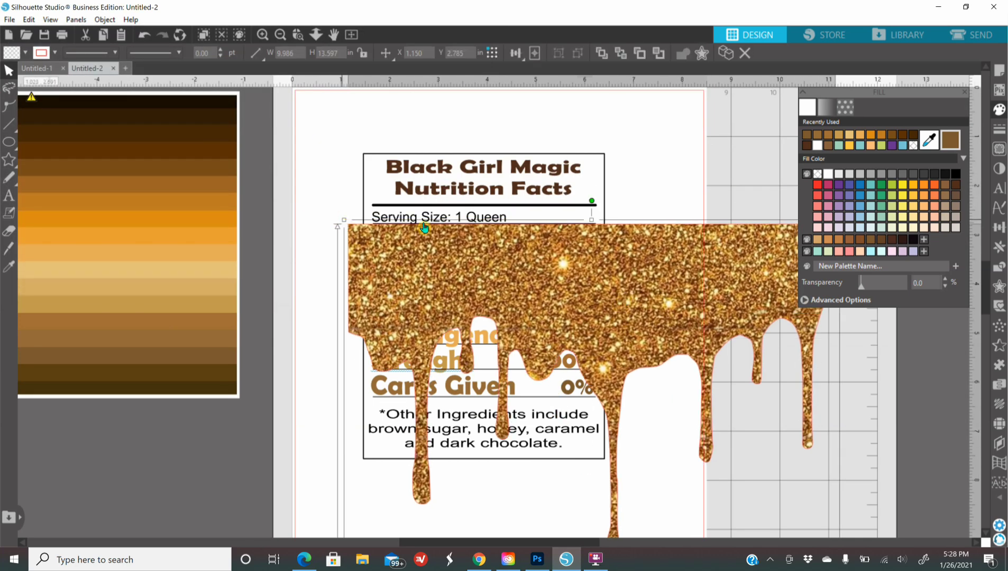
Step: Set the glitter drip's line colour to none and park it off the mat above
left_click(998, 129)
left_click(826, 107)
left_click(914, 148)
left_click(279, 35)
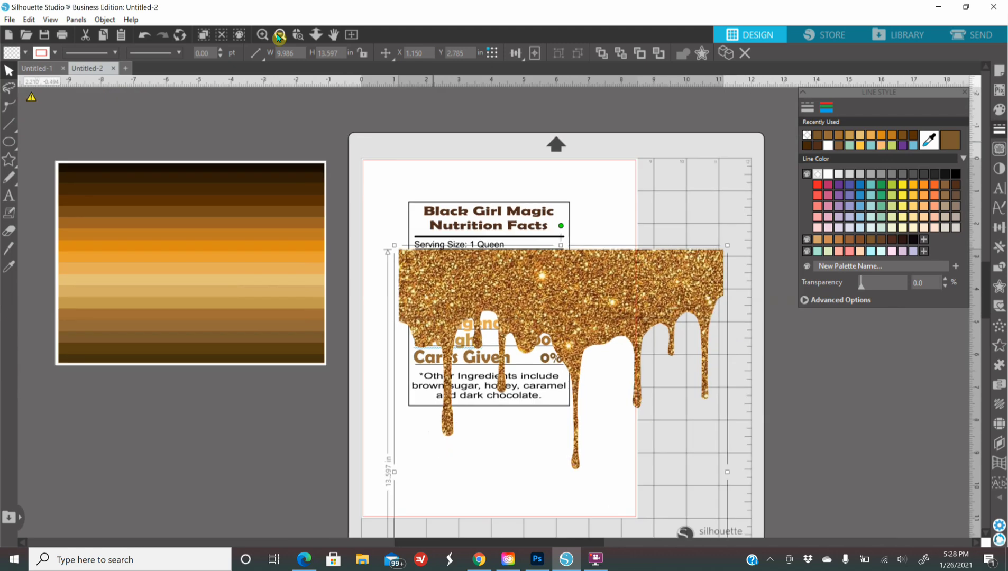
left_click(280, 34)
left_click_drag(631, 291, 747, 181)
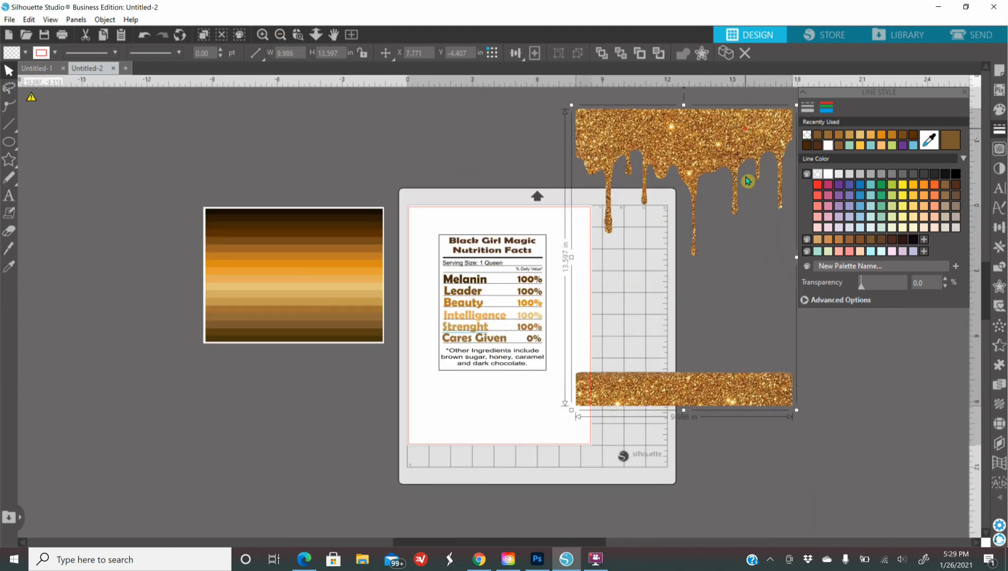
Step: Erase the glitter strip below the drip, then shrink it to 3.054 × 2.056 in over the label's top
left_click(3, 231)
mouse_move(628, 376)
left_mouse_down()
mouse_move(579, 369)
mouse_move(582, 401)
mouse_move(637, 363)
mouse_move(741, 370)
mouse_move(805, 403)
mouse_move(781, 385)
mouse_move(787, 367)
mouse_move(793, 389)
mouse_move(576, 390)
mouse_move(584, 375)
mouse_move(765, 367)
mouse_move(777, 385)
mouse_move(774, 408)
mouse_move(598, 425)
mouse_move(580, 407)
mouse_move(586, 380)
mouse_move(707, 393)
mouse_move(763, 375)
mouse_move(787, 384)
mouse_move(773, 415)
mouse_move(582, 432)
mouse_move(585, 416)
mouse_move(614, 399)
mouse_move(768, 371)
mouse_move(760, 407)
mouse_move(750, 397)
mouse_move(767, 382)
mouse_move(714, 387)
mouse_move(767, 381)
mouse_move(697, 403)
mouse_move(744, 372)
mouse_move(703, 390)
mouse_move(589, 402)
mouse_move(699, 399)
mouse_move(613, 405)
mouse_move(752, 417)
left_mouse_up()
key("v")
left_click_drag(679, 122, 627, 345)
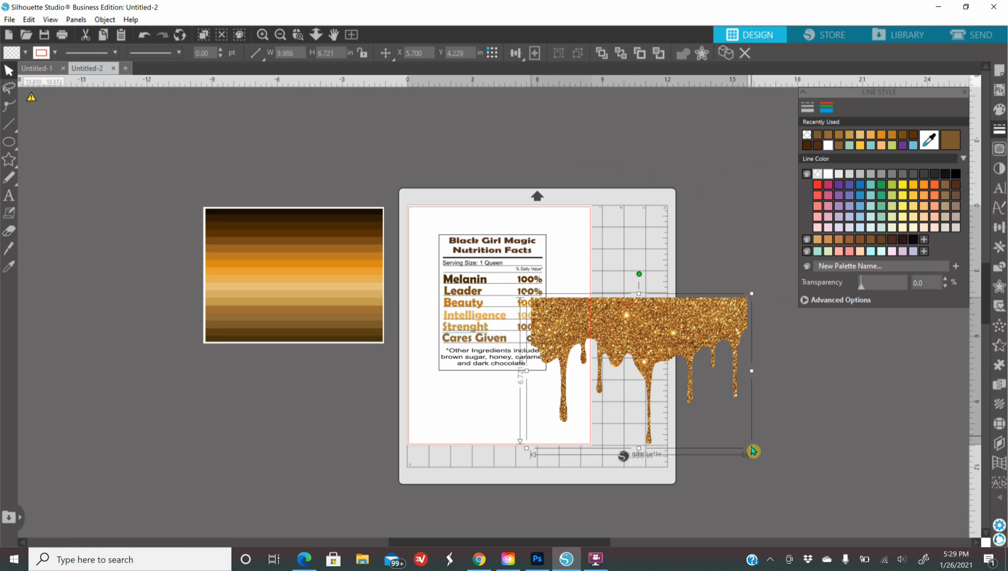
left_click_drag(751, 448, 601, 346)
left_click_drag(573, 312, 506, 260)
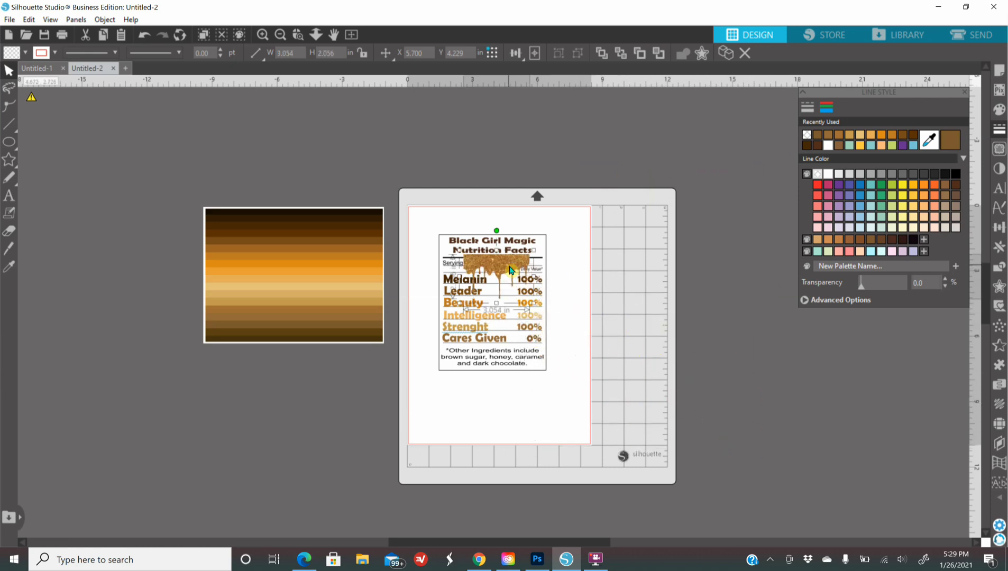
Step: Centre the drip under the title, widen it to 3.648 in, and try a fill transparency of 34
left_click(262, 35)
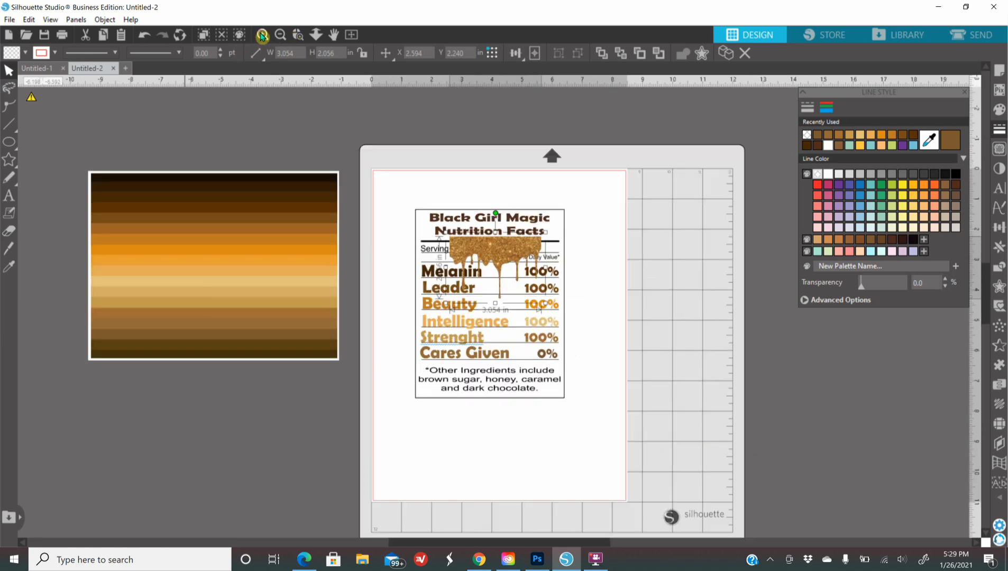
left_click(262, 35)
left_click_drag(495, 218, 471, 213)
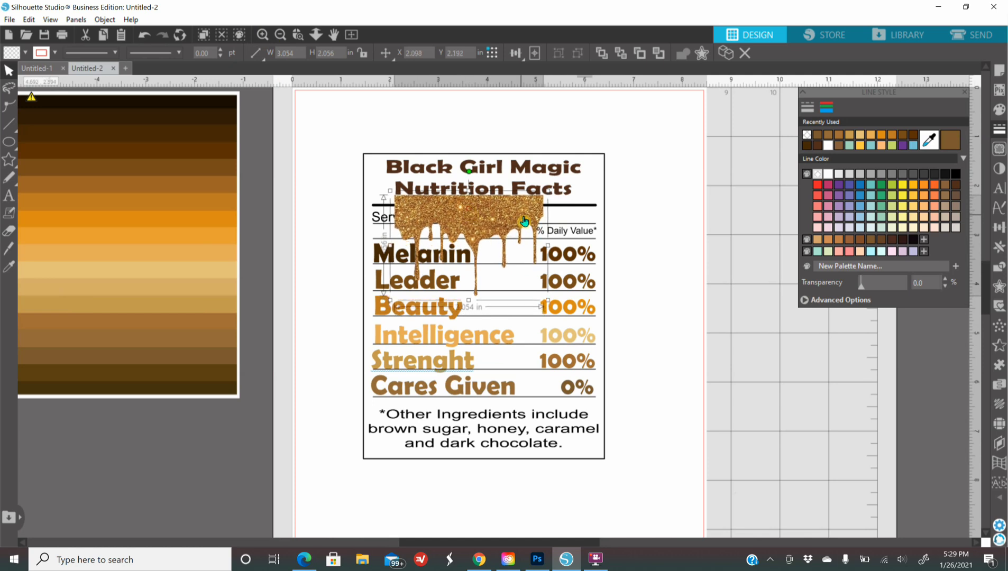
left_click_drag(547, 245, 577, 249)
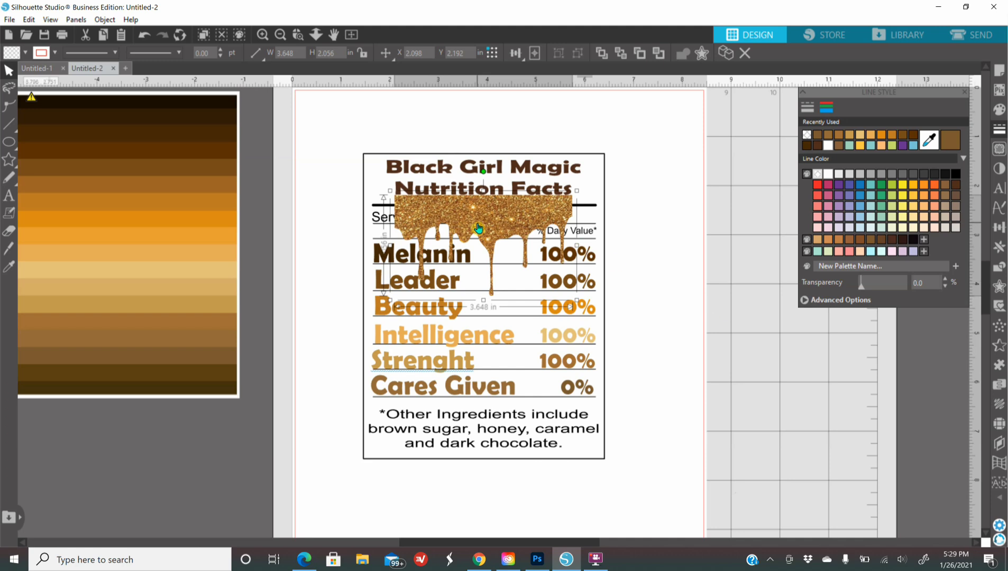
left_click(999, 109)
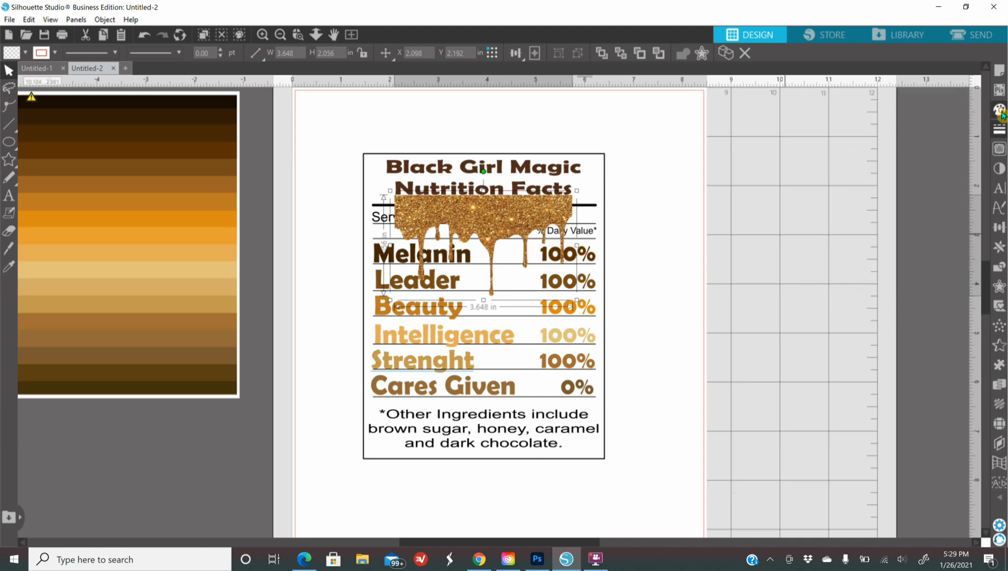
mouse_move(862, 282)
left_mouse_down()
mouse_move(878, 284)
mouse_move(861, 282)
left_mouse_up()
Step: Restore the drip's full opacity and bring the thick line under the title to the front
left_click(738, 312)
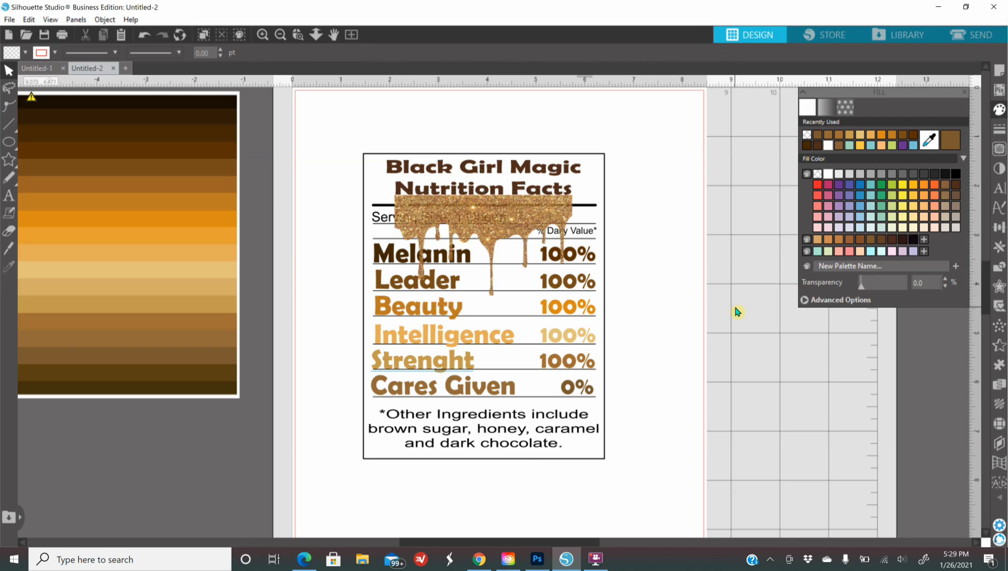
left_click(379, 206)
left_click(379, 205)
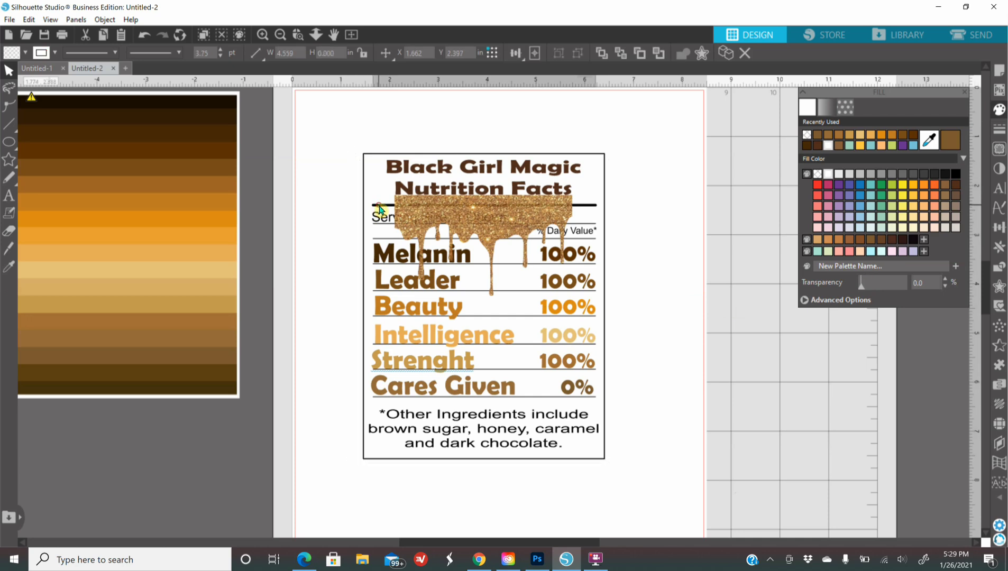
right_click(380, 209)
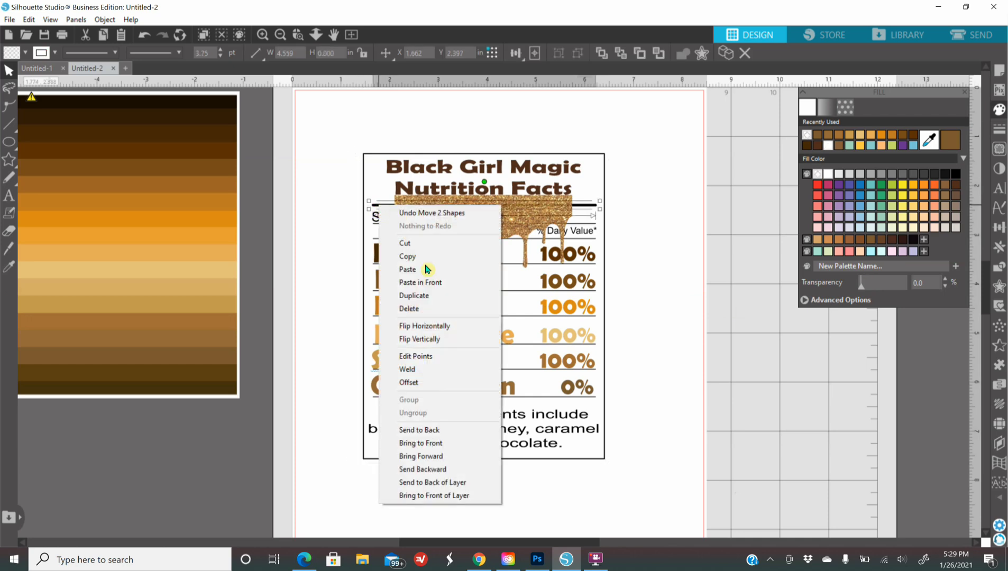
left_click(434, 449)
left_click(800, 361)
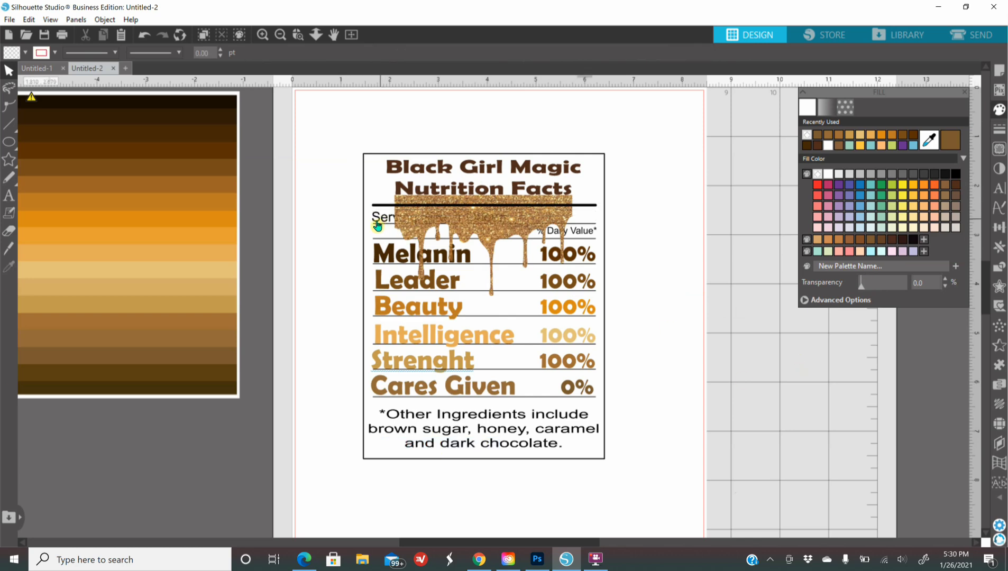
Step: Bring the 'Serving Size: 1 Queen' text and its thin underline in front of the glitter drip
left_click(376, 223)
right_click(375, 223)
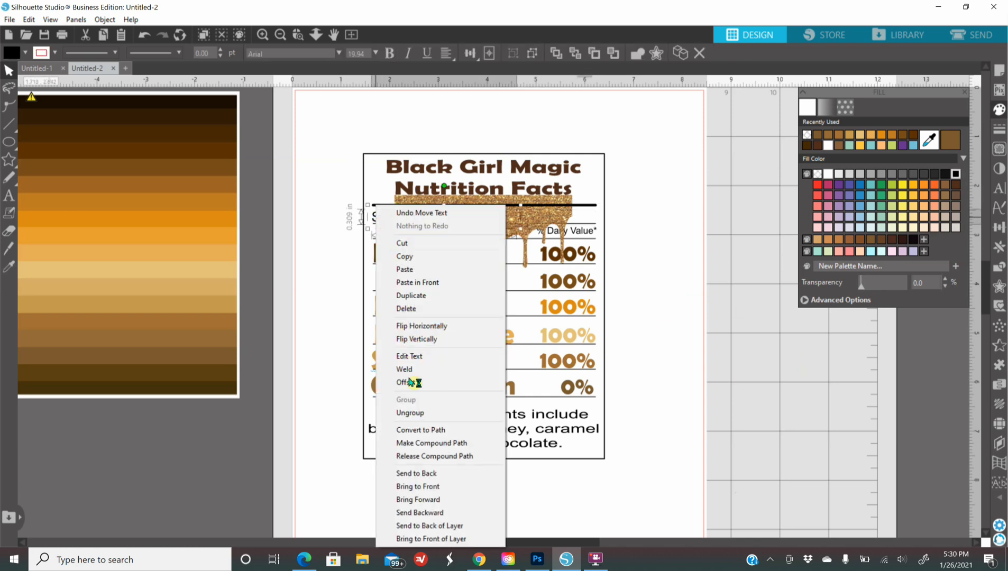
left_click(410, 486)
left_click(667, 330)
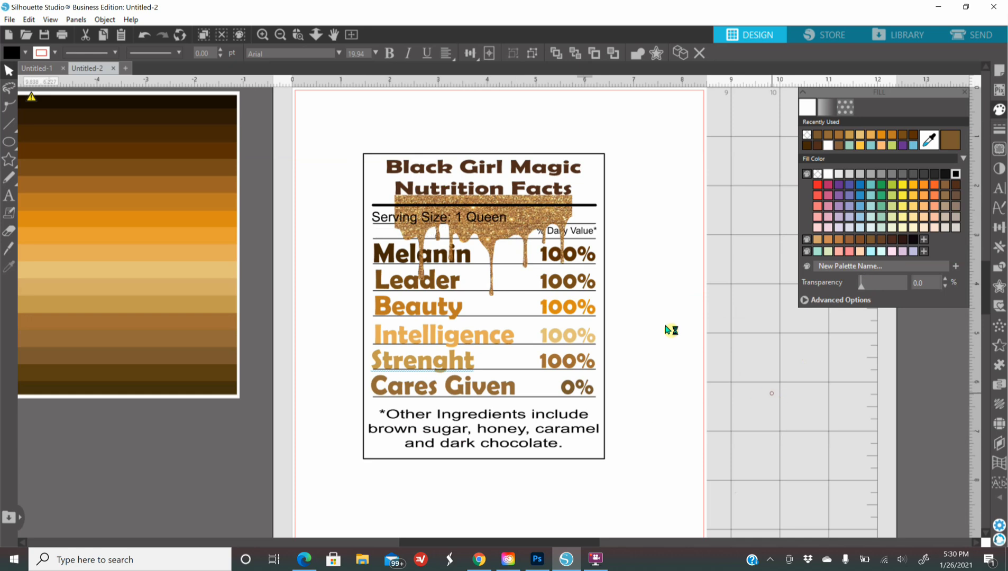
left_click(377, 225)
right_click(377, 225)
left_click(417, 462)
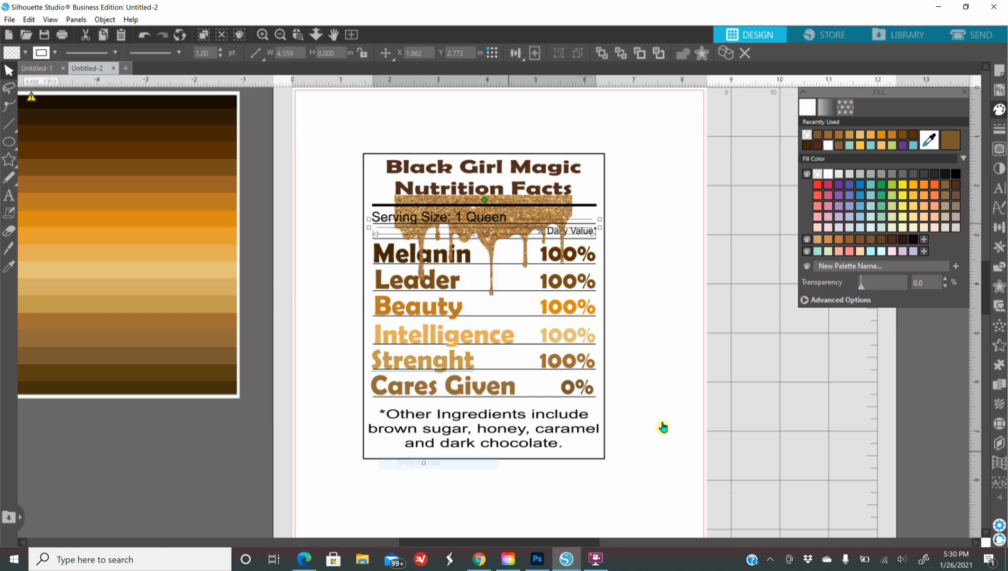
left_click(647, 334)
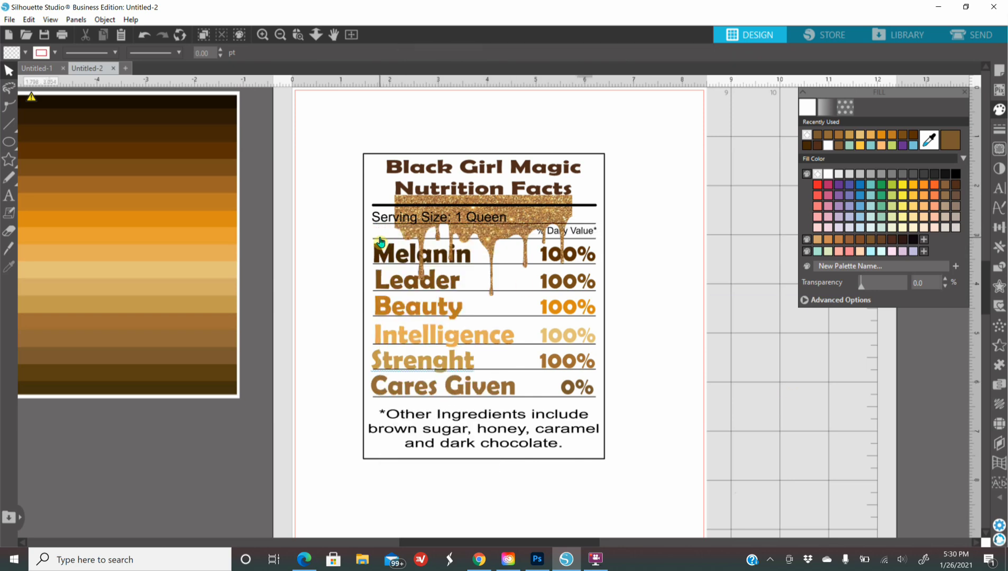
Step: Bring the '% Daily Value*' text to the front
left_click(581, 236)
right_click(581, 236)
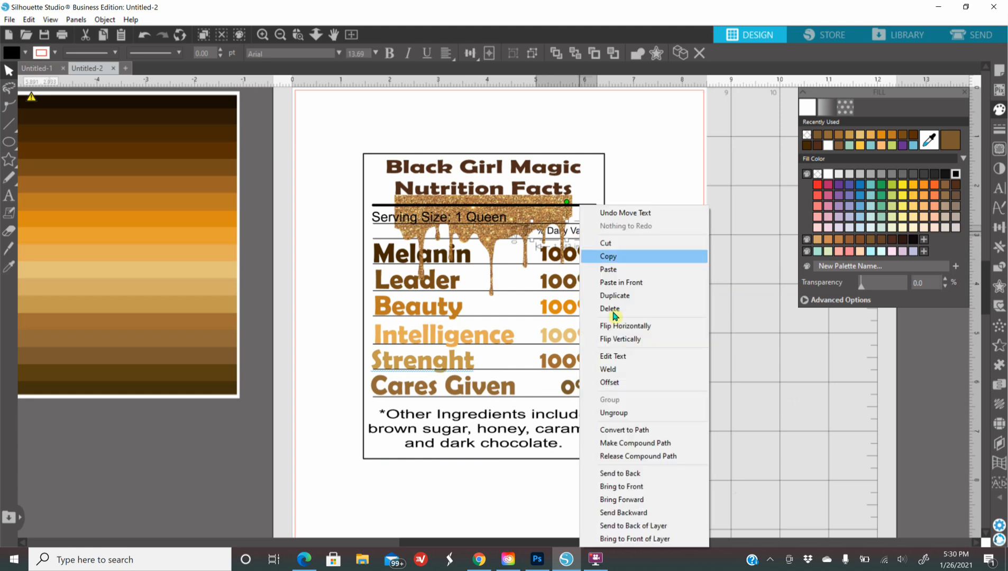
left_click(649, 485)
left_click(714, 459)
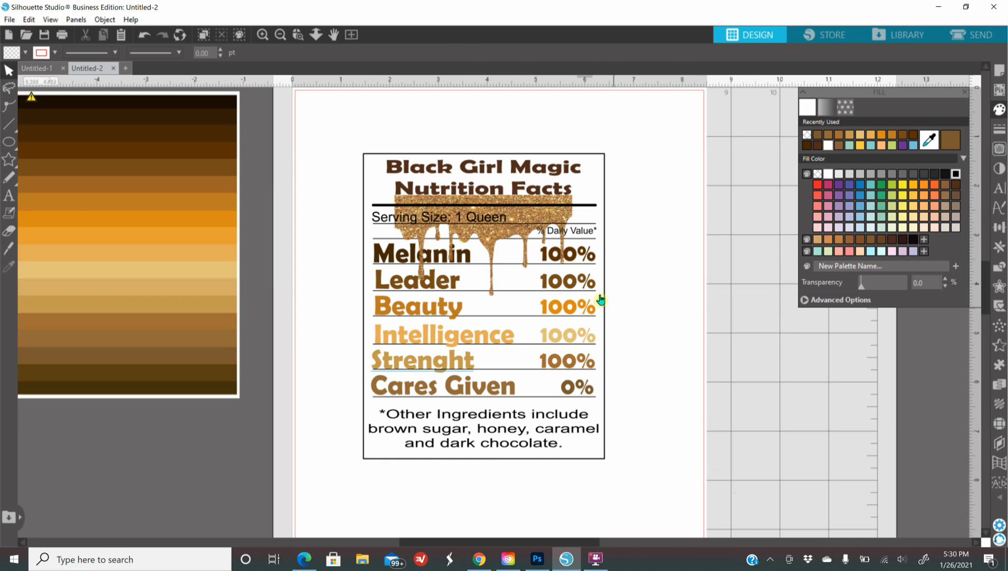
Step: Nudge the glitter drip up with the arrow key, then marquee-select the whole label
left_click(476, 205)
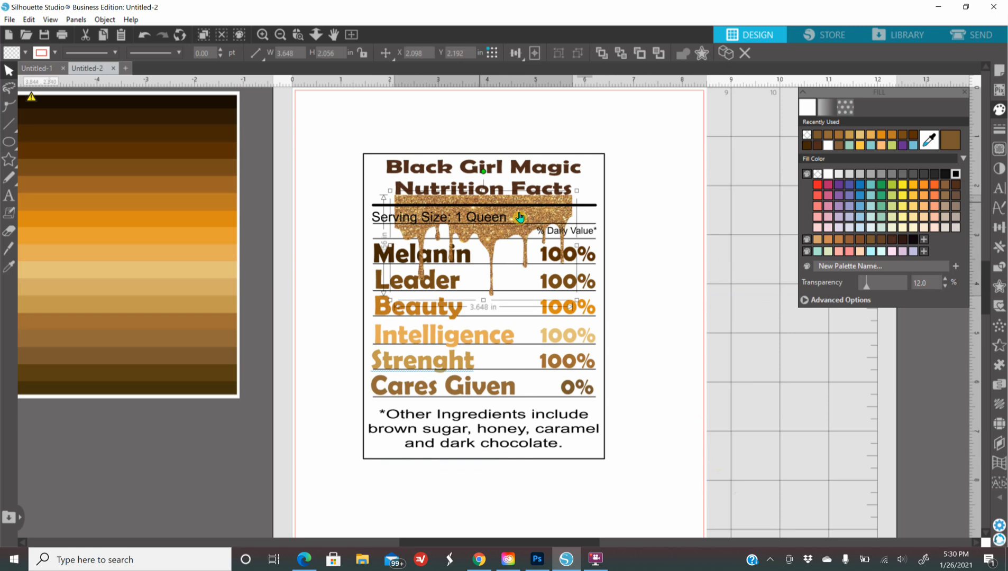
key("Up")
key("Up")
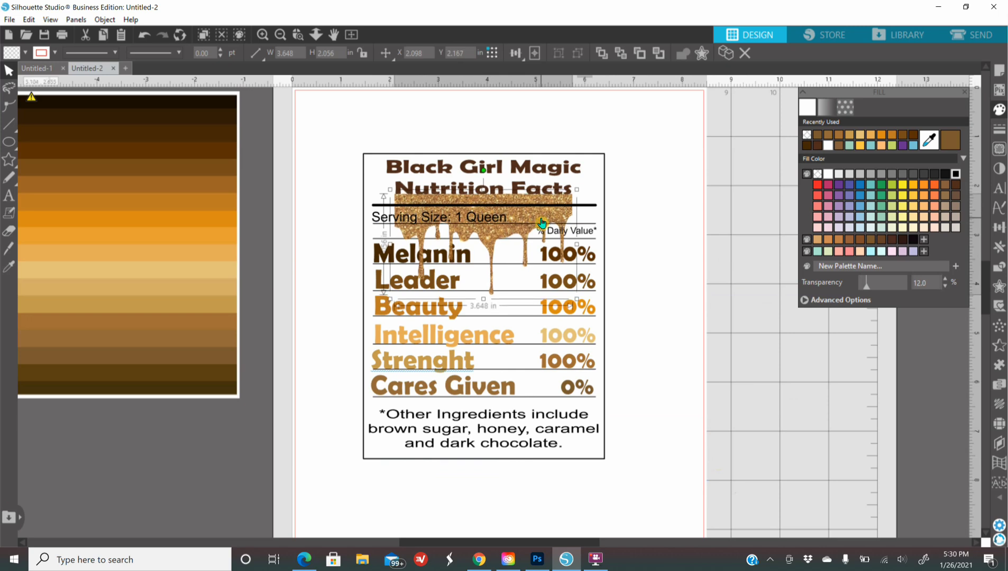
left_click(303, 136)
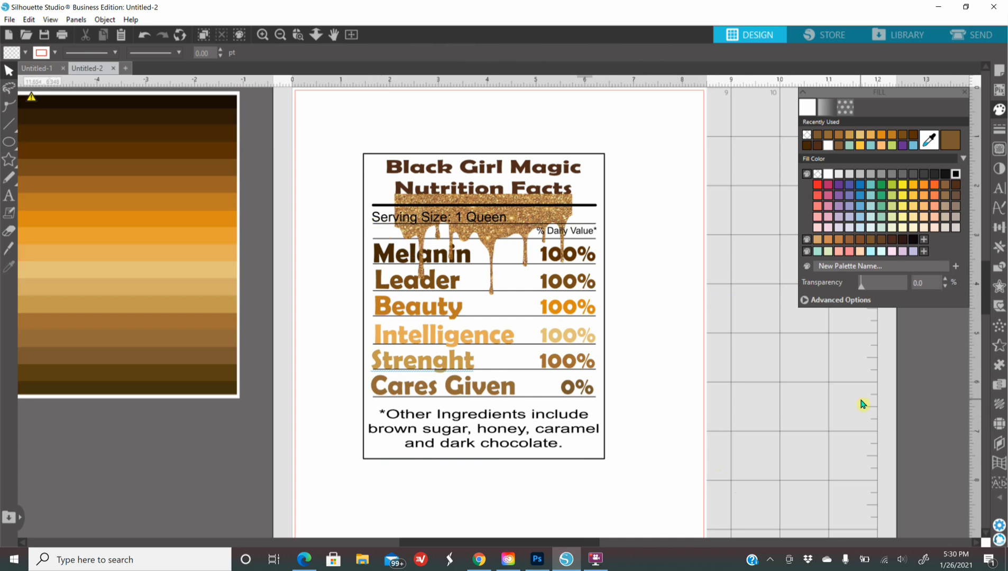
left_click_drag(349, 135, 653, 513)
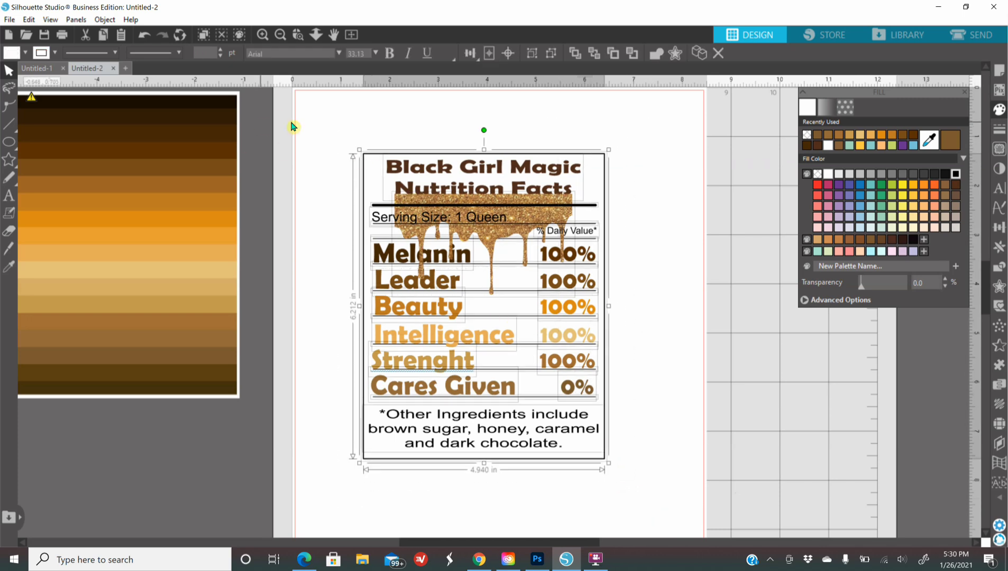
Step: Marquee-select all the nutrition label pieces and group them into one object
left_click(308, 130)
left_click_drag(312, 121, 641, 504)
left_click(263, 35)
left_click(265, 36)
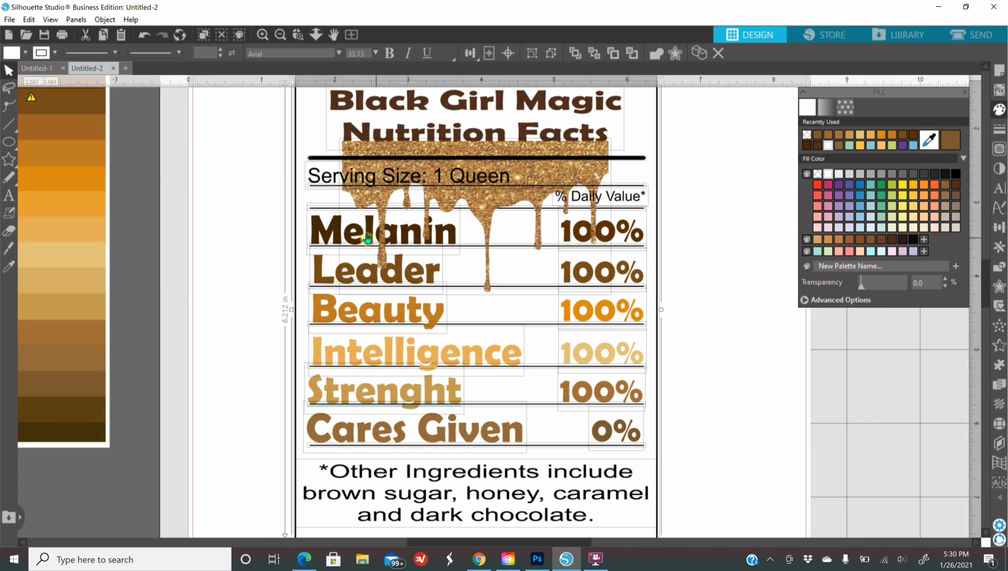
left_click(280, 35)
right_click(472, 244)
left_click(532, 400)
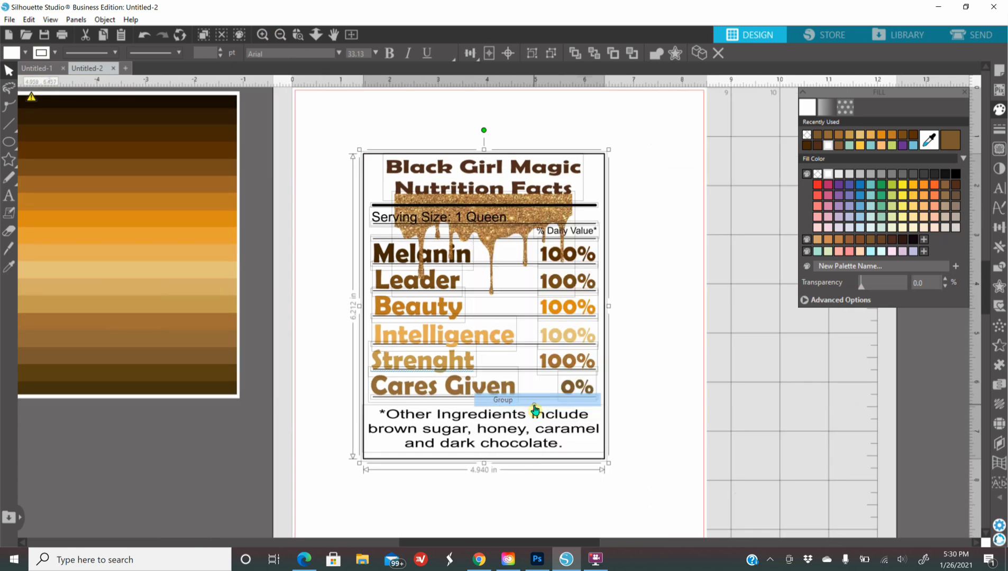
Step: Place the grouped 4.940 x 6.212 in label on the page and move the colour swatch left
left_click_drag(507, 288, 537, 293)
left_click(282, 36)
left_click_drag(264, 292, 101, 341)
left_click_drag(554, 254, 548, 269)
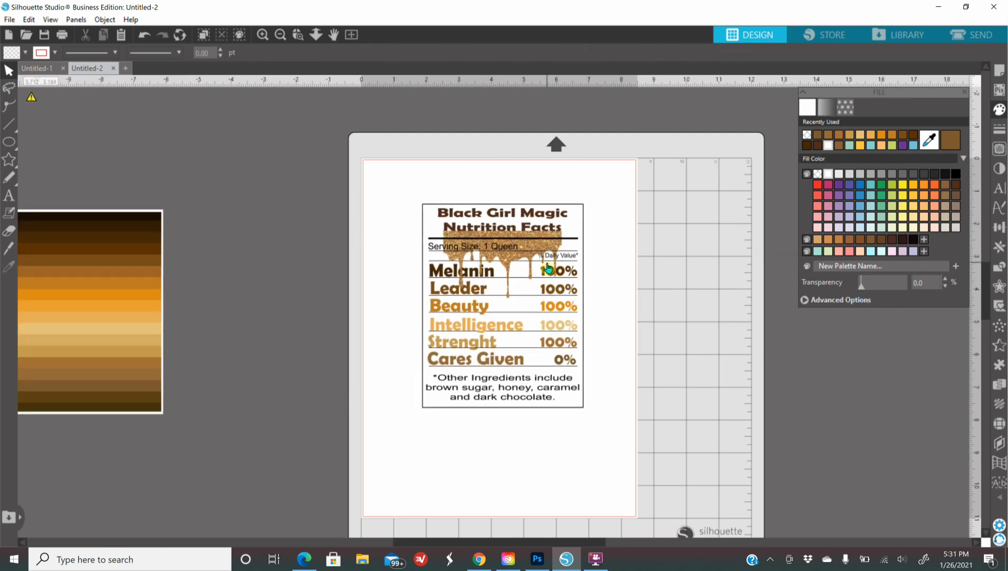
left_click(14, 20)
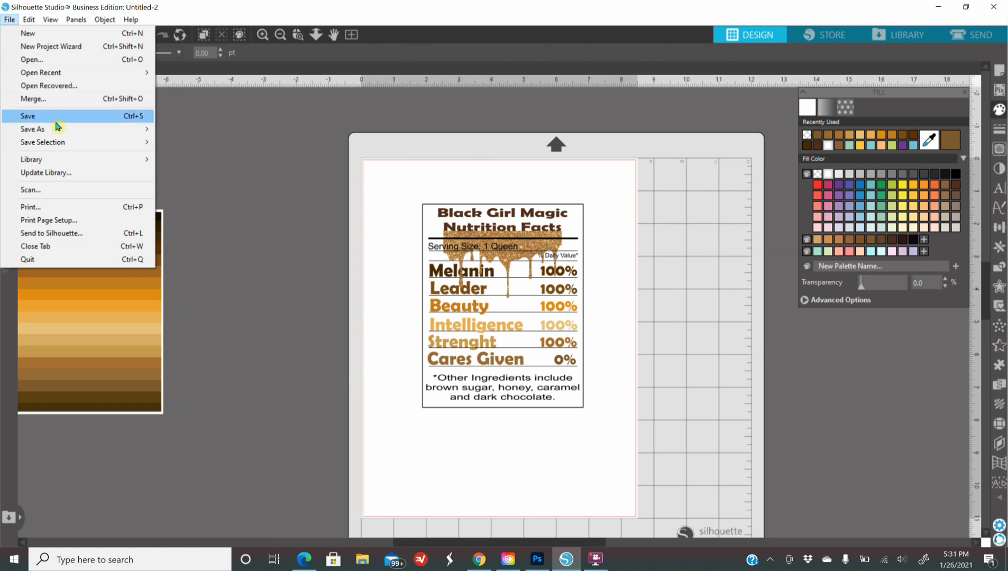
mouse_move(61, 129)
left_click(183, 132)
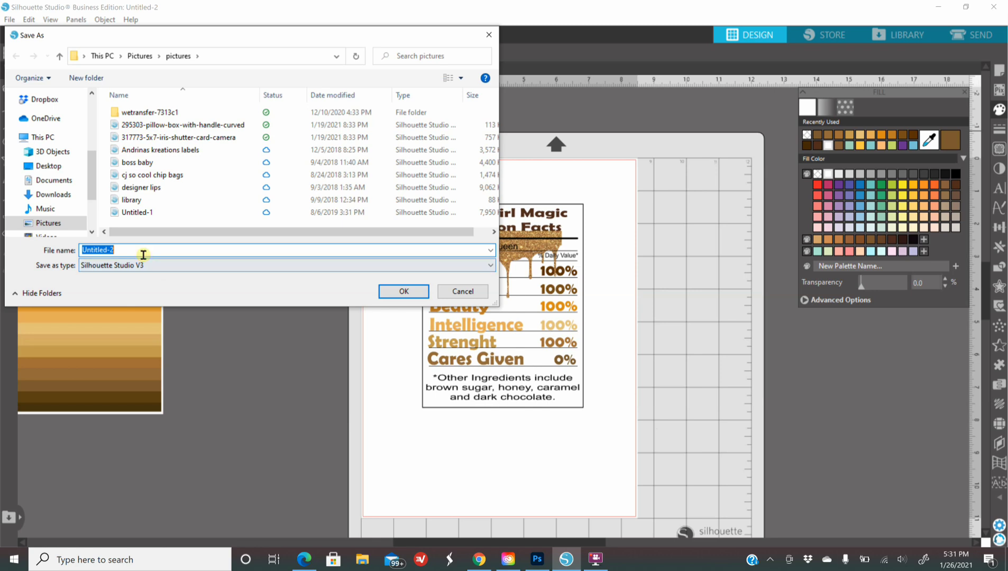
left_click(178, 265)
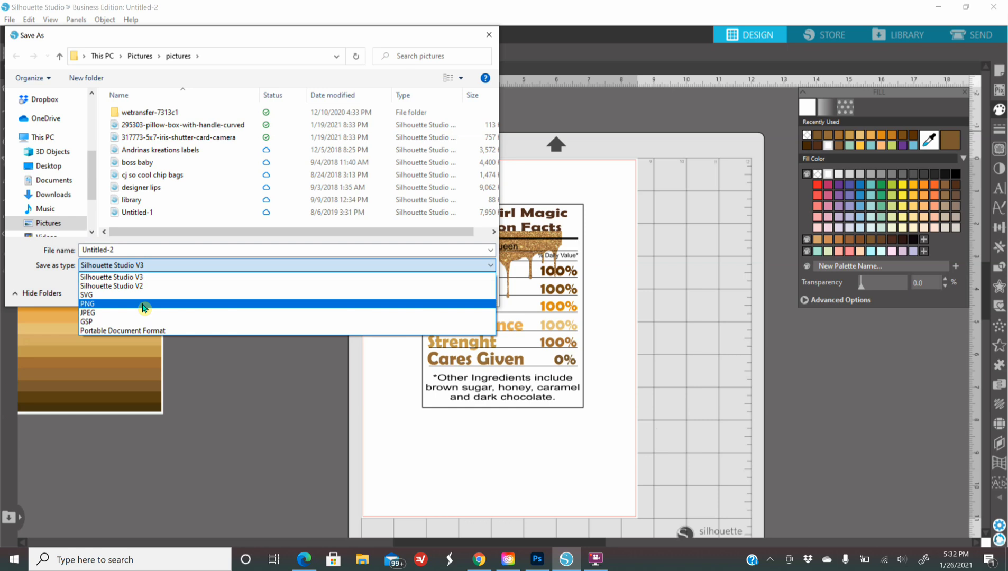
left_click(489, 35)
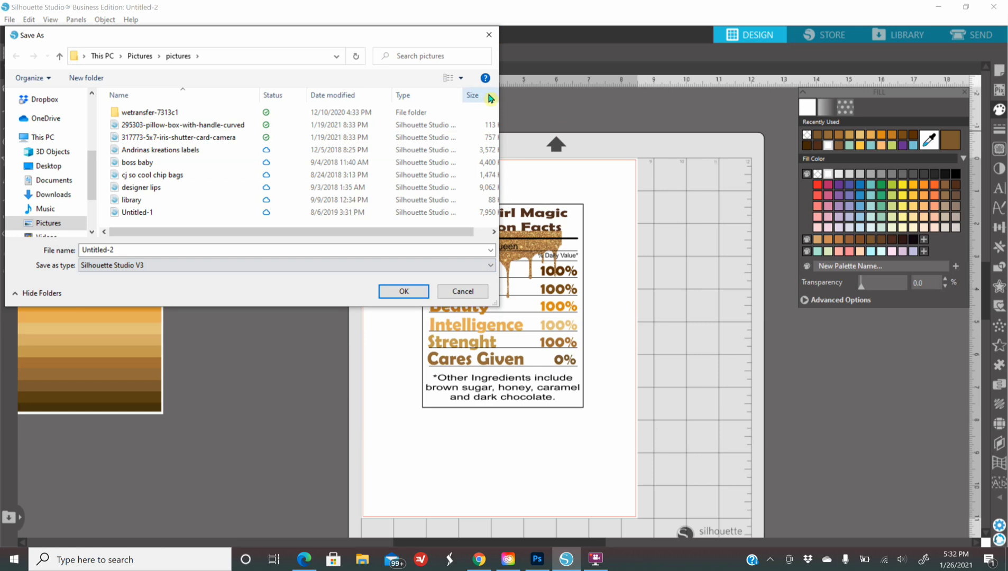
left_click(489, 34)
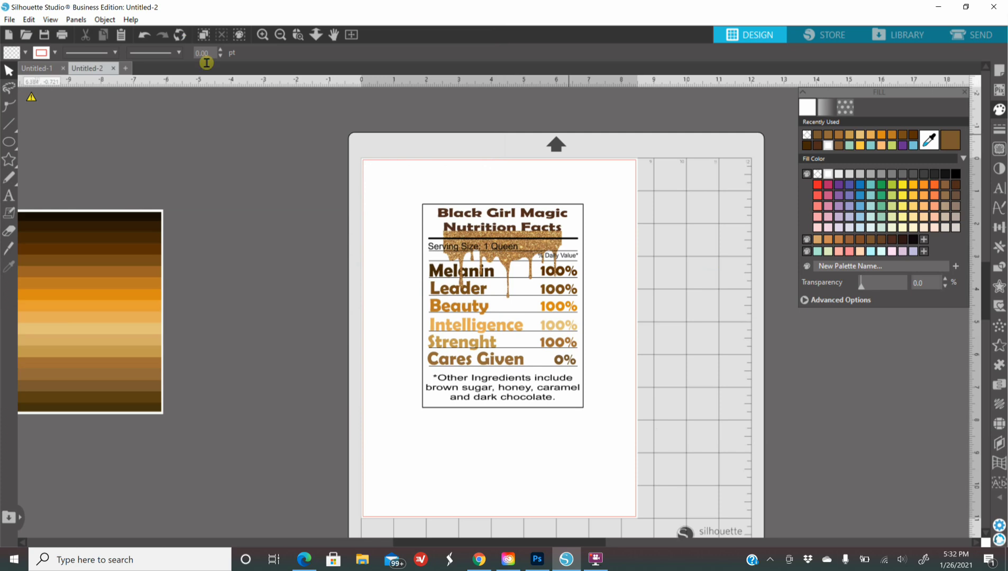
Step: Zoom in on the label, close the Fill Color panel, and start a Win+Shift+S screen snip
left_click(262, 35)
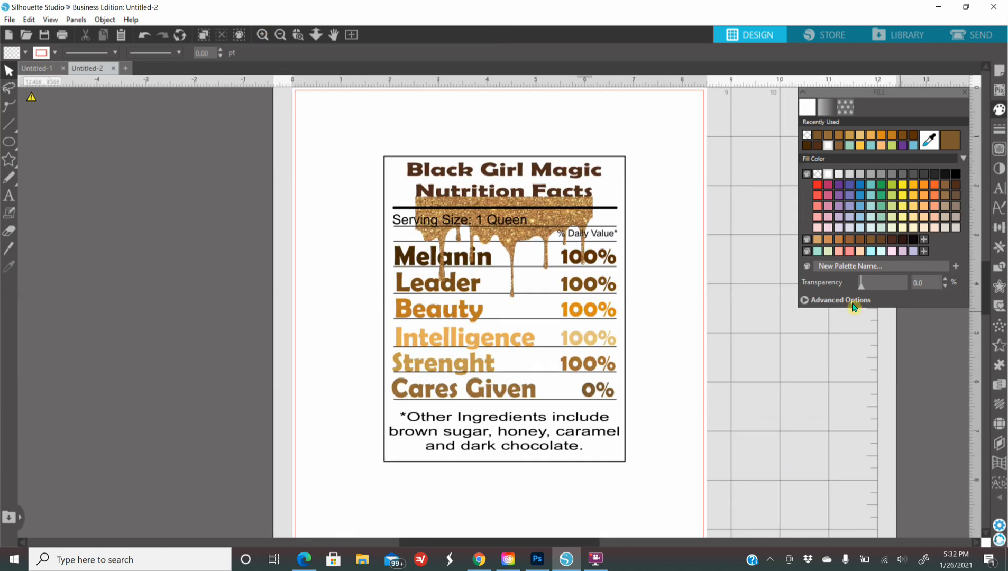
left_click(965, 97)
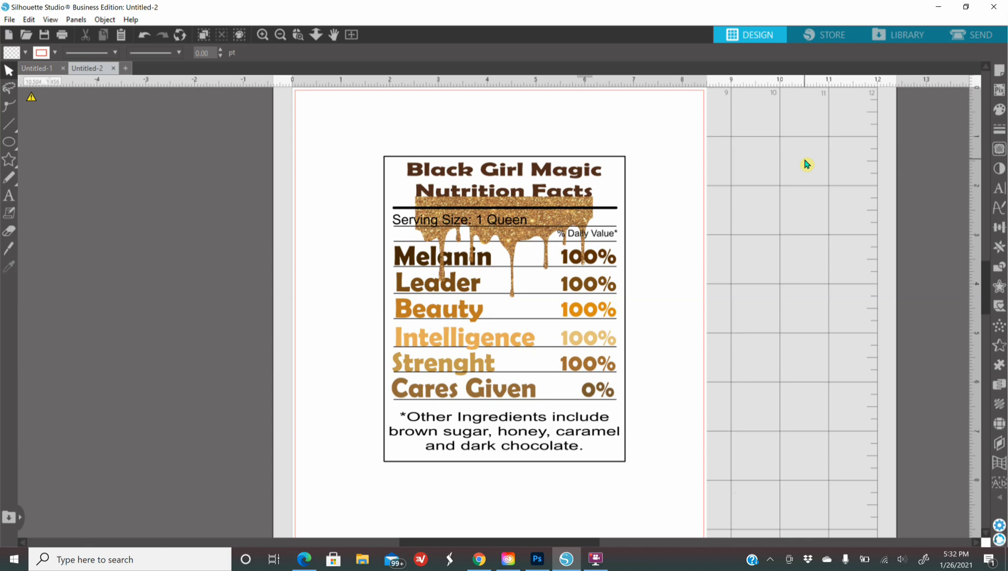
key("super+shift+s")
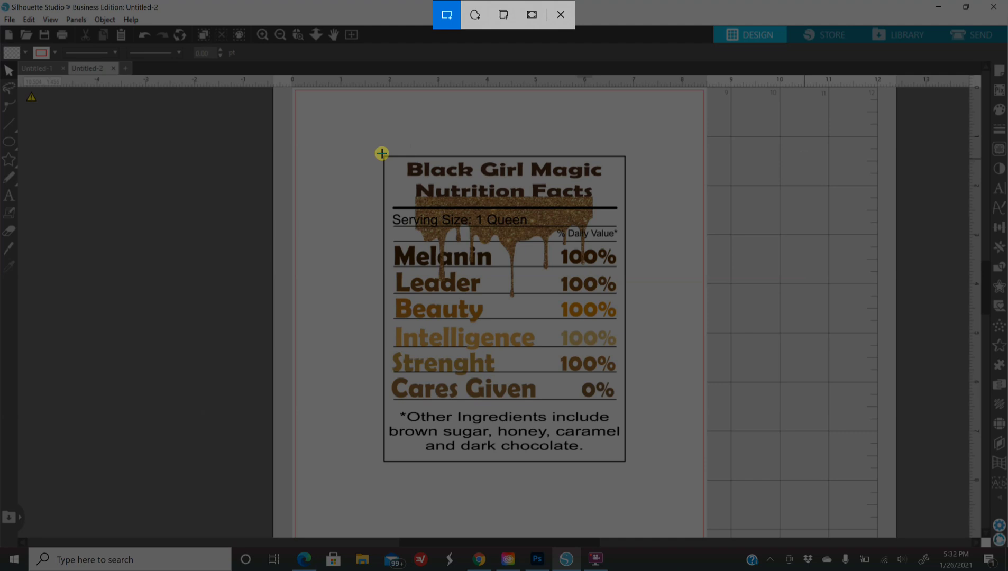
Step: Snip the area around the nutrition label, save it as an image, and close Snip & Sketch
left_click_drag(381, 155, 630, 465)
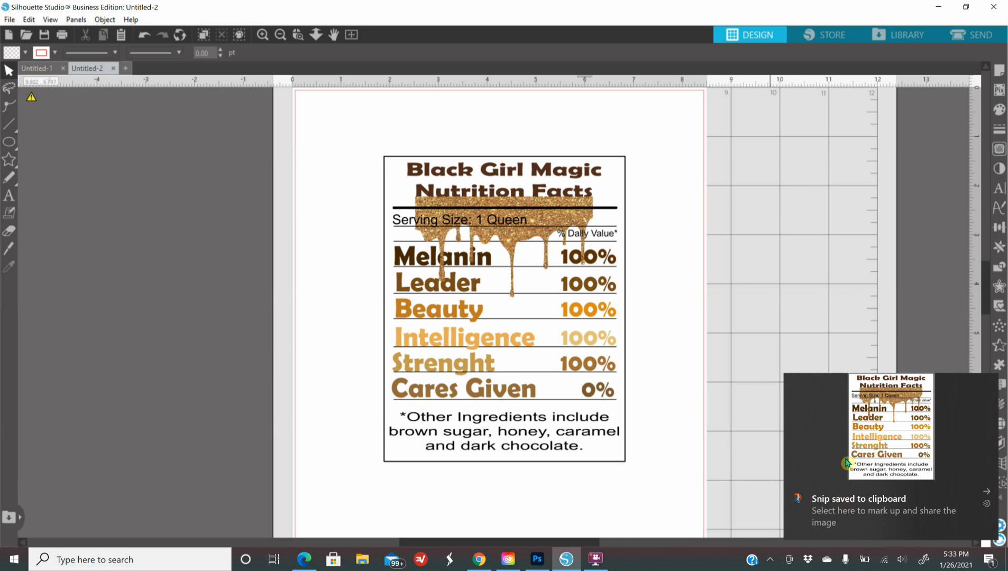
left_click(888, 456)
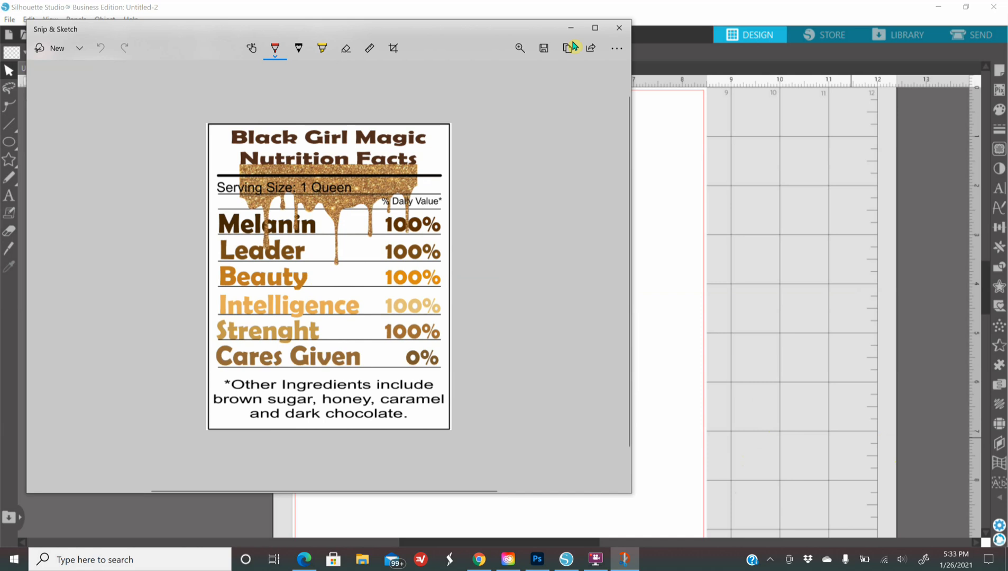
left_click(535, 58)
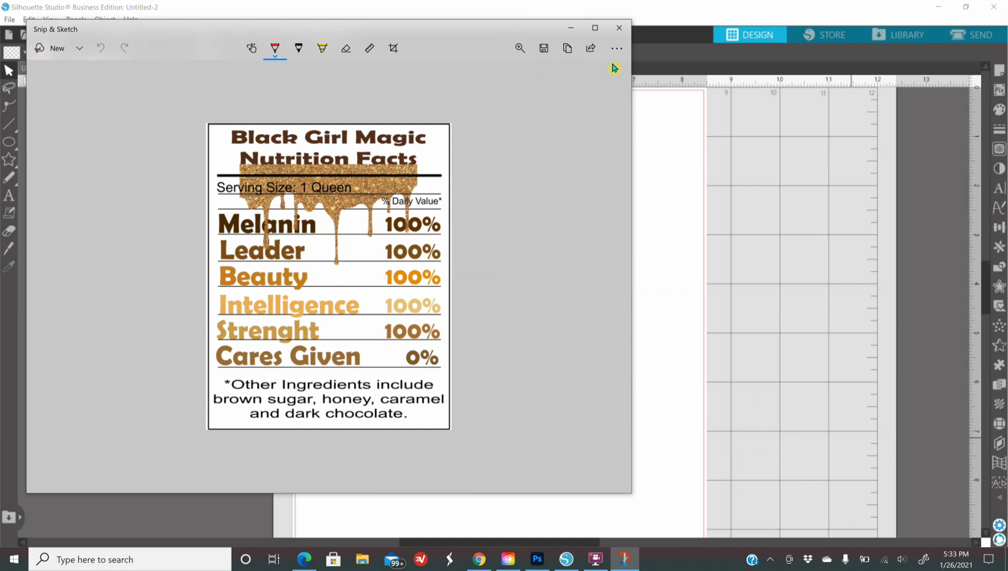
left_click(623, 30)
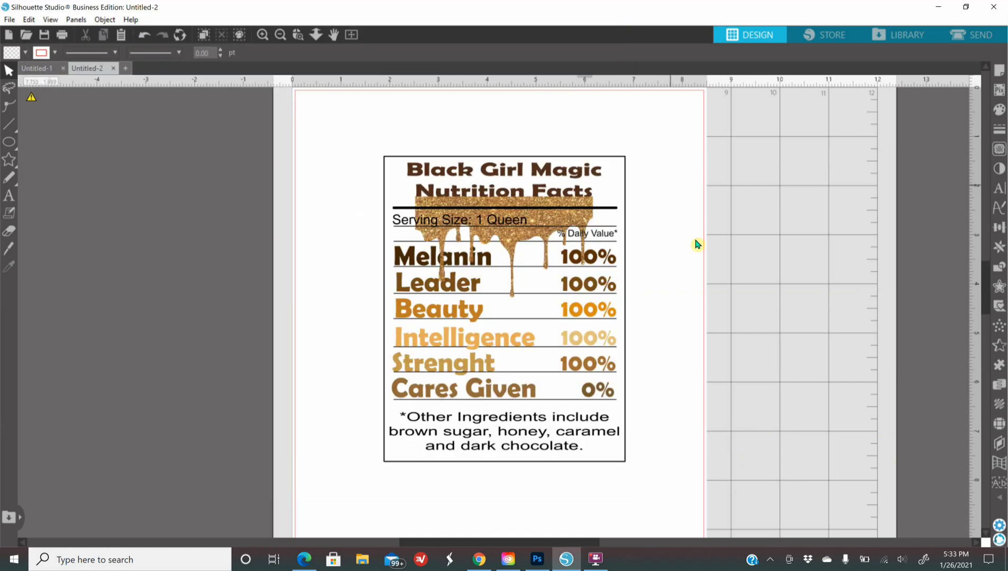